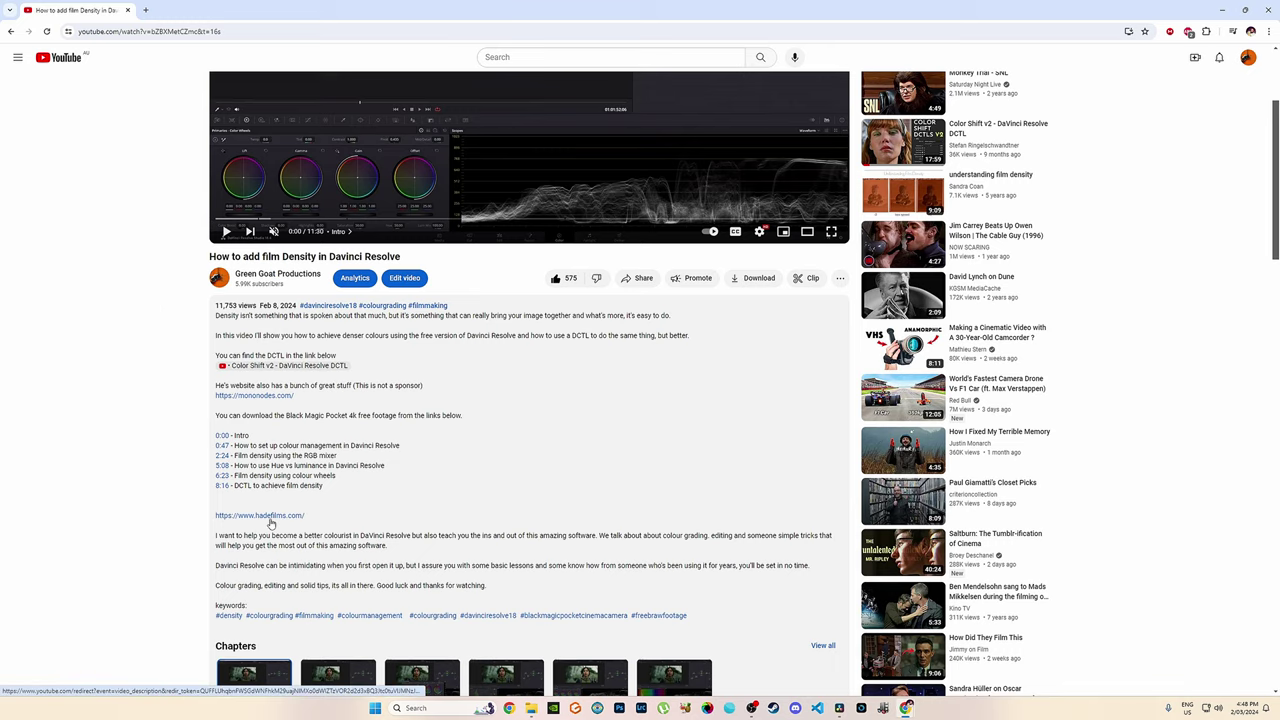
Open the hadefilms.com link from the video description and open the ARRI Alexa footage download from the site's downloads page
left_click(266, 517)
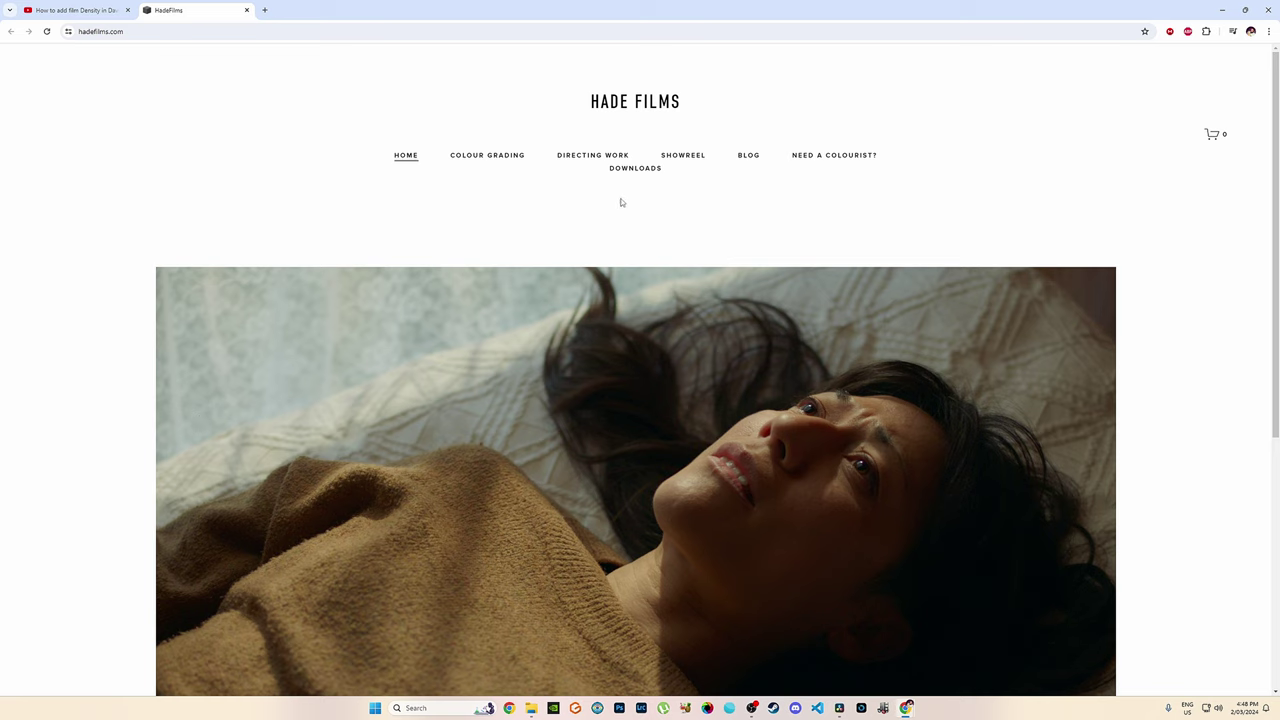
left_click(637, 168)
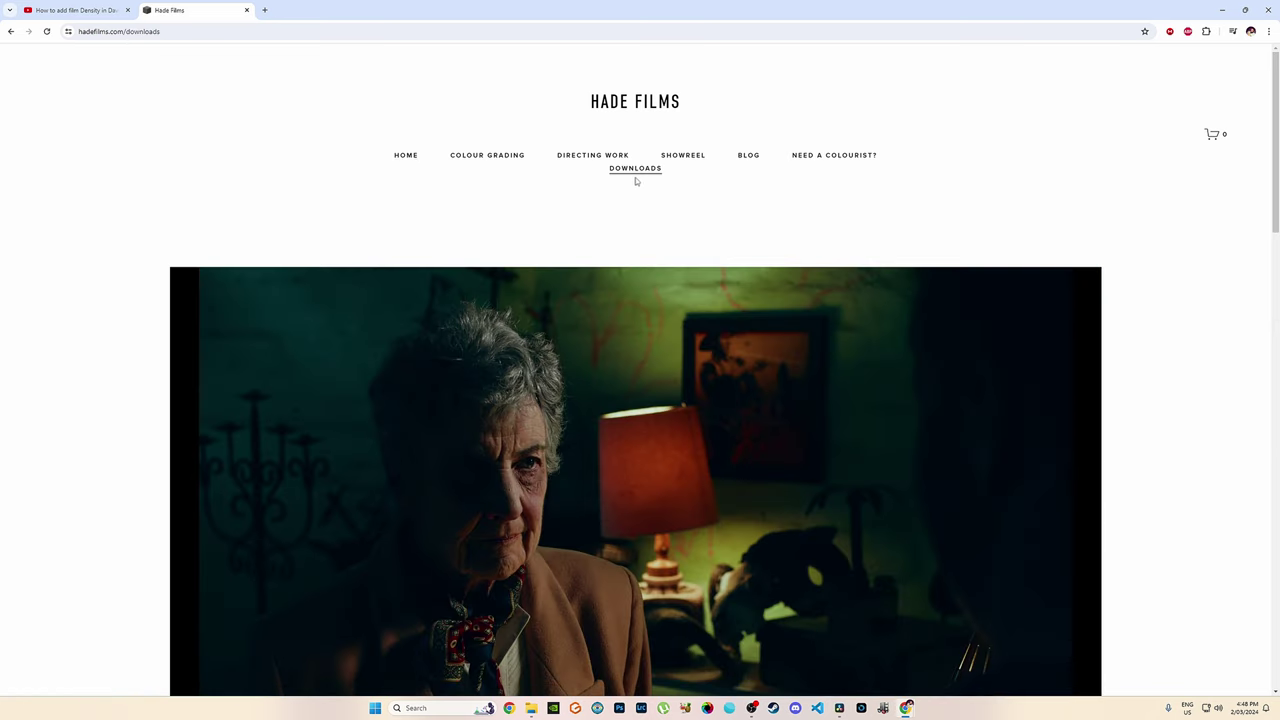
scroll(645, 210, "down", 2)
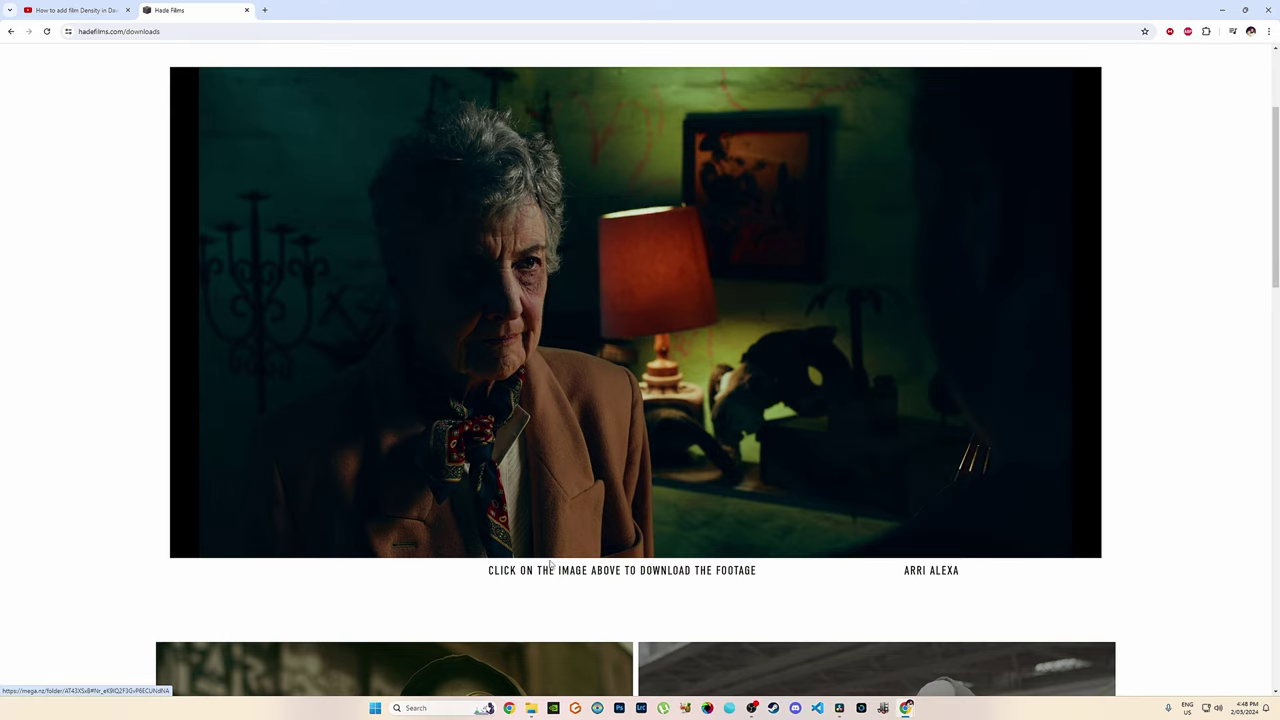
left_click(567, 290)
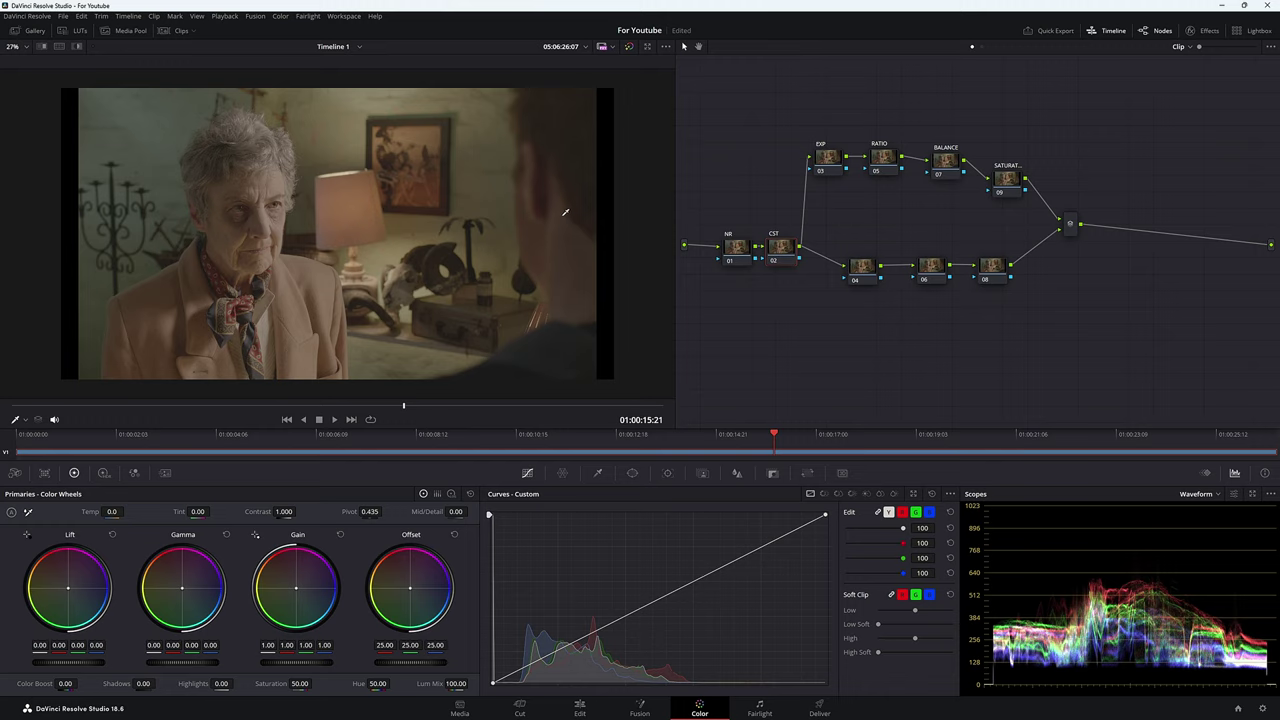
Tidy the clip's node graph by repositioning the CST node and the EXP, RATIO, BALANCE and SATURATION nodes
left_click_drag(780, 252, 784, 240)
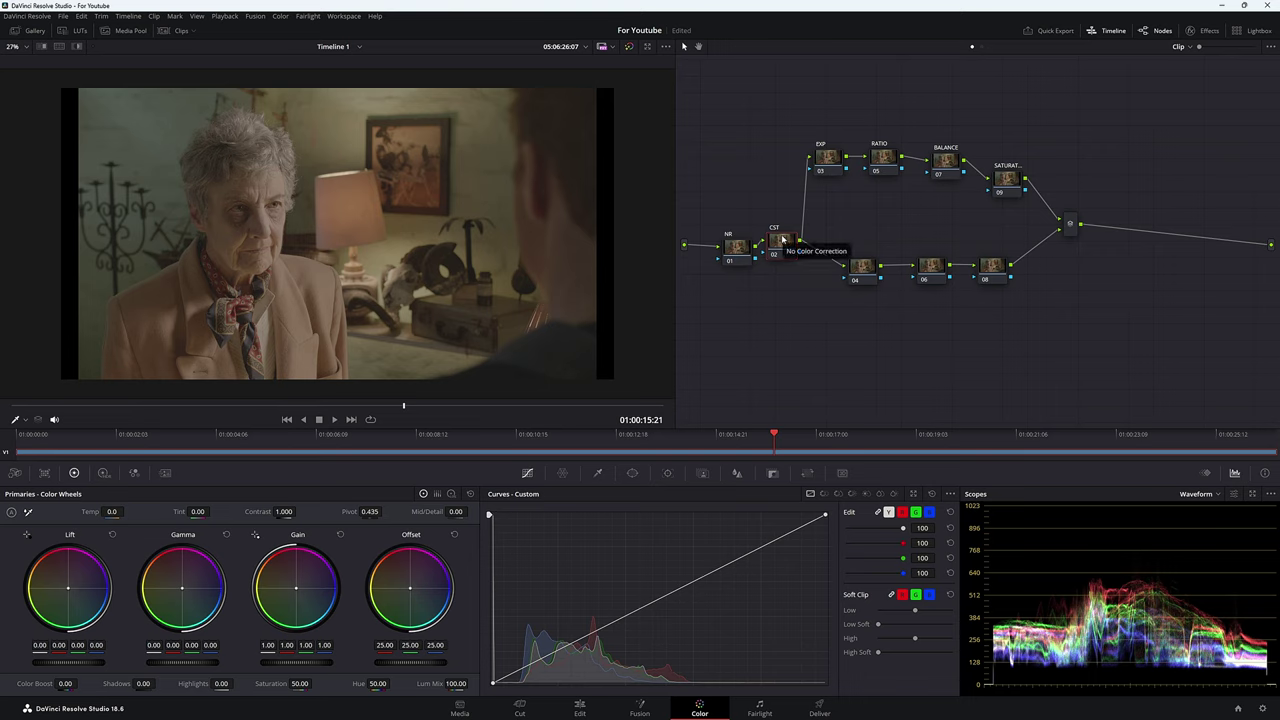
key("ctrl+shift+c")
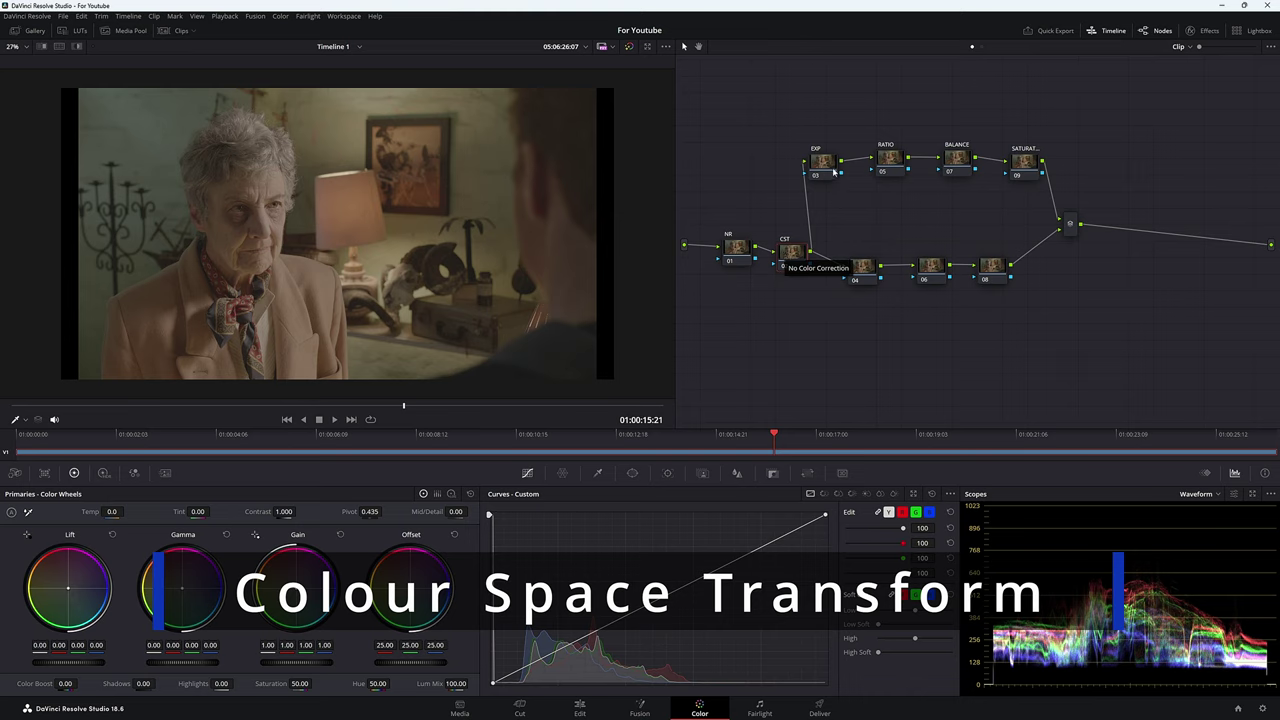
left_click_drag(835, 172, 891, 160)
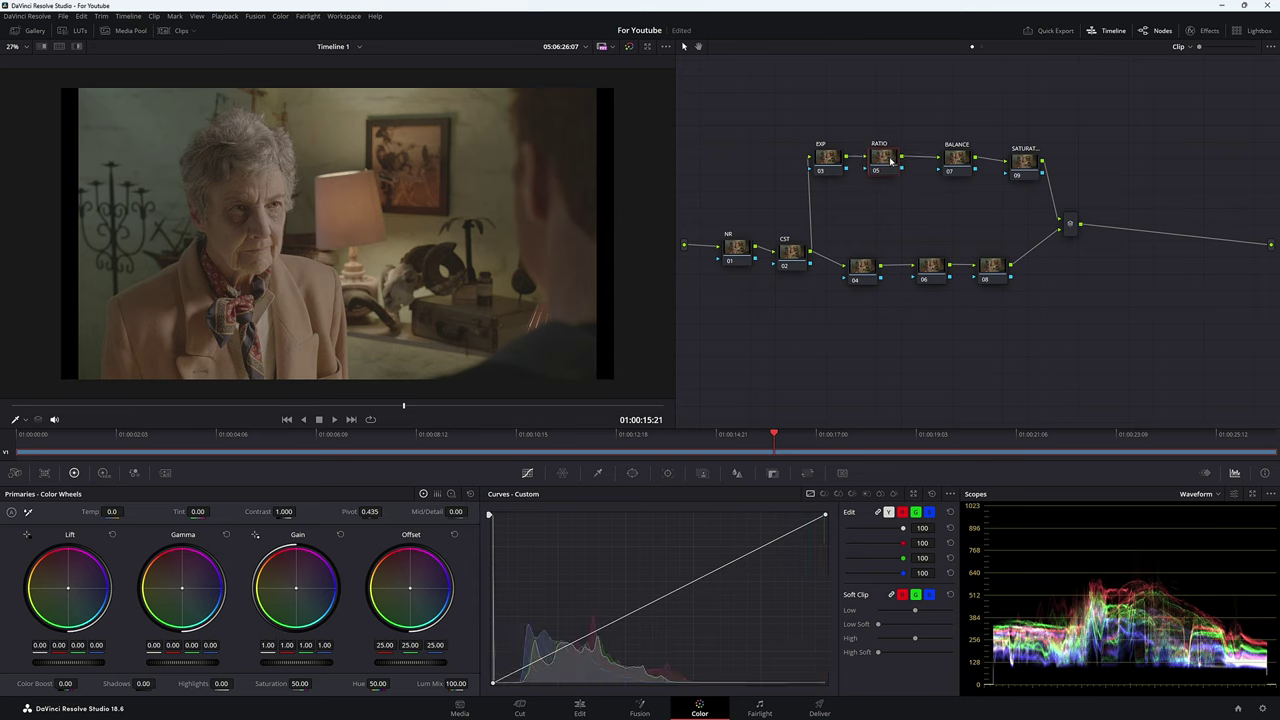
left_click_drag(966, 175, 1008, 187)
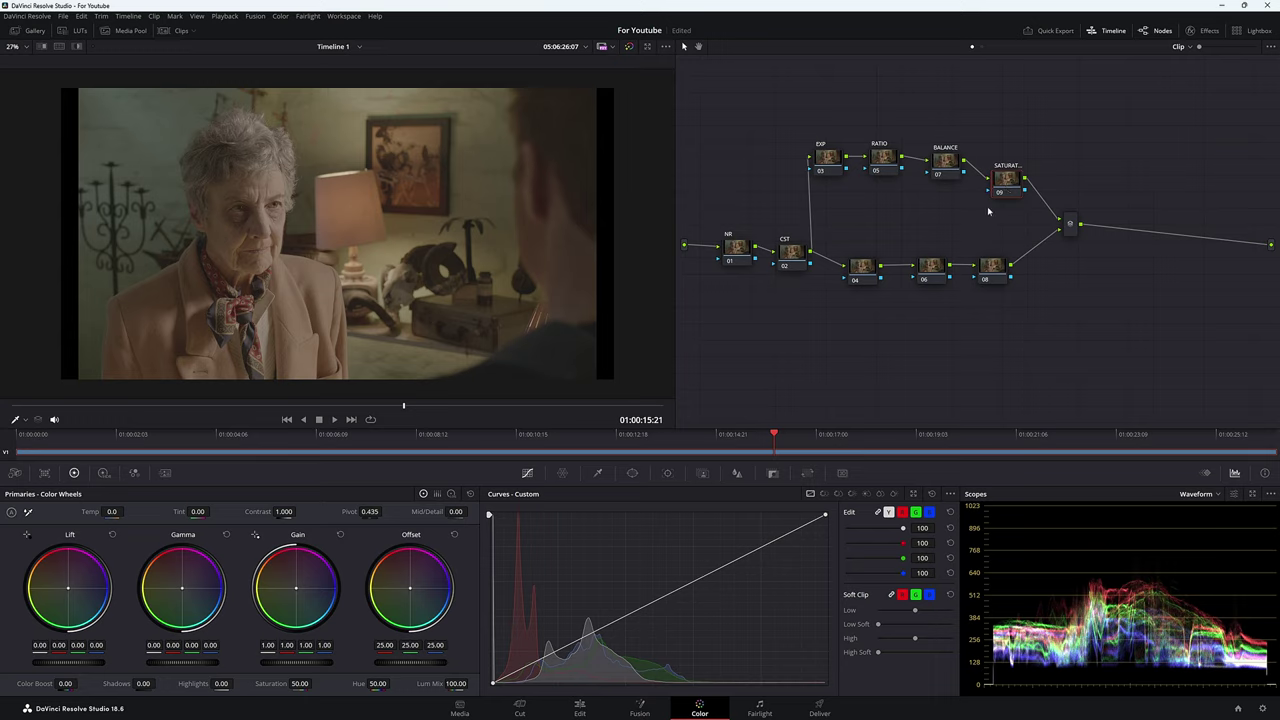
left_click(982, 47)
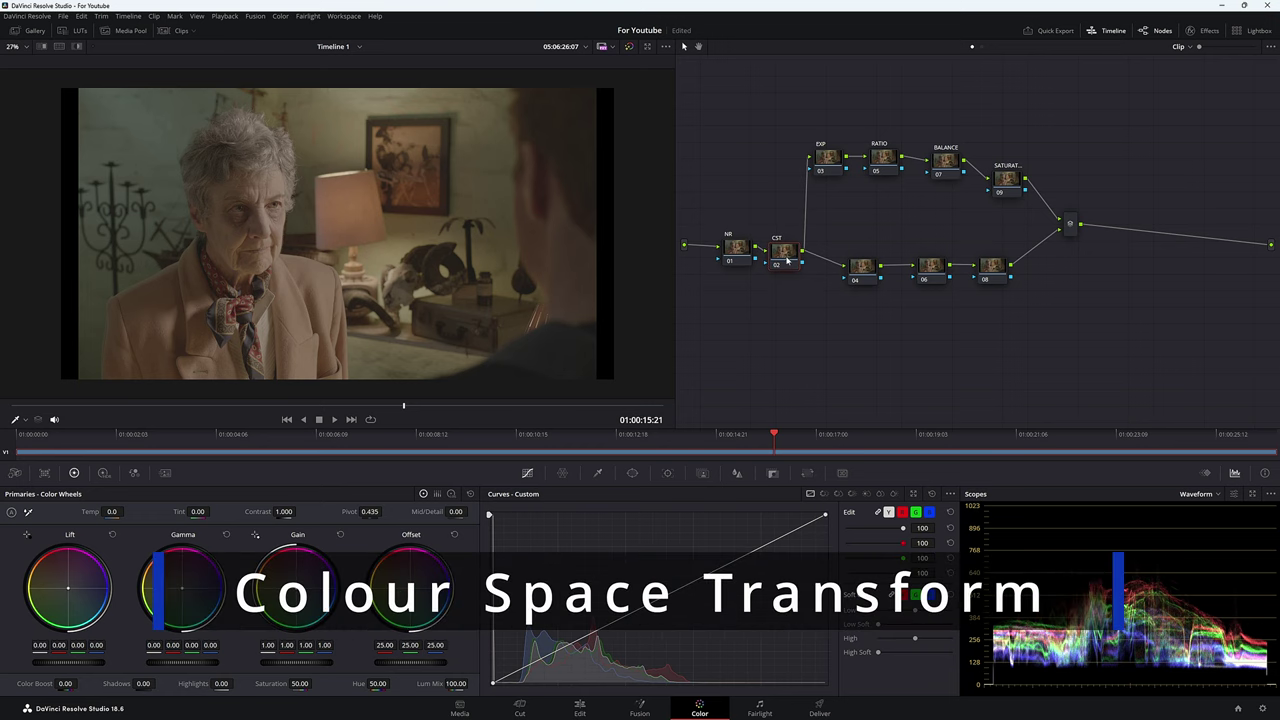
Find the Color Space Transform effect in the effects library and apply it to the CST node
left_click(1200, 30)
left_click(1114, 69)
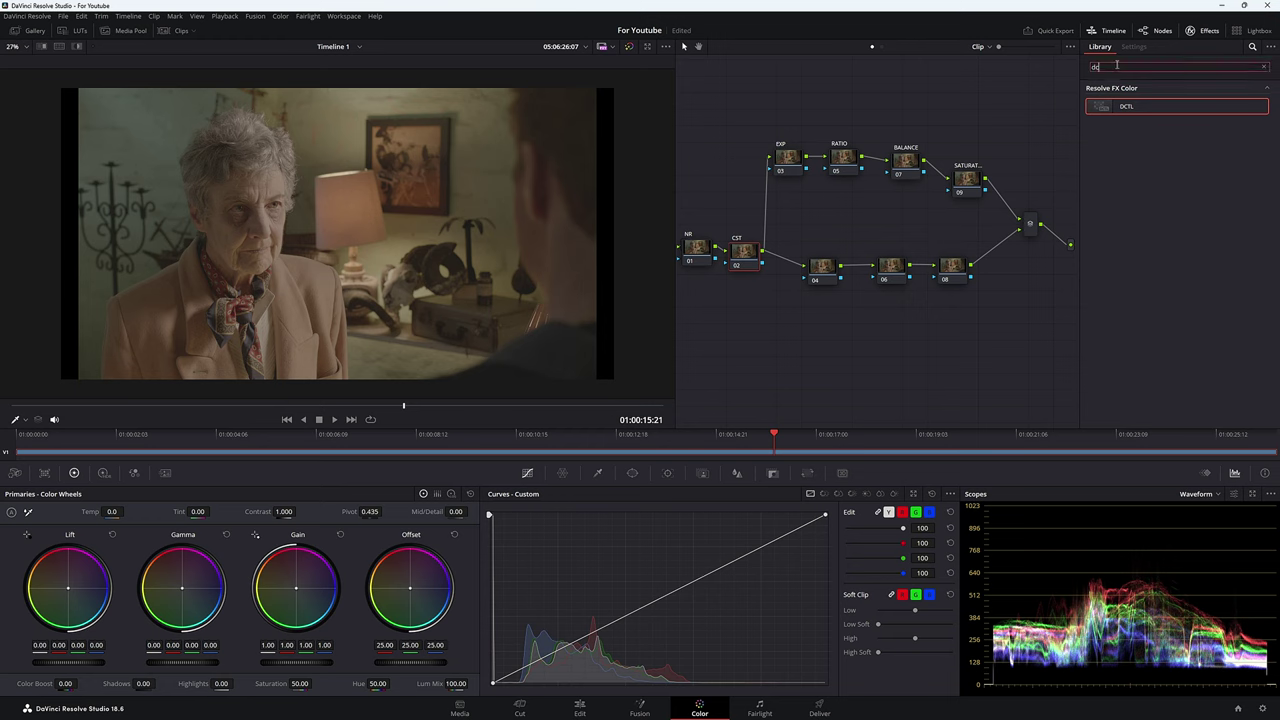
key("BackSpace")
key("BackSpace")
type("c")
left_click_drag(1130, 228, 720, 253)
left_click(764, 245)
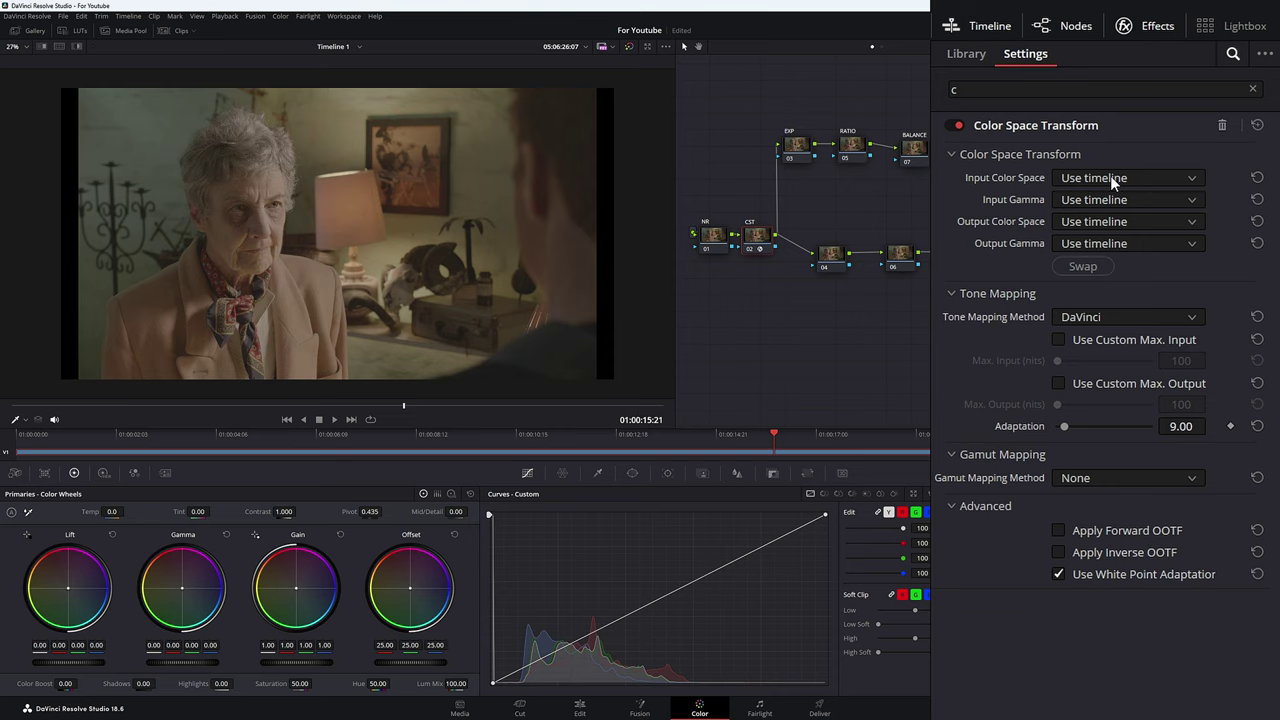
Set the CST node's input color space to ARRI Wide Gamut 3 and its input gamma to ARRI LogC3
left_click(1110, 177)
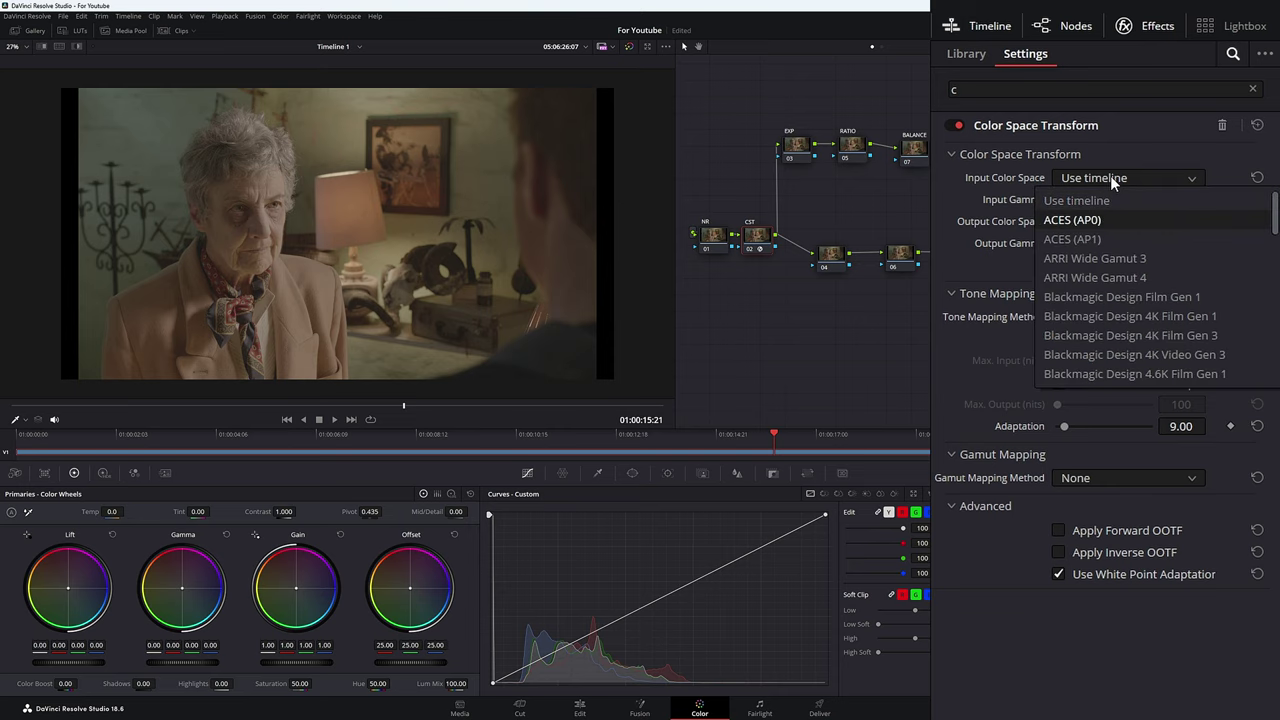
left_click(1103, 260)
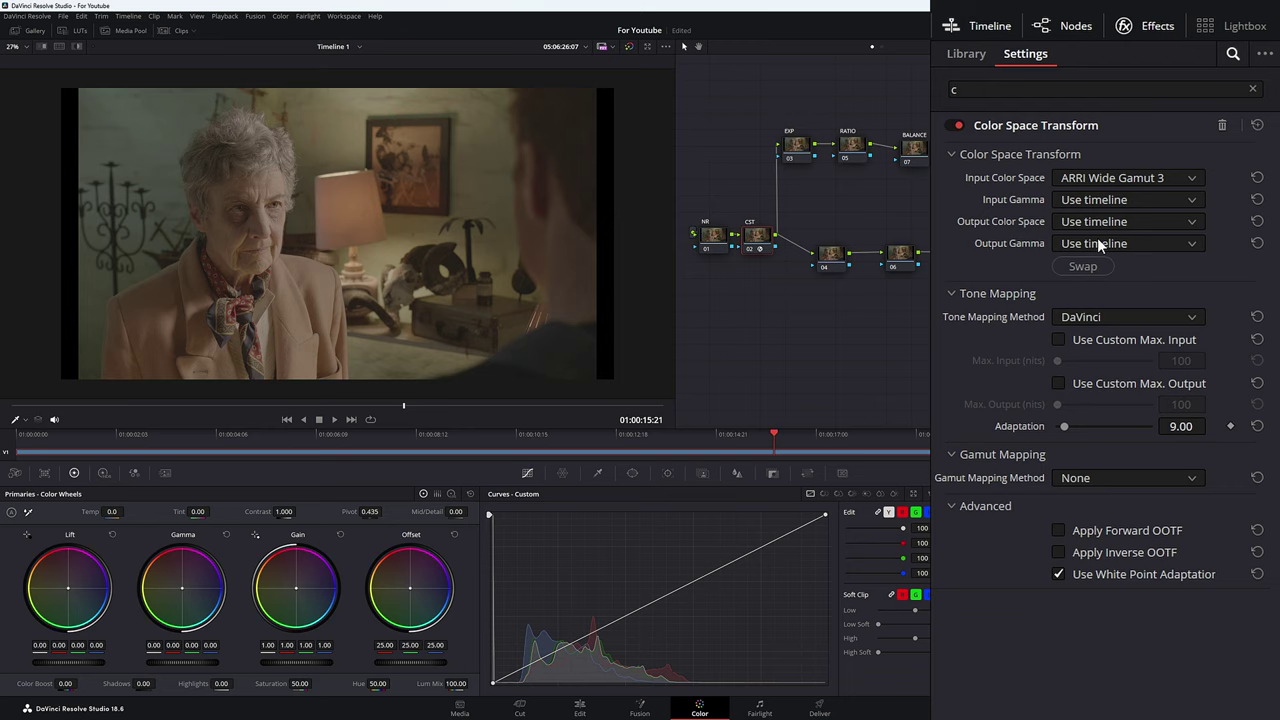
left_click(1082, 200)
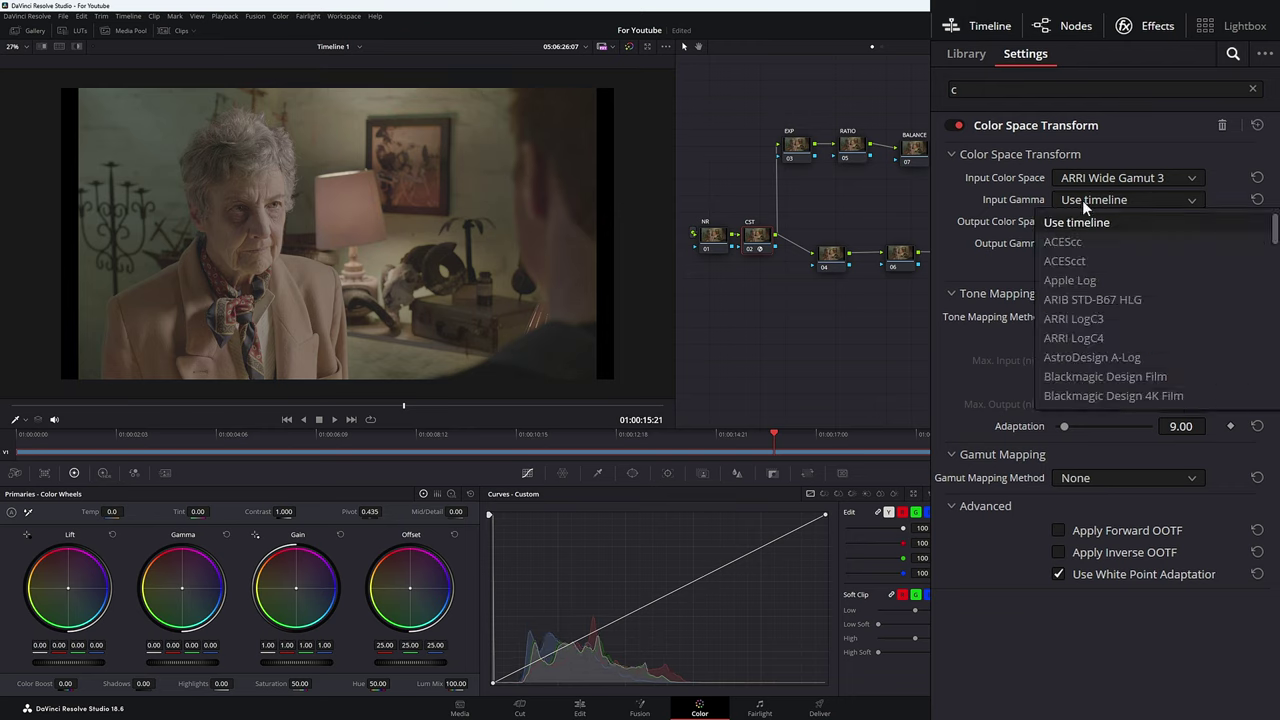
left_click(1097, 318)
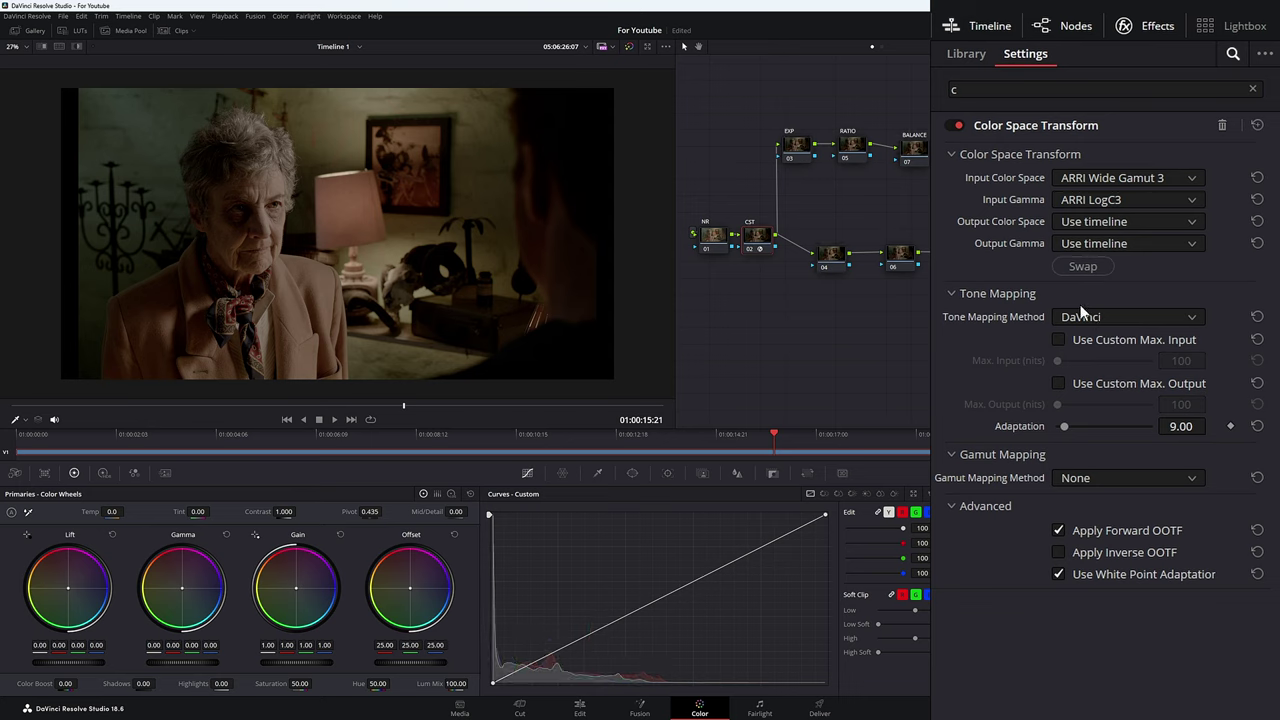
Set the CST node's output to DaVinci Wide Gamut with DaVinci Intermediate gamma, and its tone mapping method to None
left_click(1089, 222)
scroll(1087, 218, "down", 5)
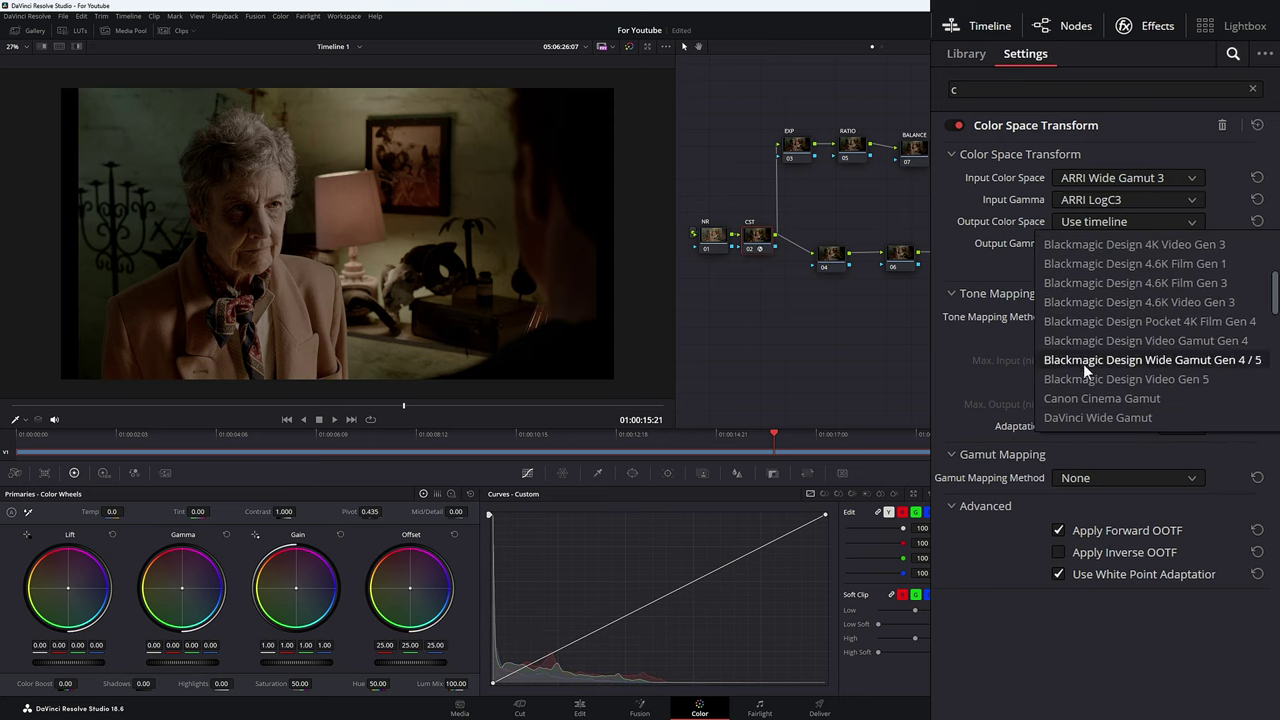
left_click(1080, 413)
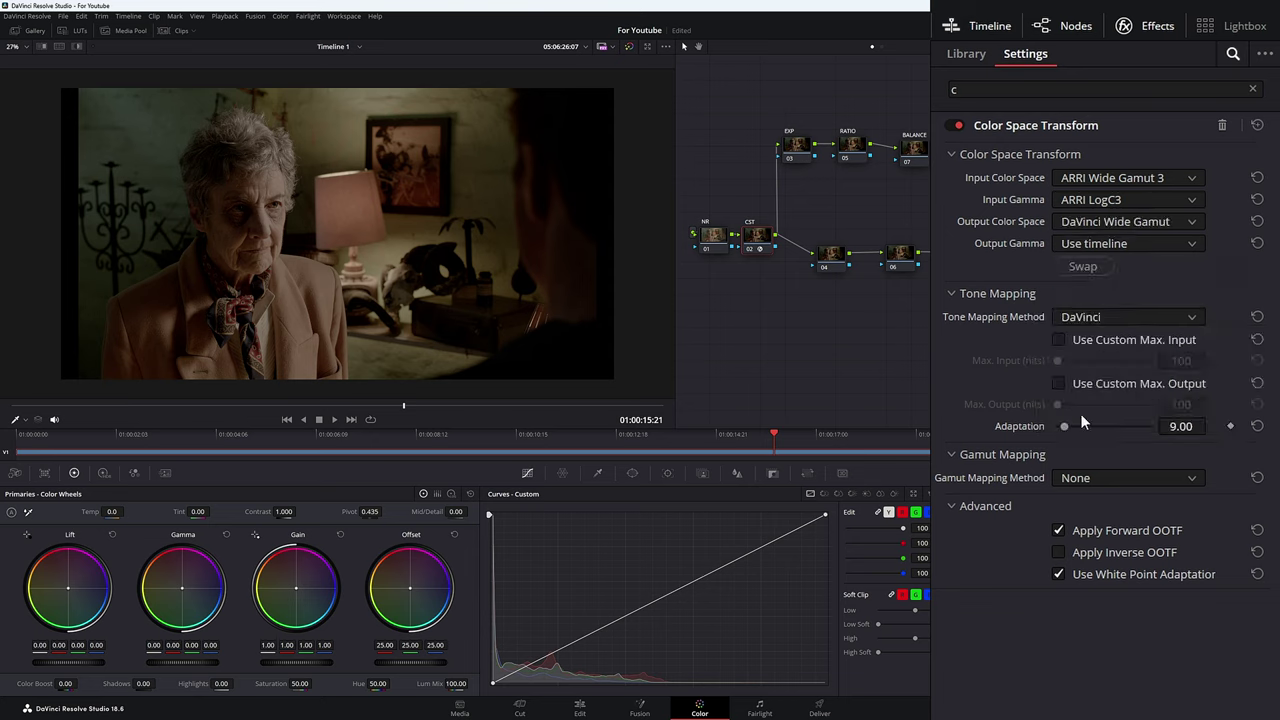
left_click(1104, 245)
scroll(1104, 350, "down", 4)
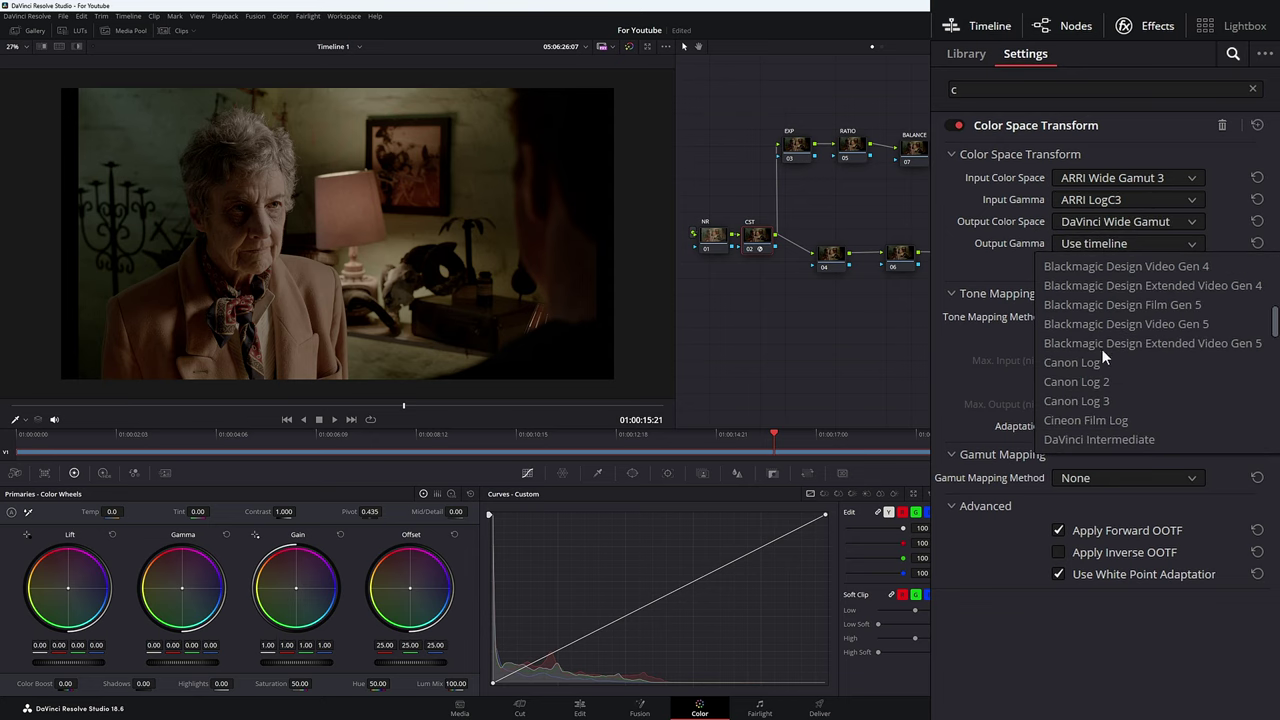
left_click(1093, 439)
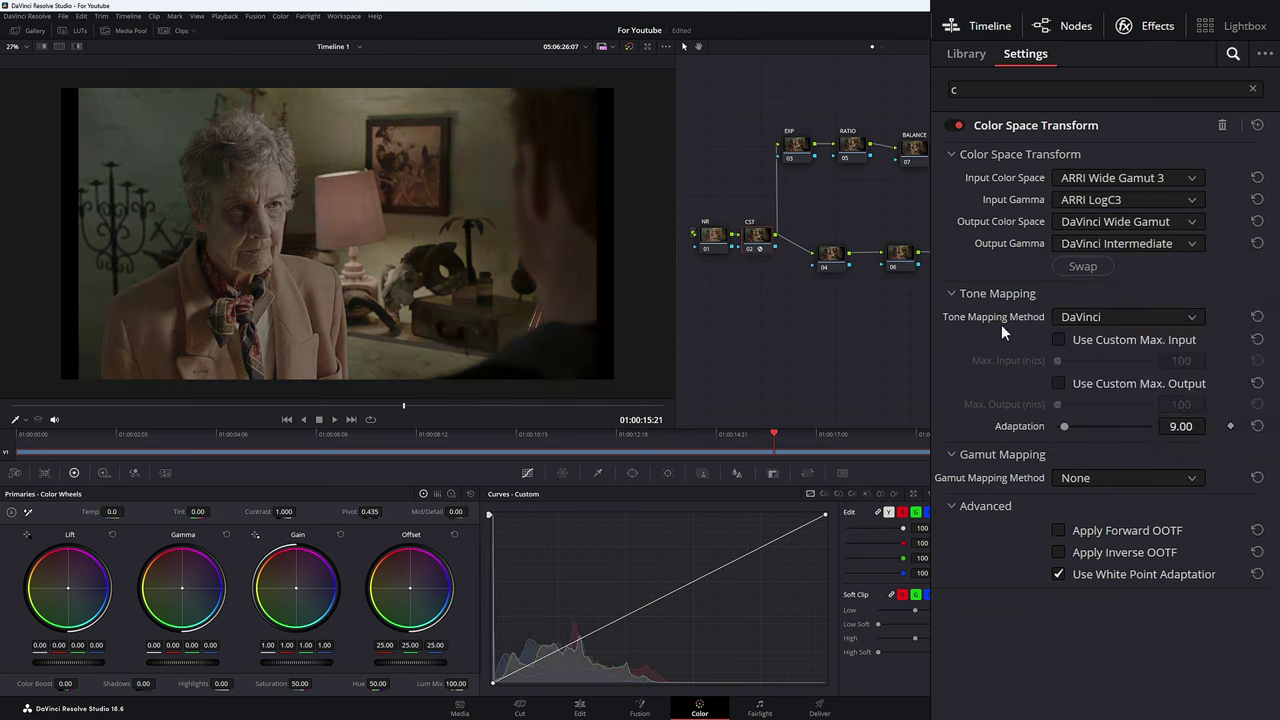
left_click(1079, 317)
left_click(1085, 341)
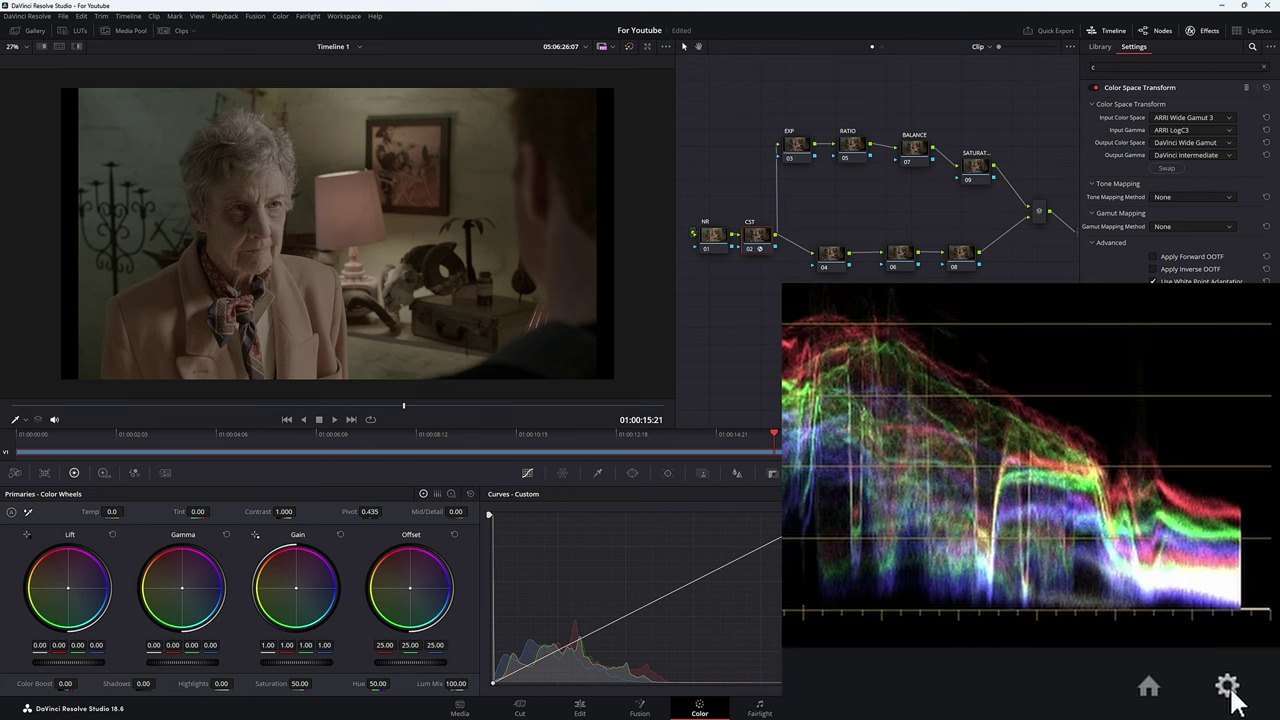
Check the color science, timeline color space and output color space in the project's Color Management settings
left_click(1228, 688)
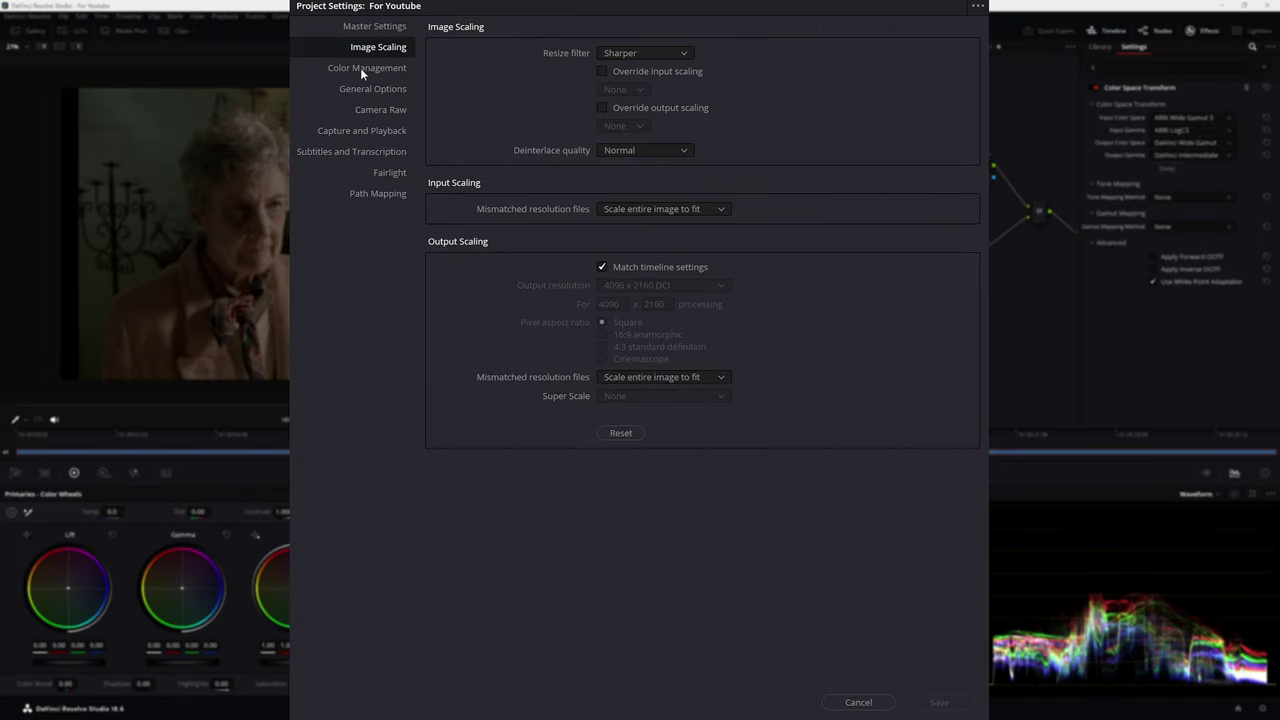
left_click(362, 70)
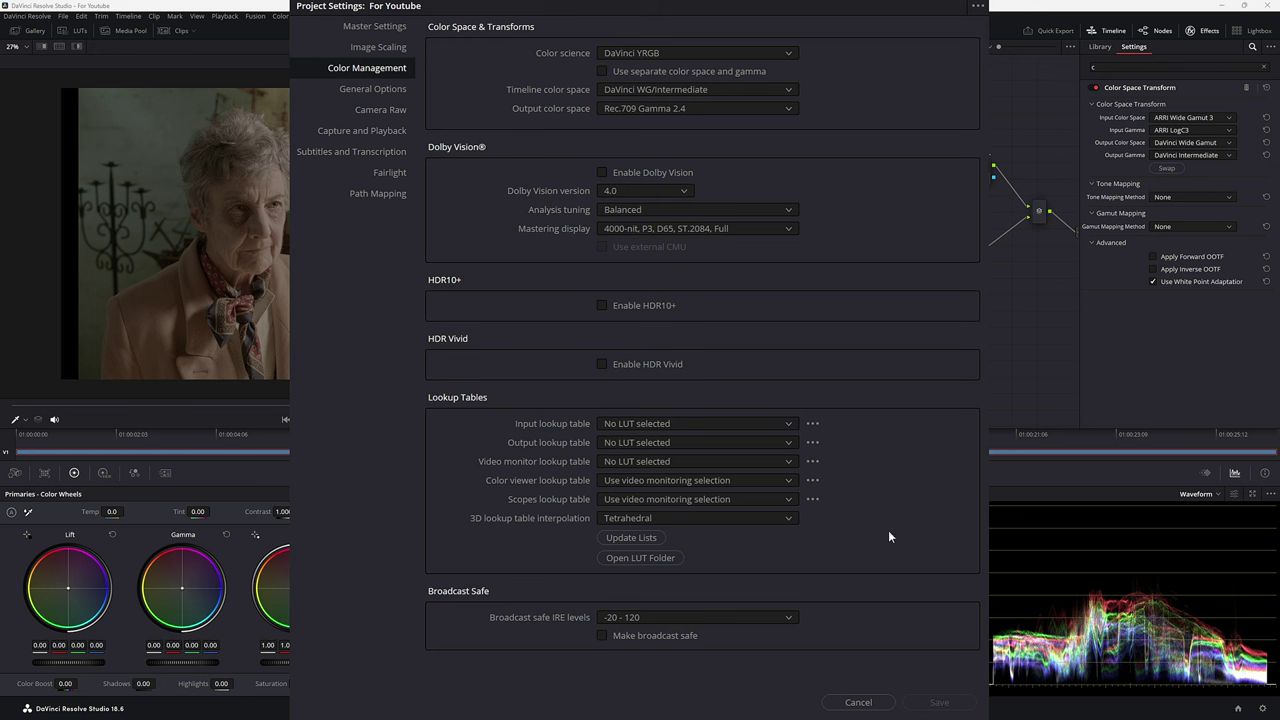
left_click(858, 702)
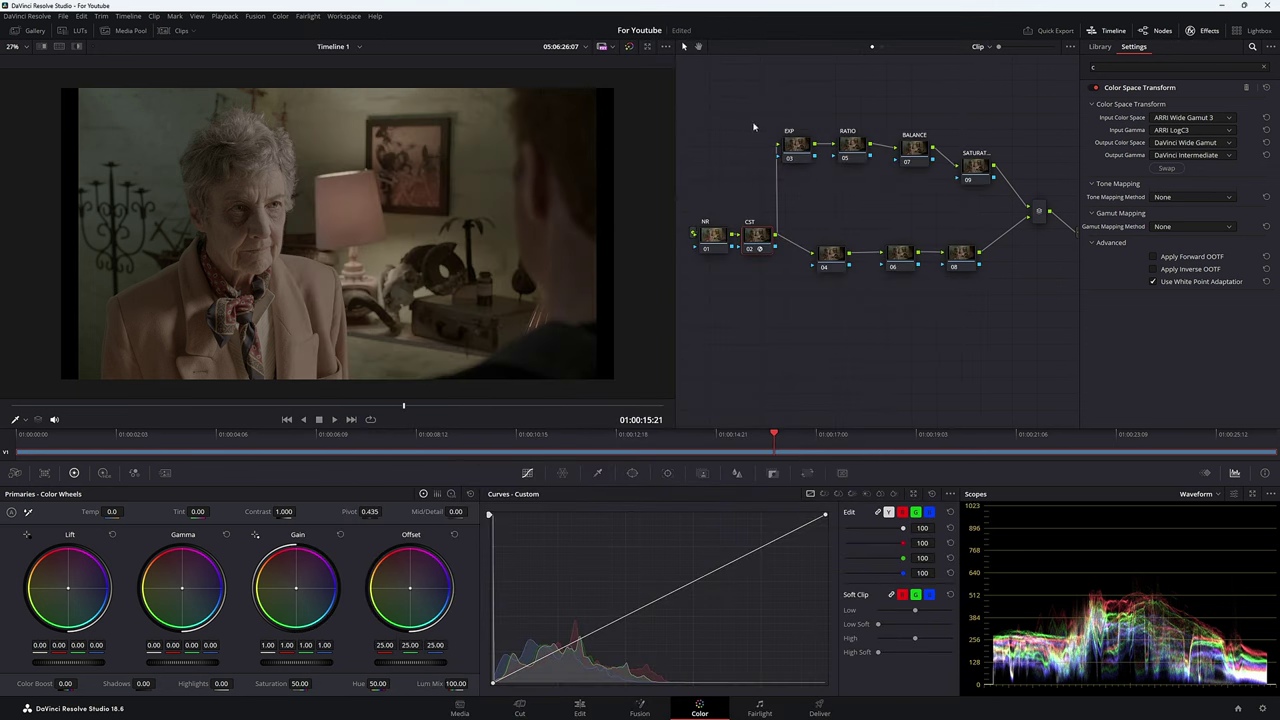
Switch to the timeline-level node graph, move its node near the output, and apply a Color Space Transform to it
left_click(882, 47)
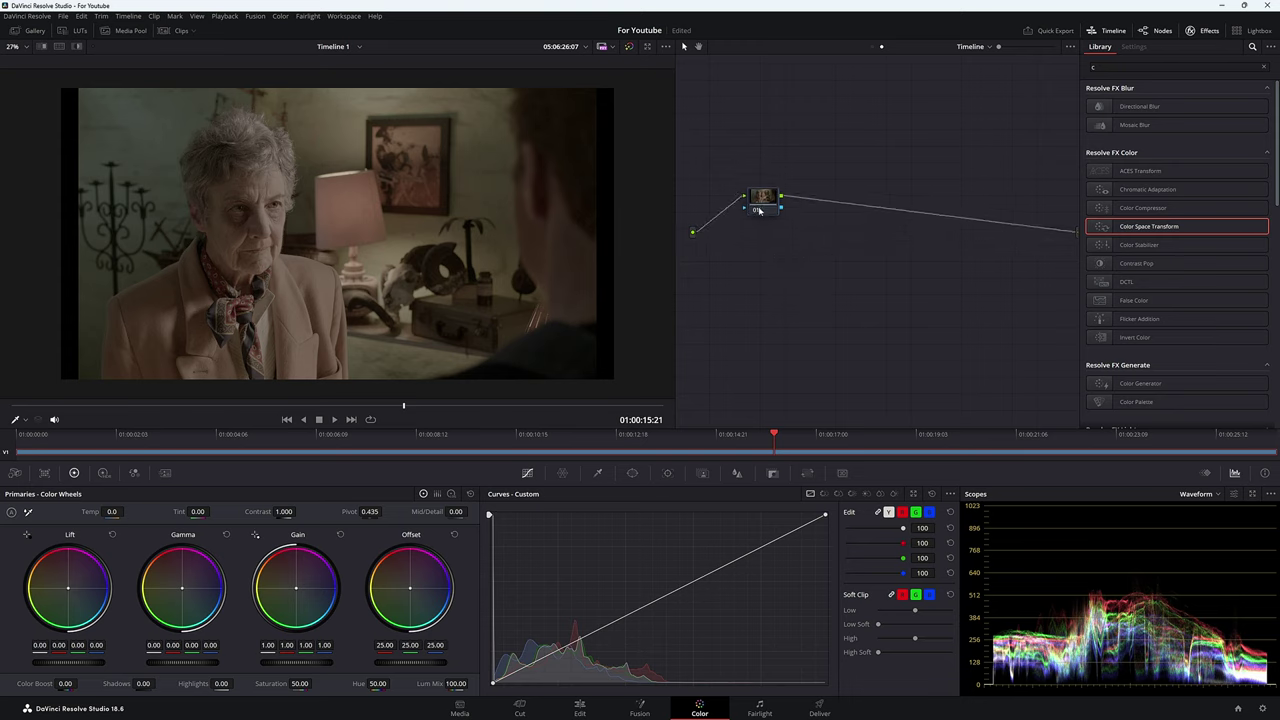
left_click_drag(758, 210, 995, 244)
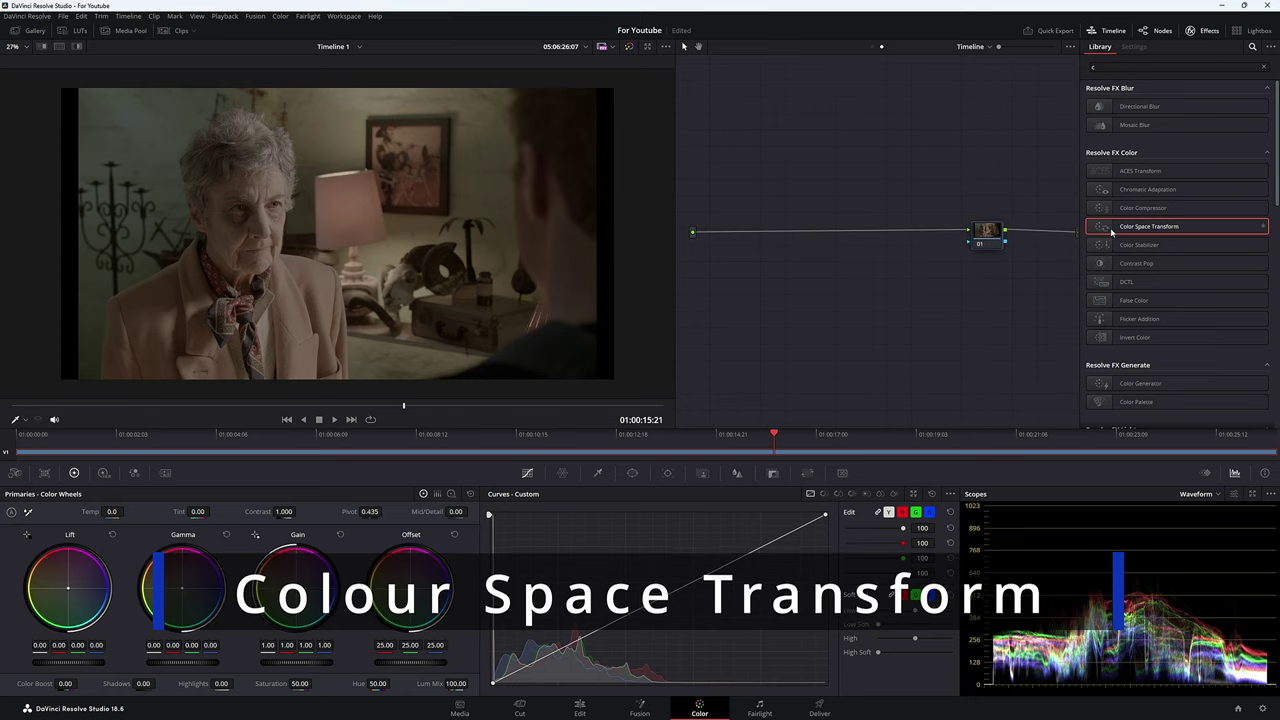
left_click_drag(1102, 228, 988, 245)
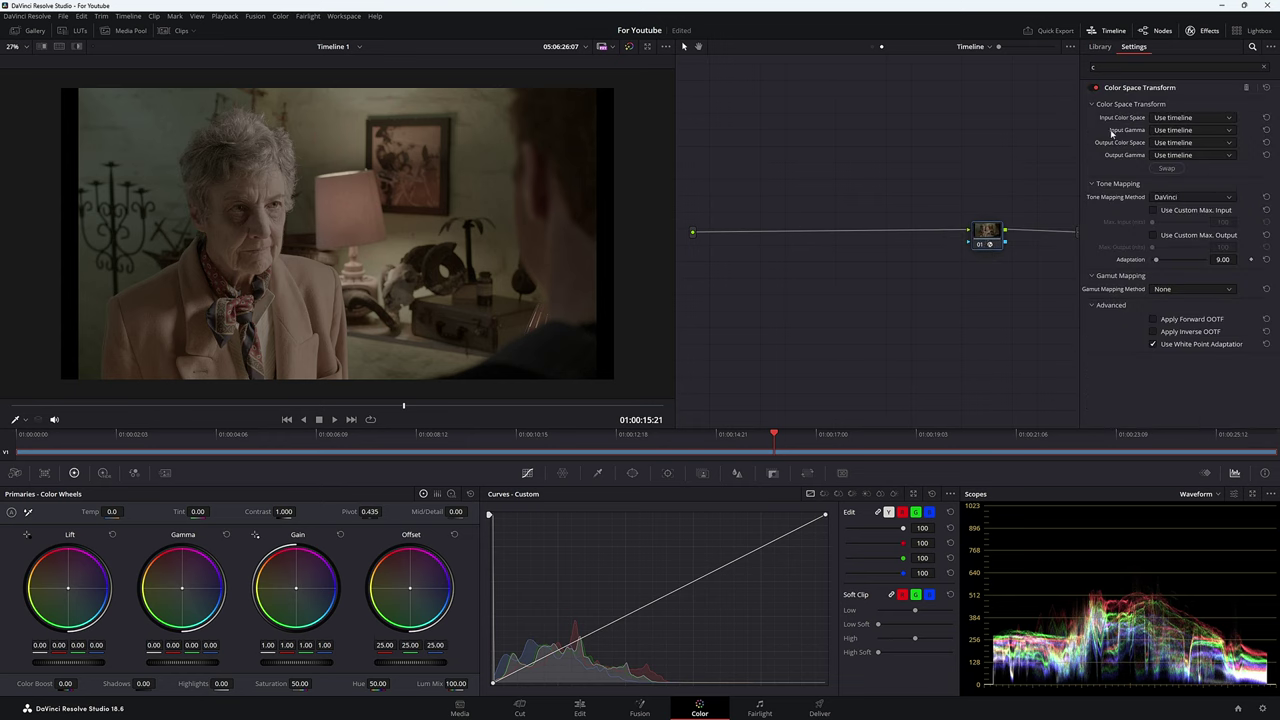
Set the timeline node's input color space to DaVinci Wide Gamut and its input gamma to DaVinci Intermediate
left_click(1168, 117)
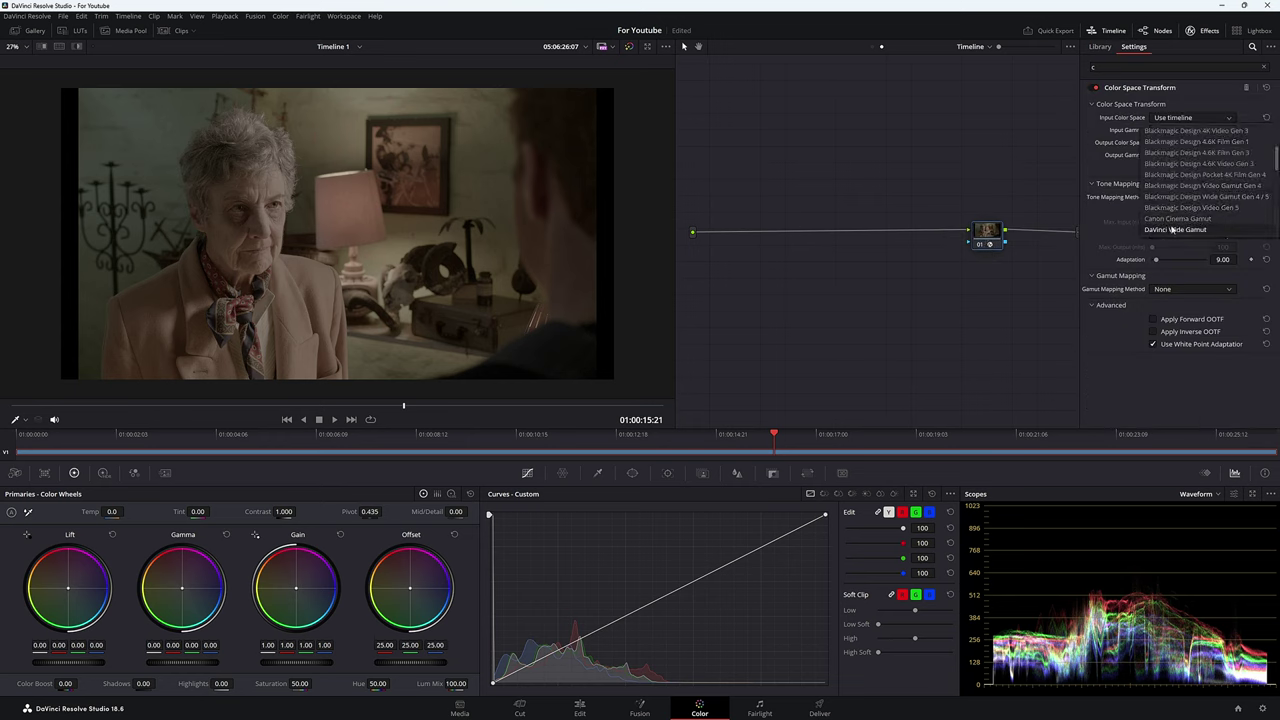
left_click(1174, 209)
left_click(1163, 130)
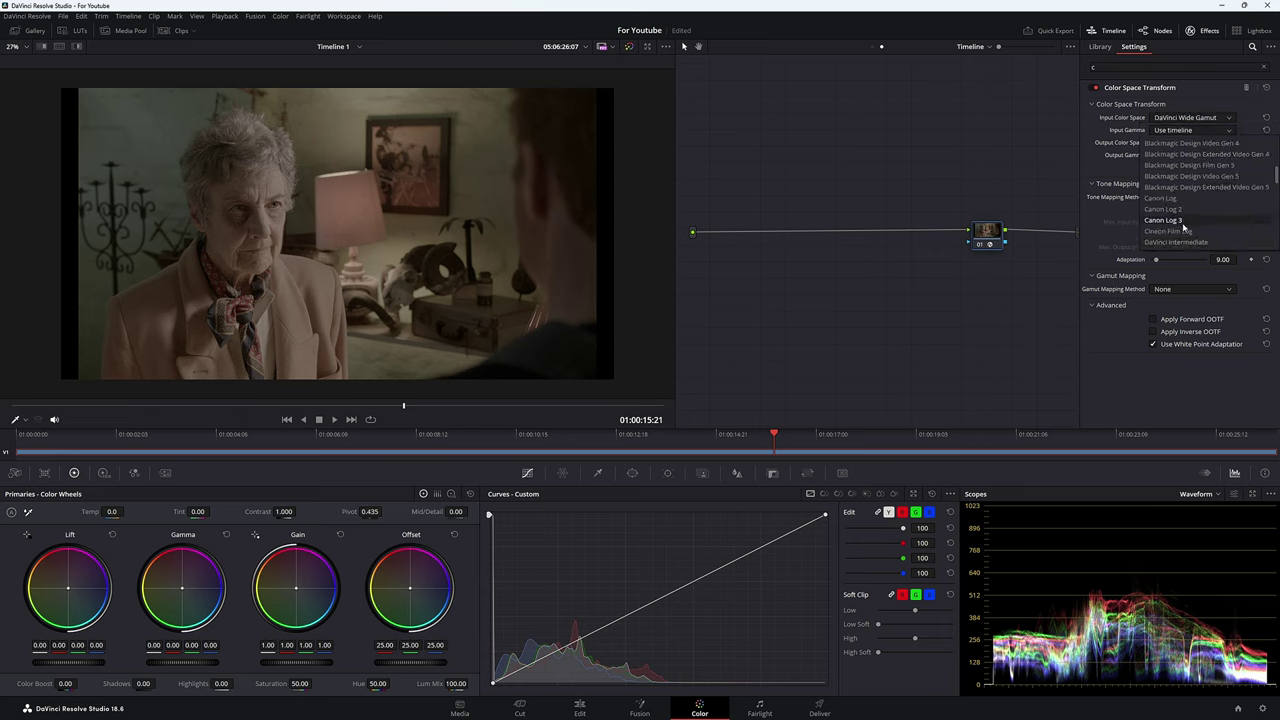
left_click(1184, 242)
Set the timeline node's output color space to Rec.709 and its output gamma to Gamma 2.4
left_click(1175, 142)
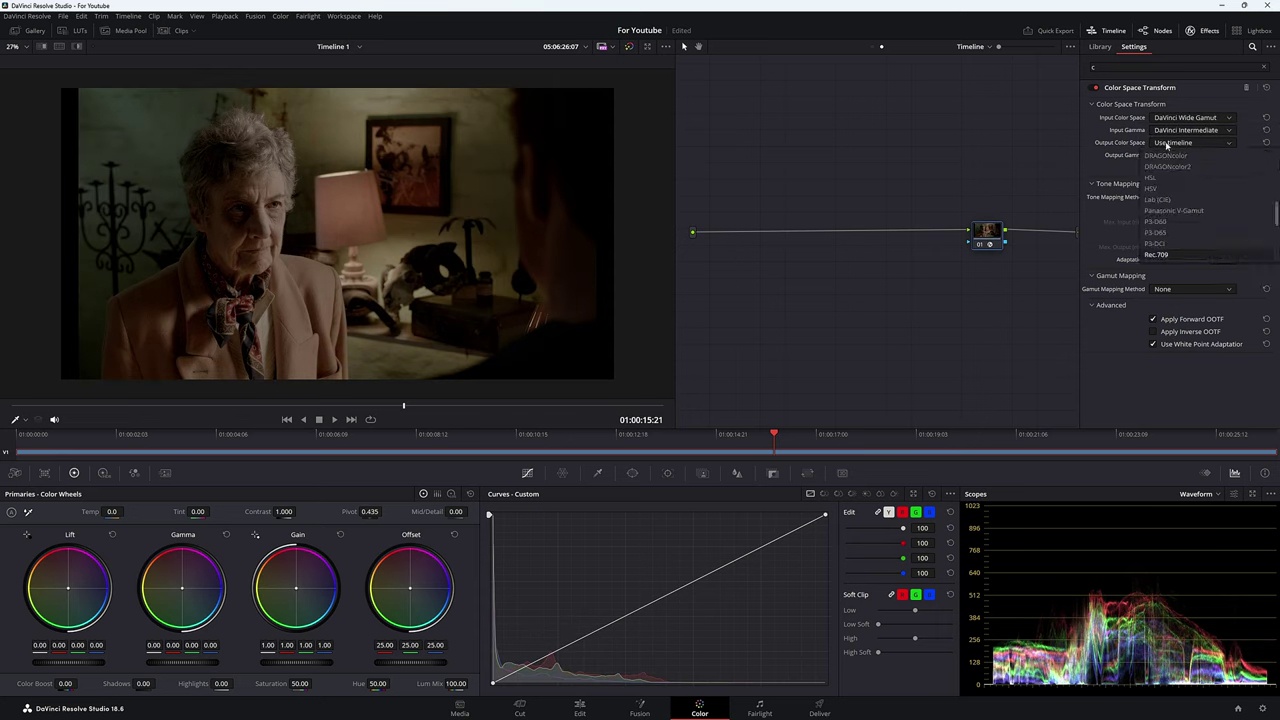
left_click(1157, 254)
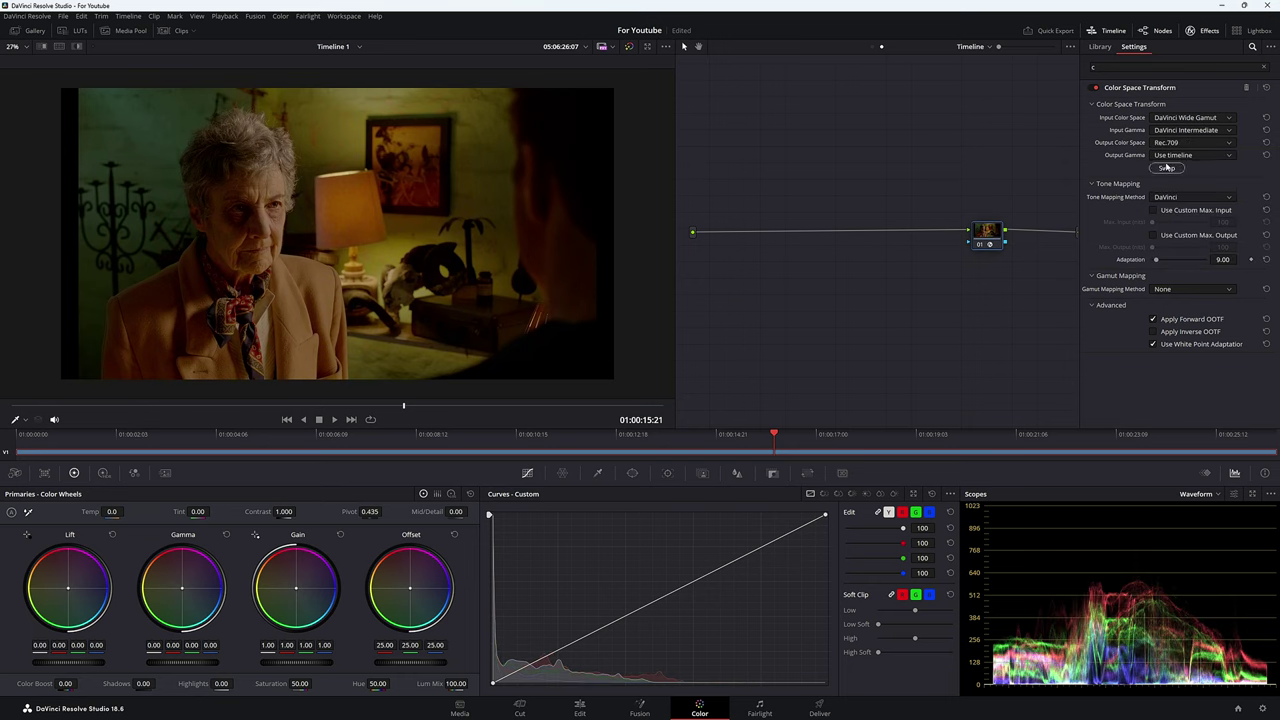
left_click(1168, 155)
scroll(1168, 200, "down", 5)
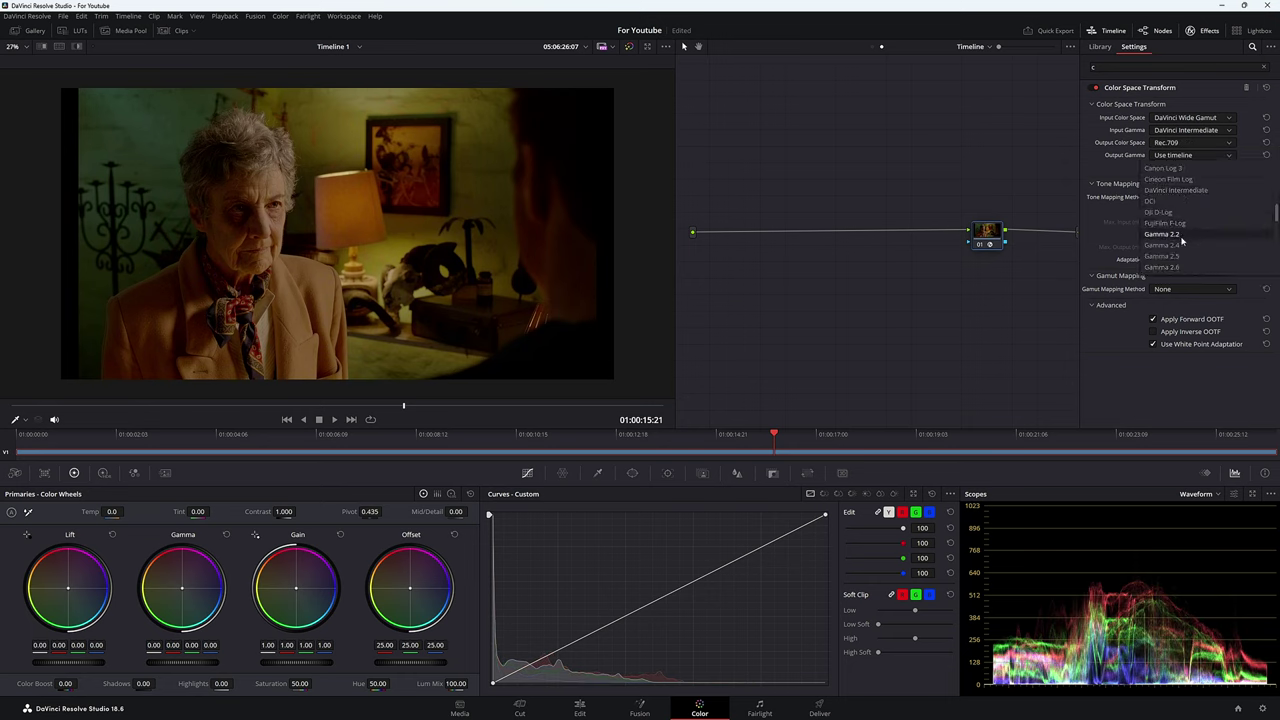
left_click(1179, 245)
Set the timeline node's tone mapping to Luminance Mapping with a custom maximum input of 10000 nits
left_click(1166, 198)
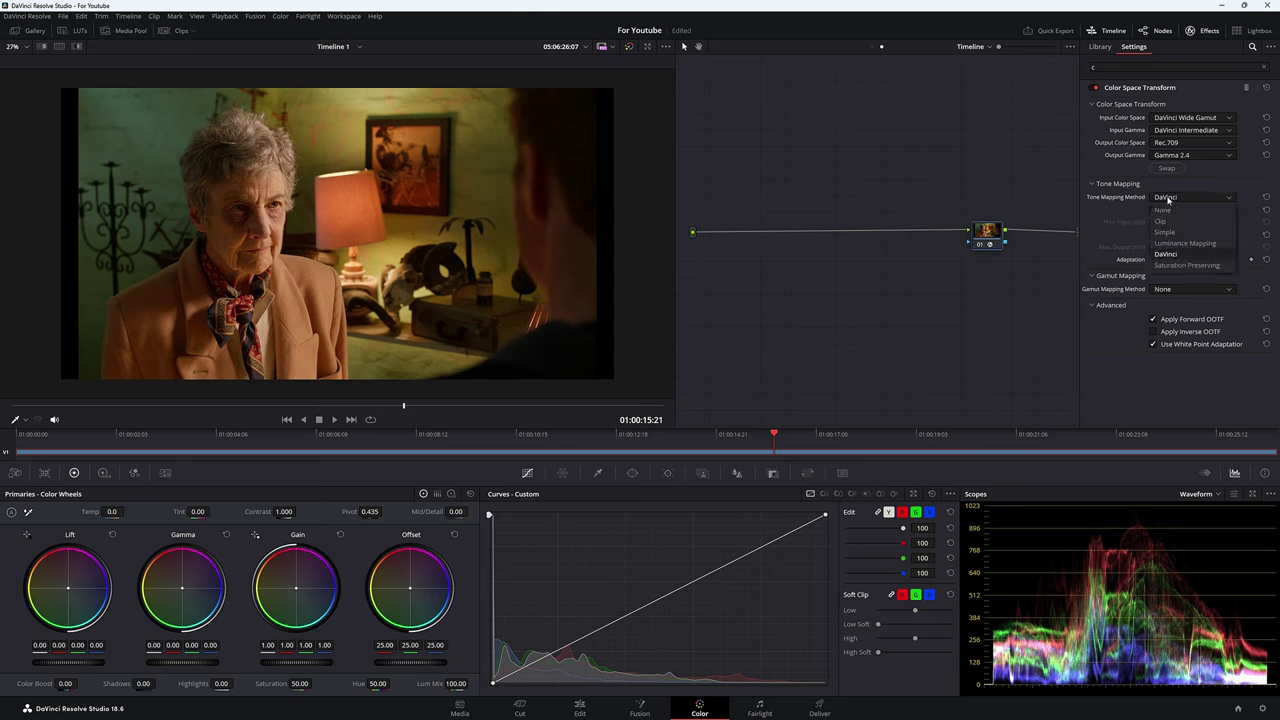
left_click(1190, 246)
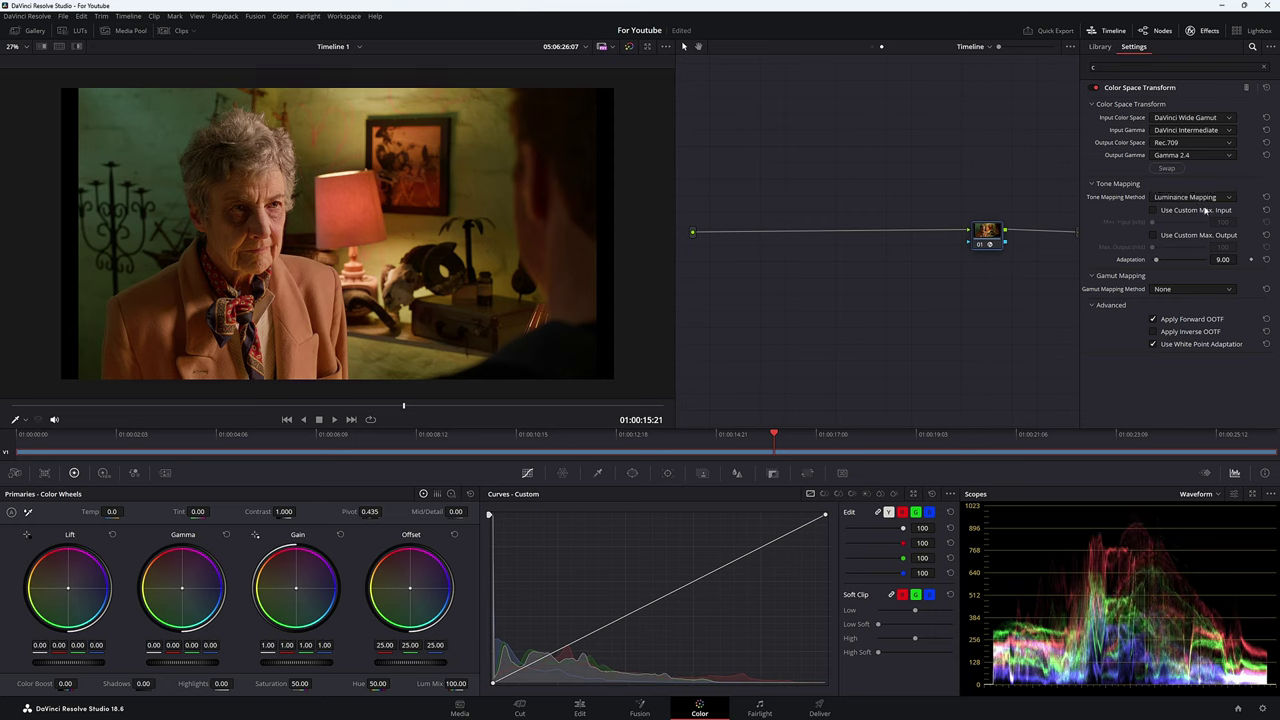
left_click(1178, 211)
double_click(1222, 222)
type("10000")
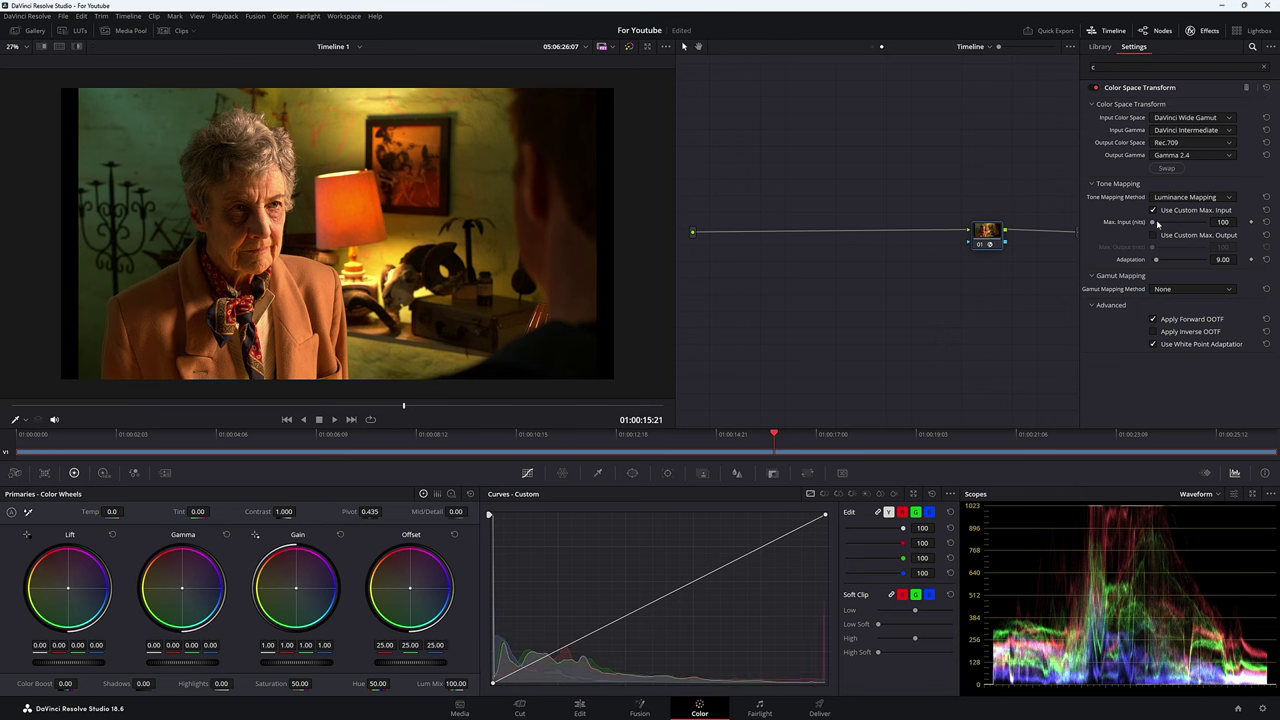
key("Return")
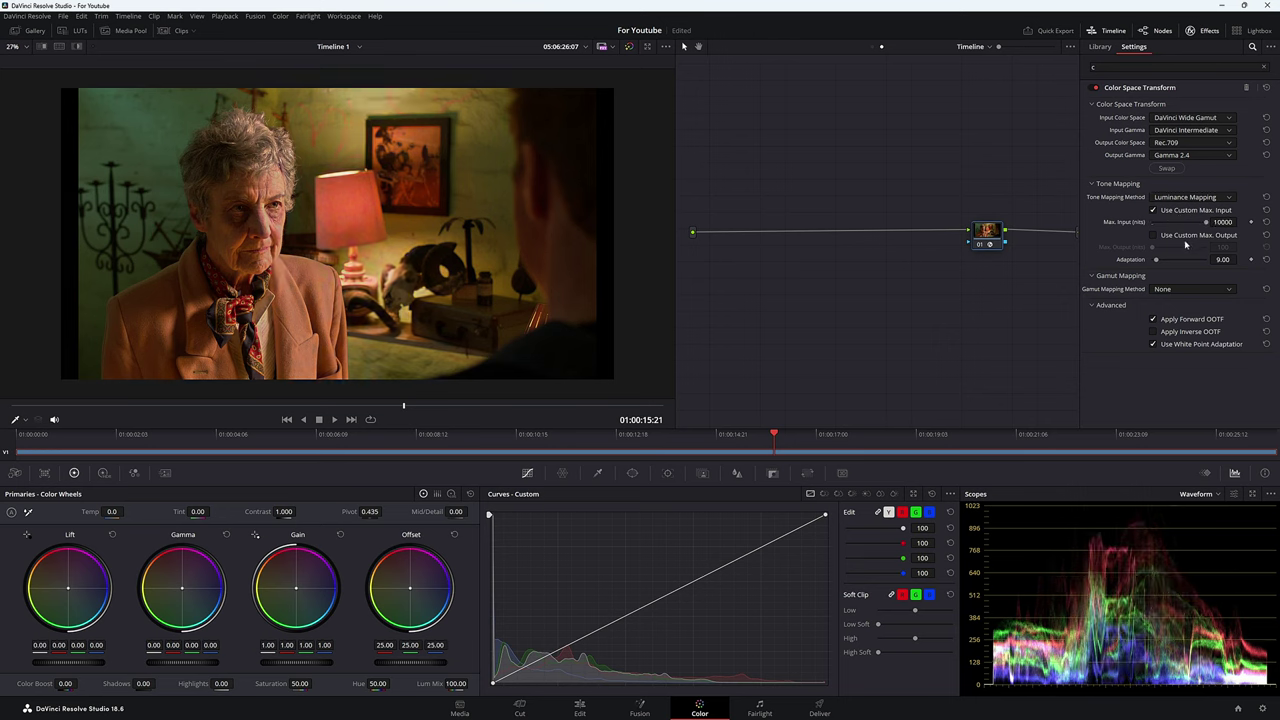
Enable a custom maximum output of 100 nits on the timeline Color Space Transform and set its gamut mapping to Saturation Compression
left_click(1181, 237)
left_click(1182, 290)
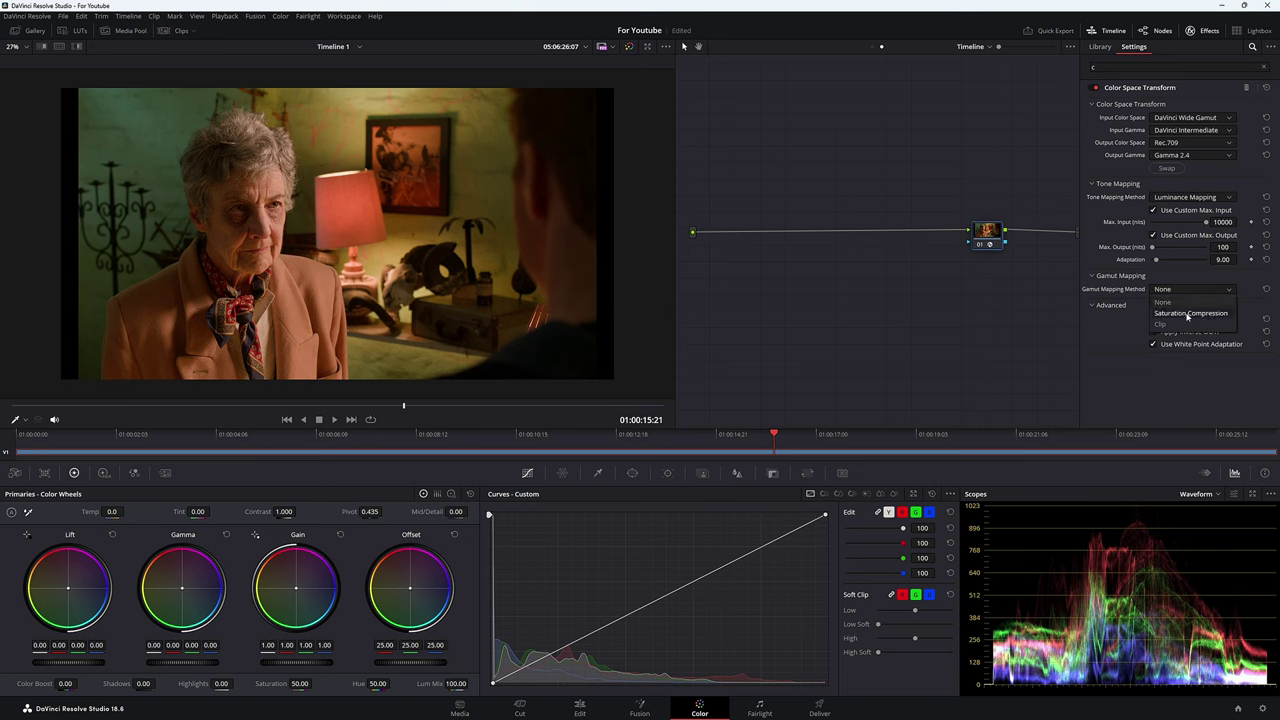
left_click(1190, 316)
mouse_move(986, 232)
left_mouse_down()
mouse_move(857, 225)
mouse_move(963, 229)
left_mouse_up()
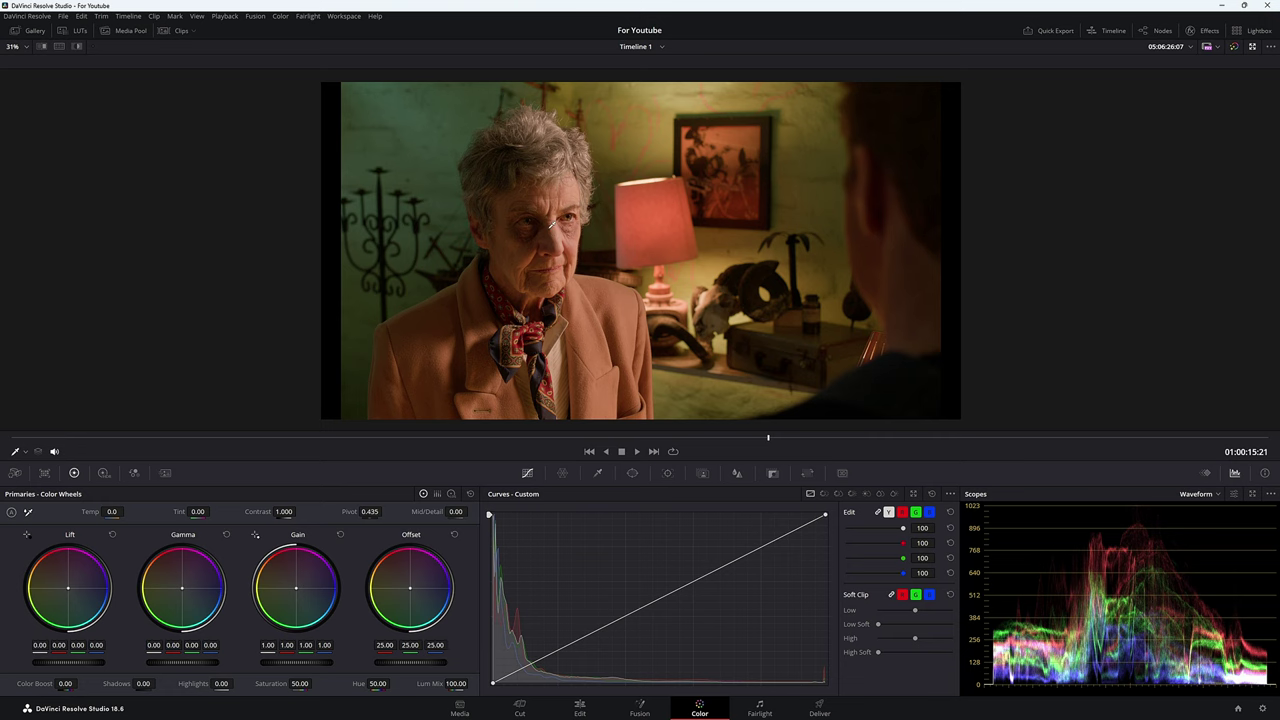
Set the EXP node's gamma to Linear in the clip-level node graph
key("alt+f")
right_click(752, 152)
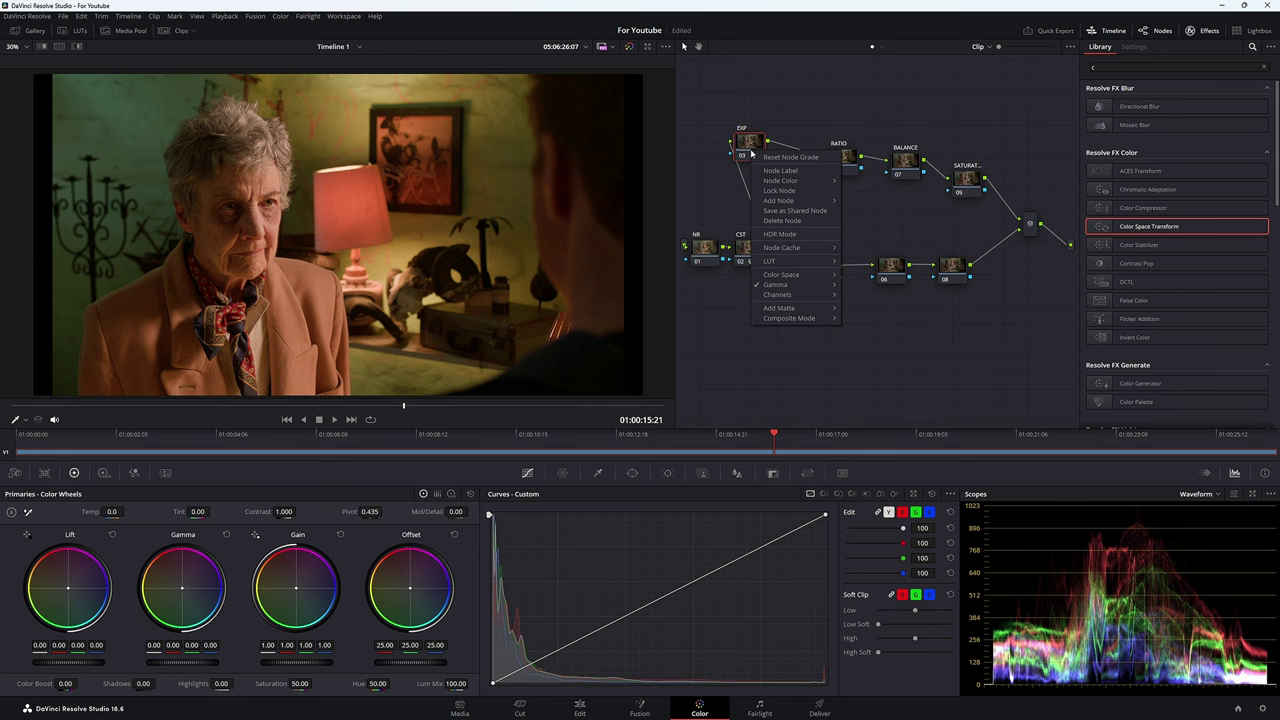
mouse_move(775, 284)
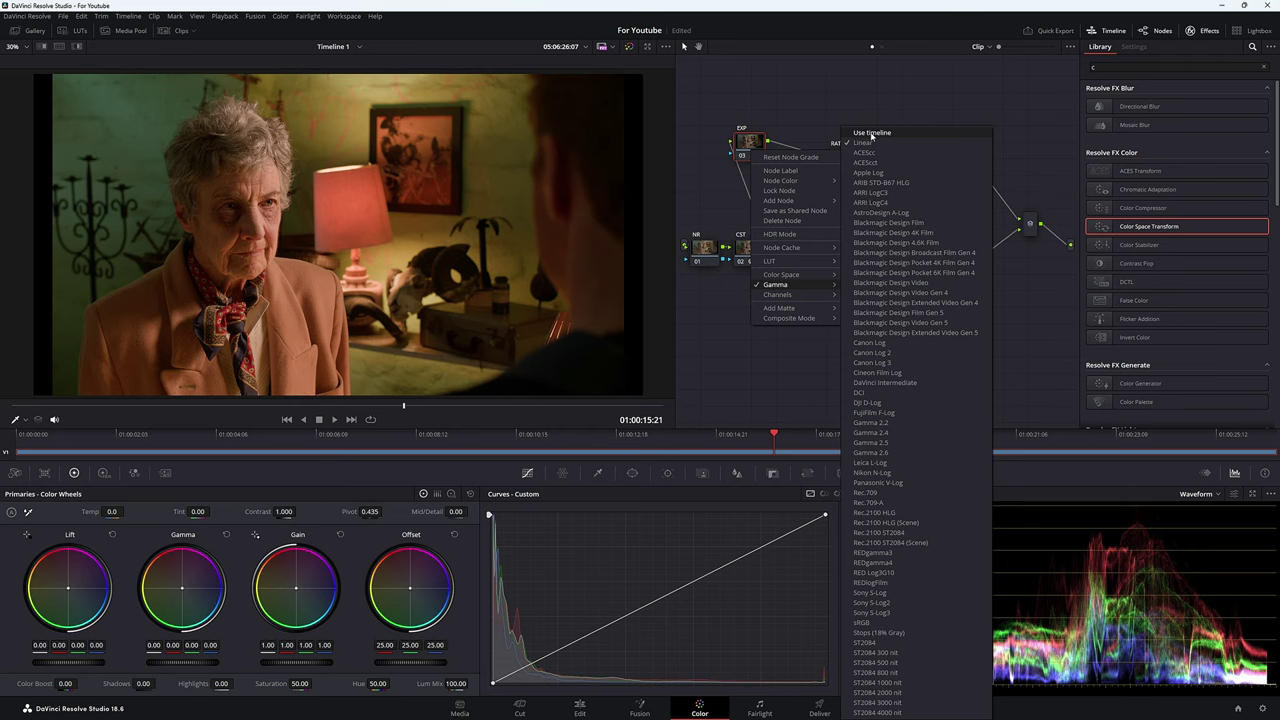
left_click(922, 149)
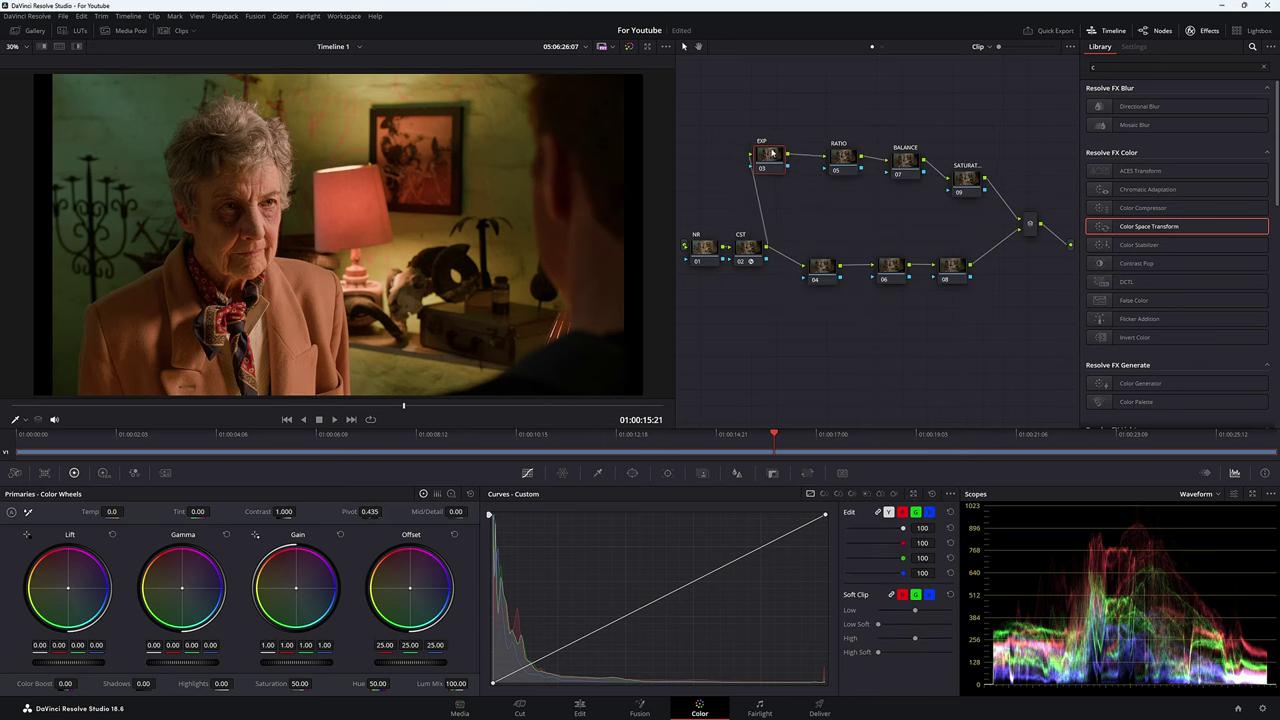
Darken the shot in the EXP node with gain 0.50, gamma -0.08 and offset 27.35, and compare it full screen with the grade bypassed
key("alt+f")
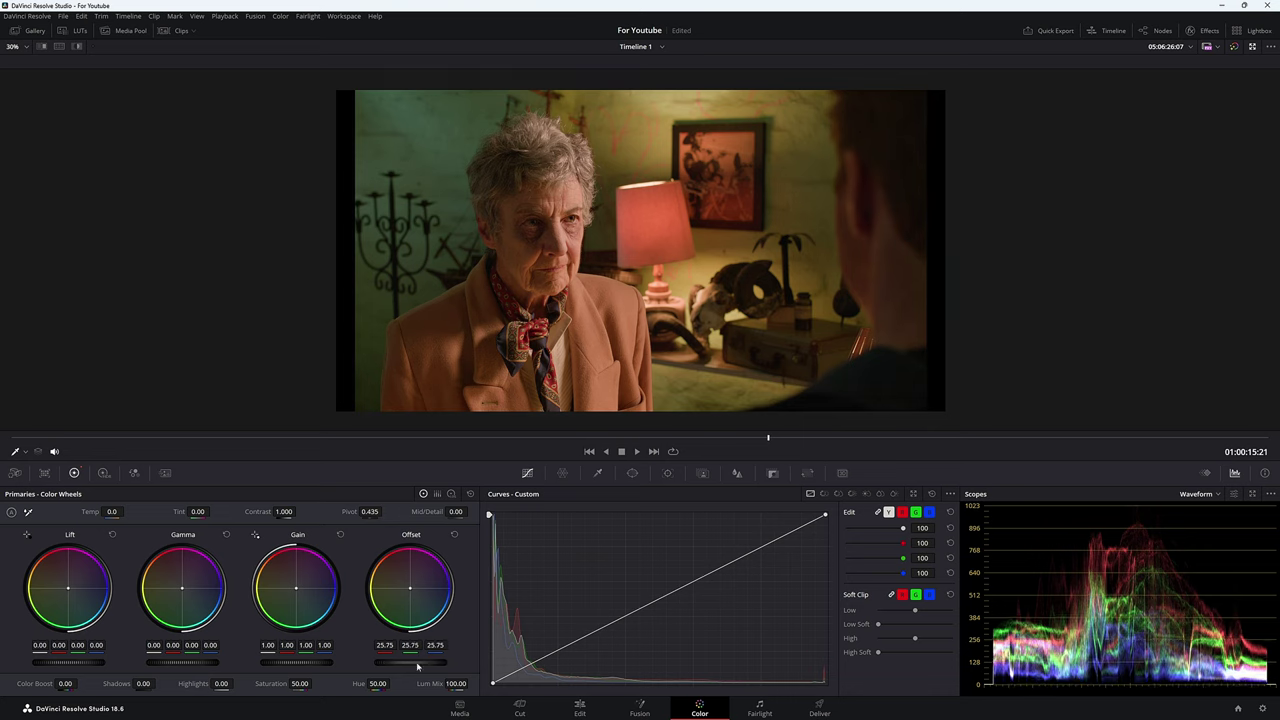
left_click_drag(313, 664, 313, 664)
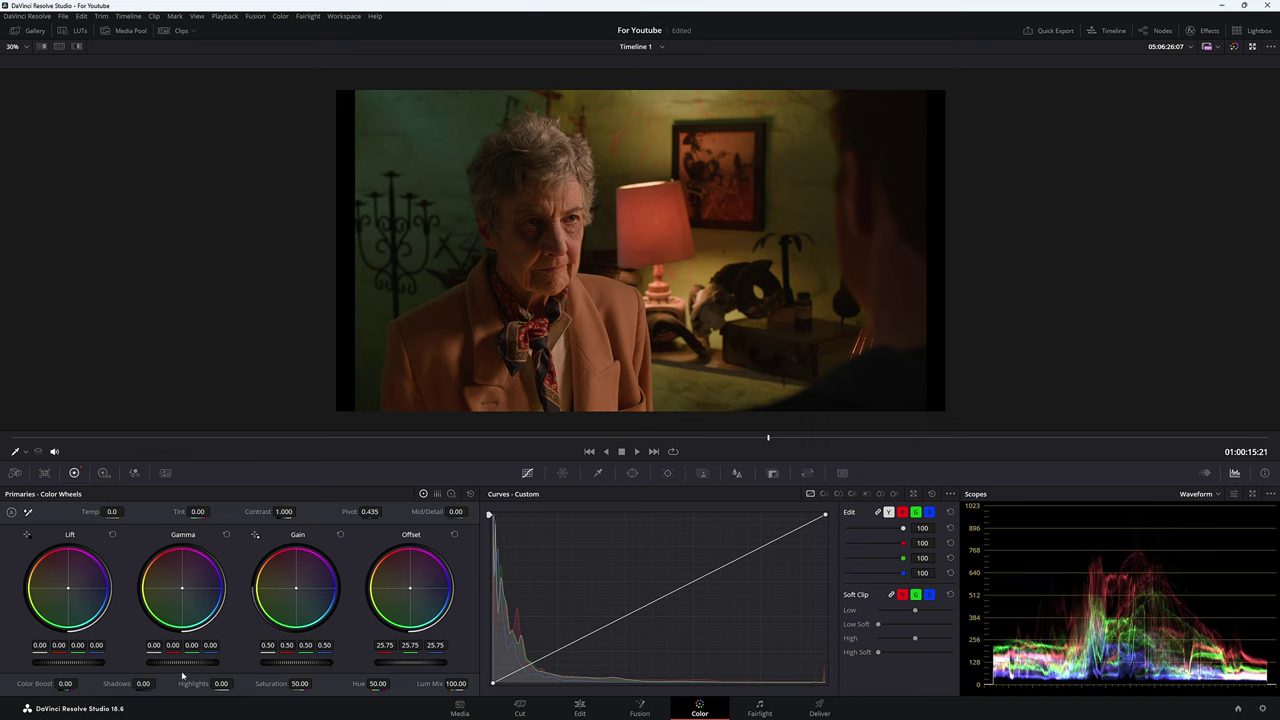
left_click_drag(184, 663, 186, 665)
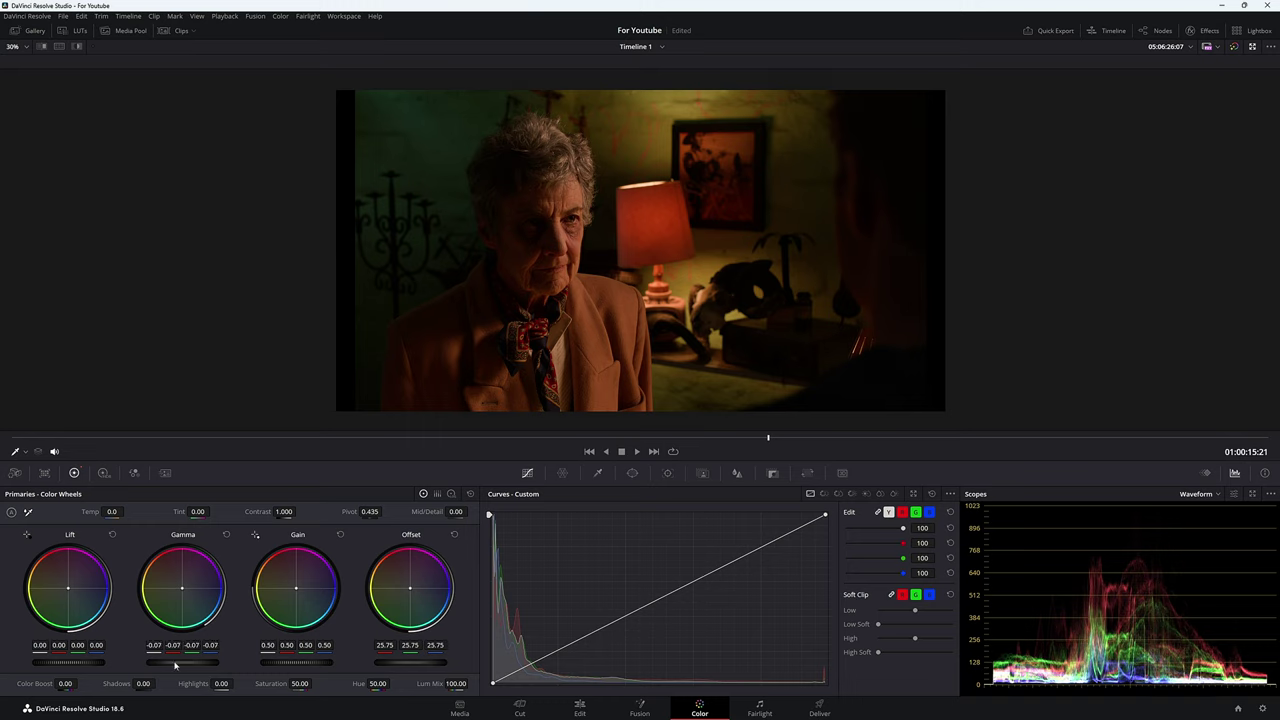
left_click_drag(417, 667, 426, 667)
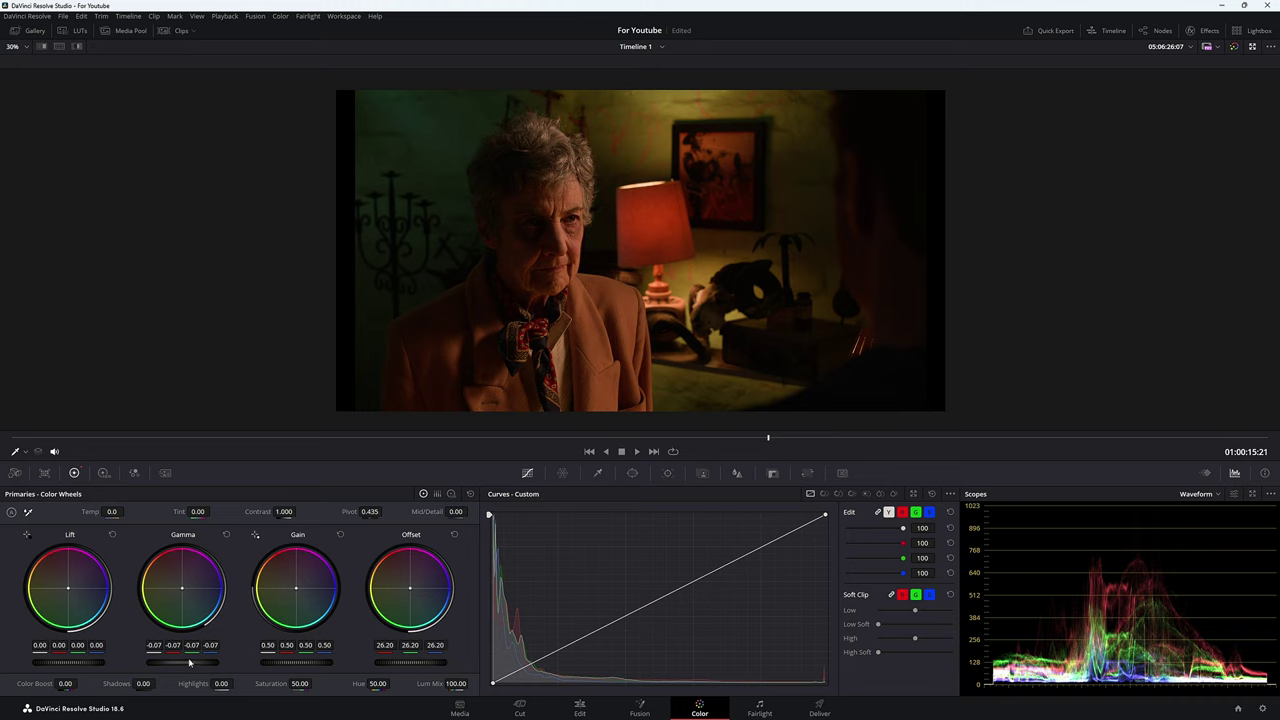
left_click_drag(191, 663, 189, 662)
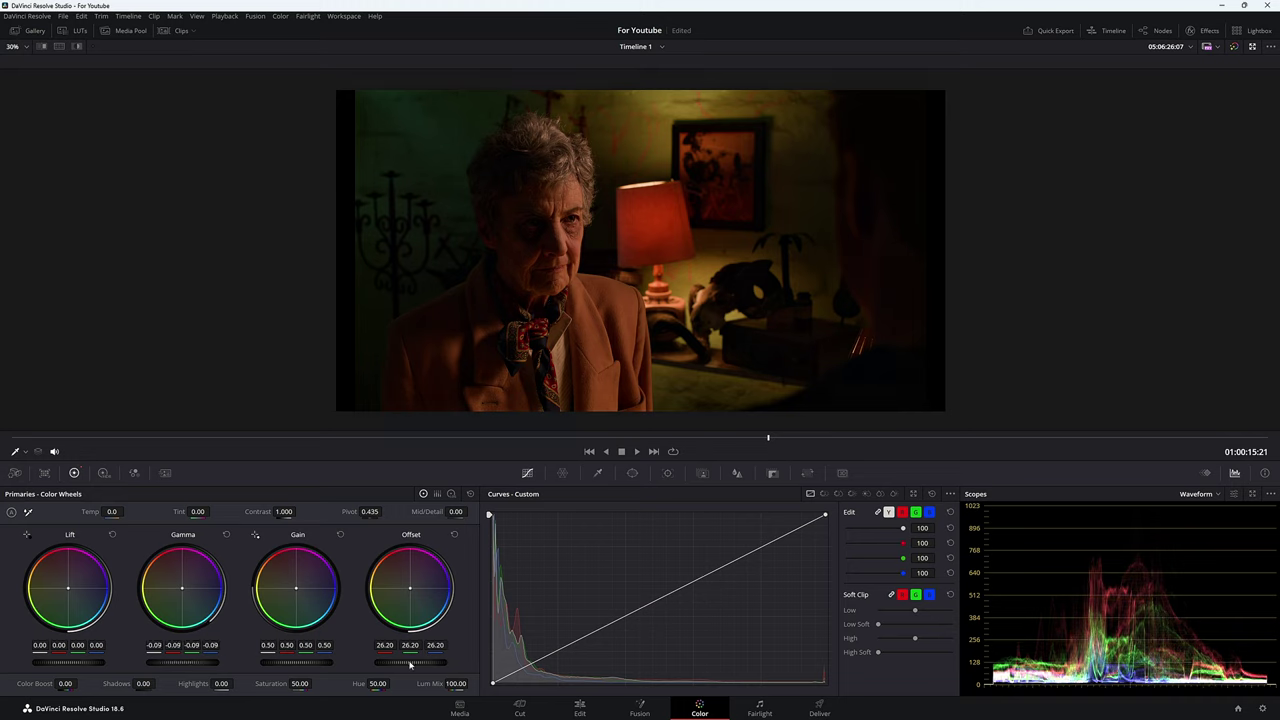
left_click_drag(410, 665, 433, 665)
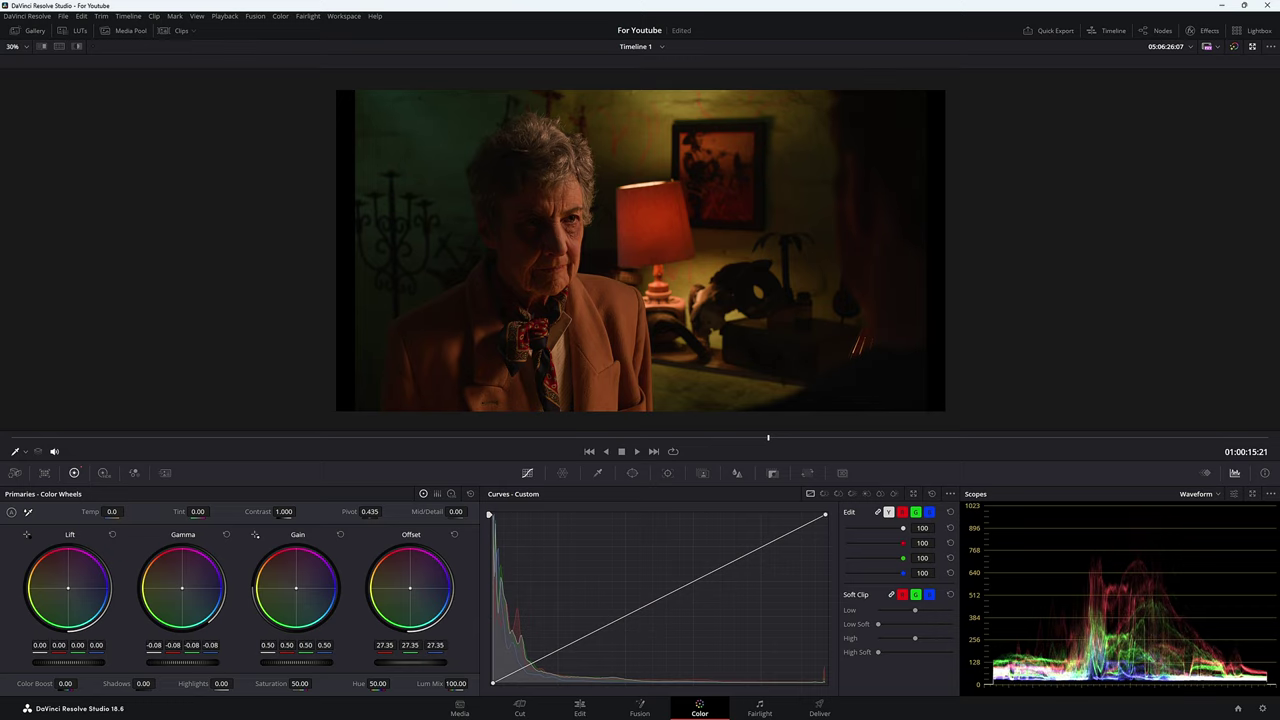
key("ctrl+f")
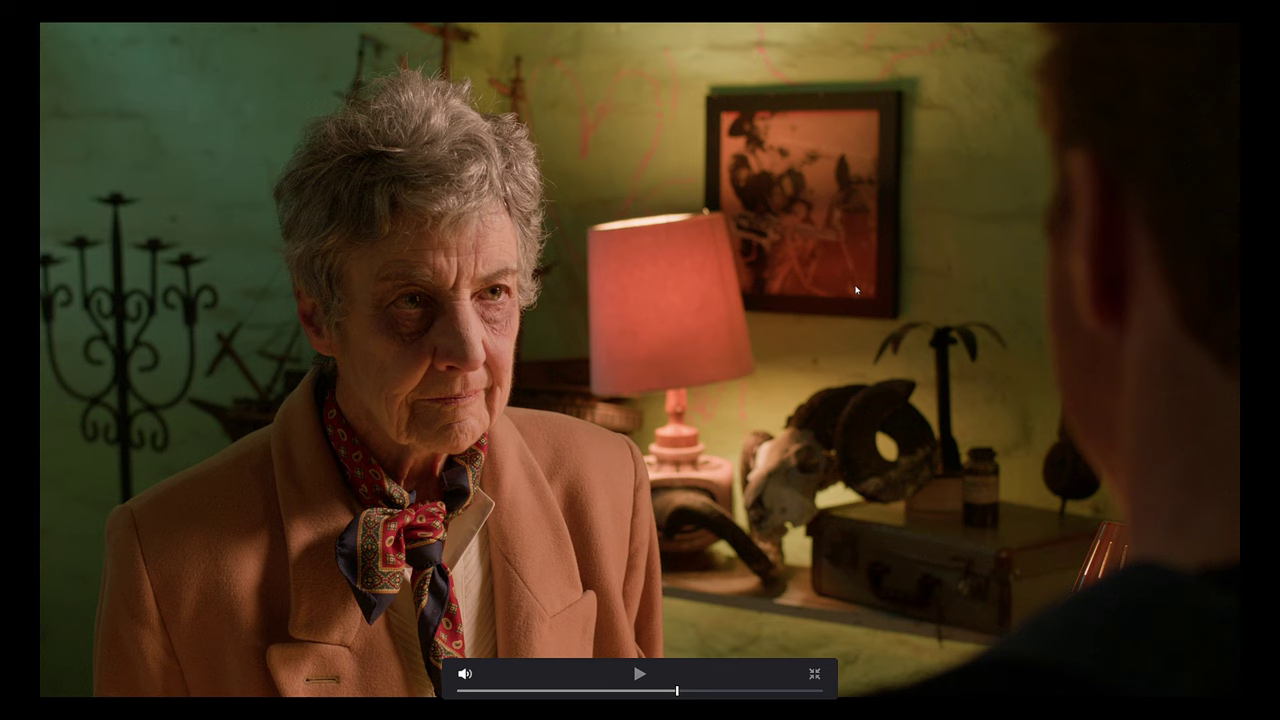
key("shift+d")
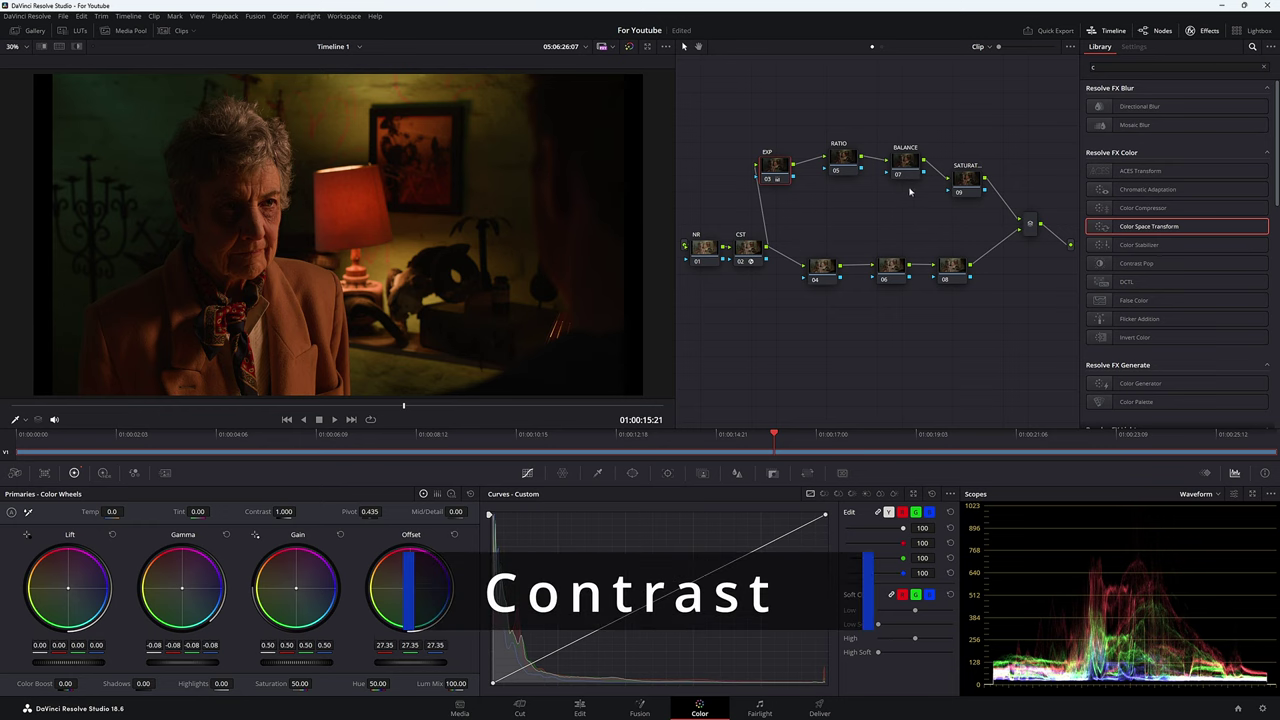
Apply a DCTL effect to the RATIO node and load KH Gray Card v1.0.1 in it
left_click_drag(843, 167, 835, 167)
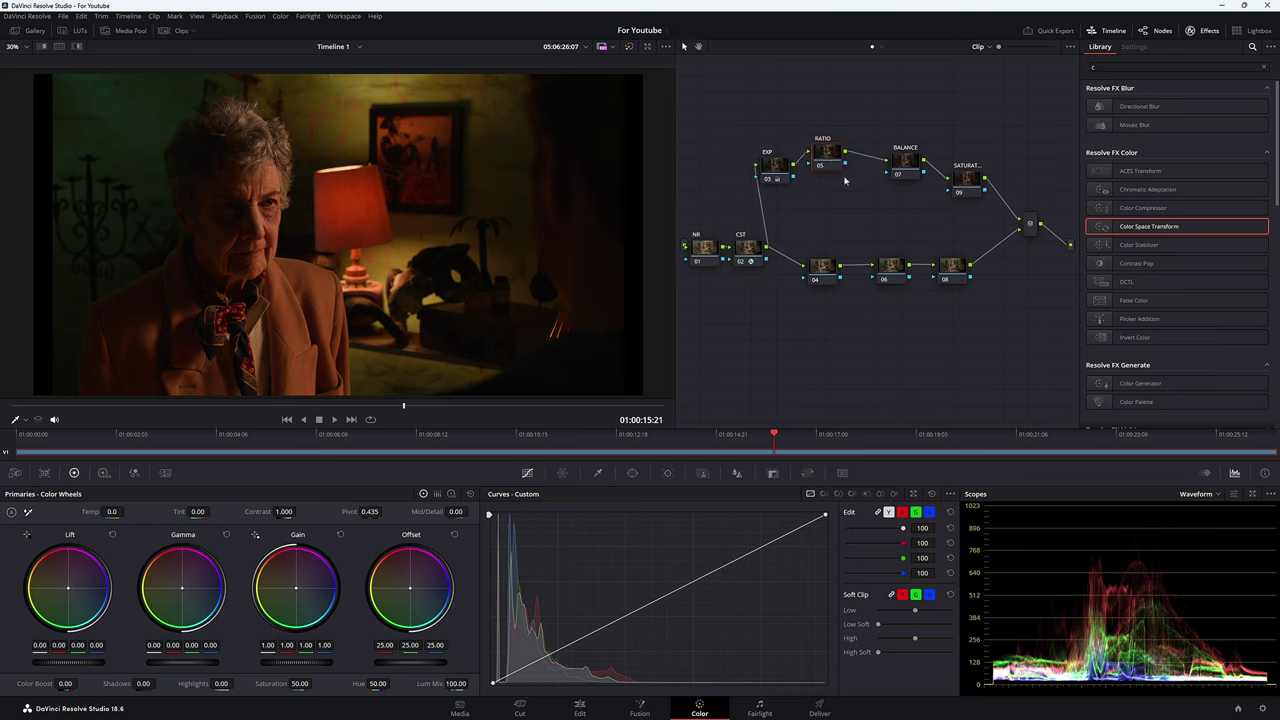
left_click_drag(828, 164, 832, 172)
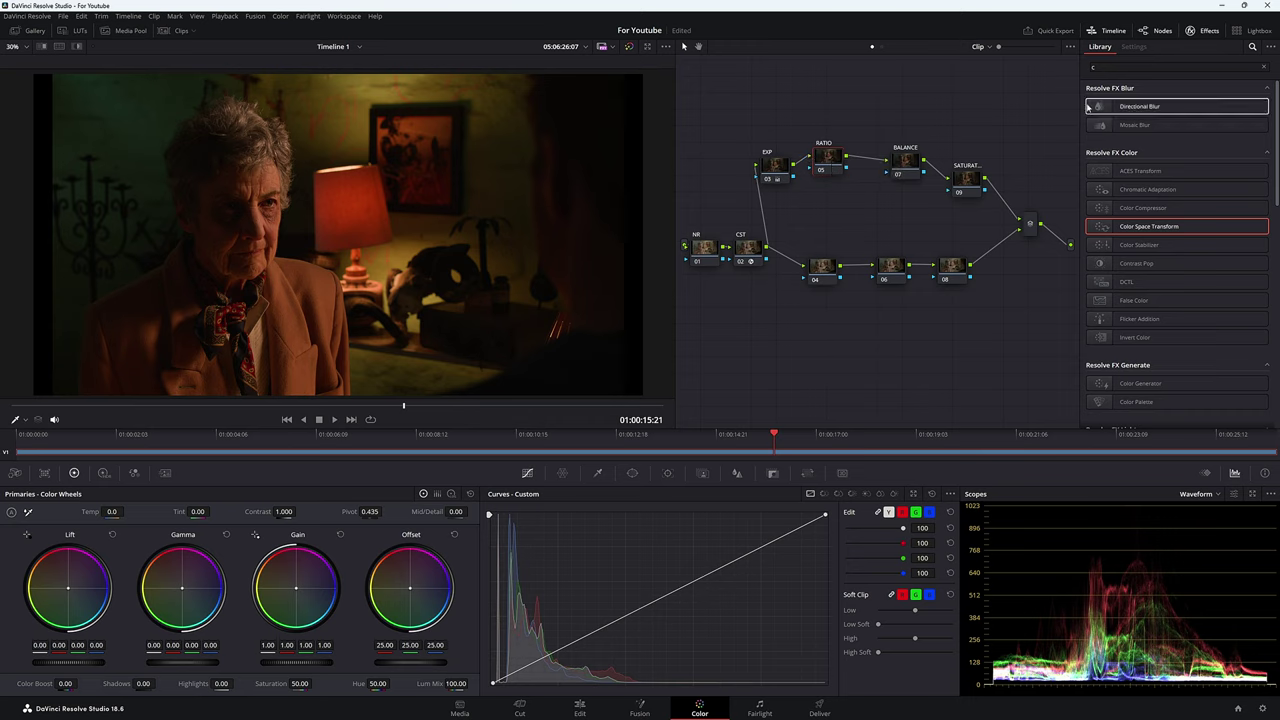
left_click(1106, 69)
type("dc")
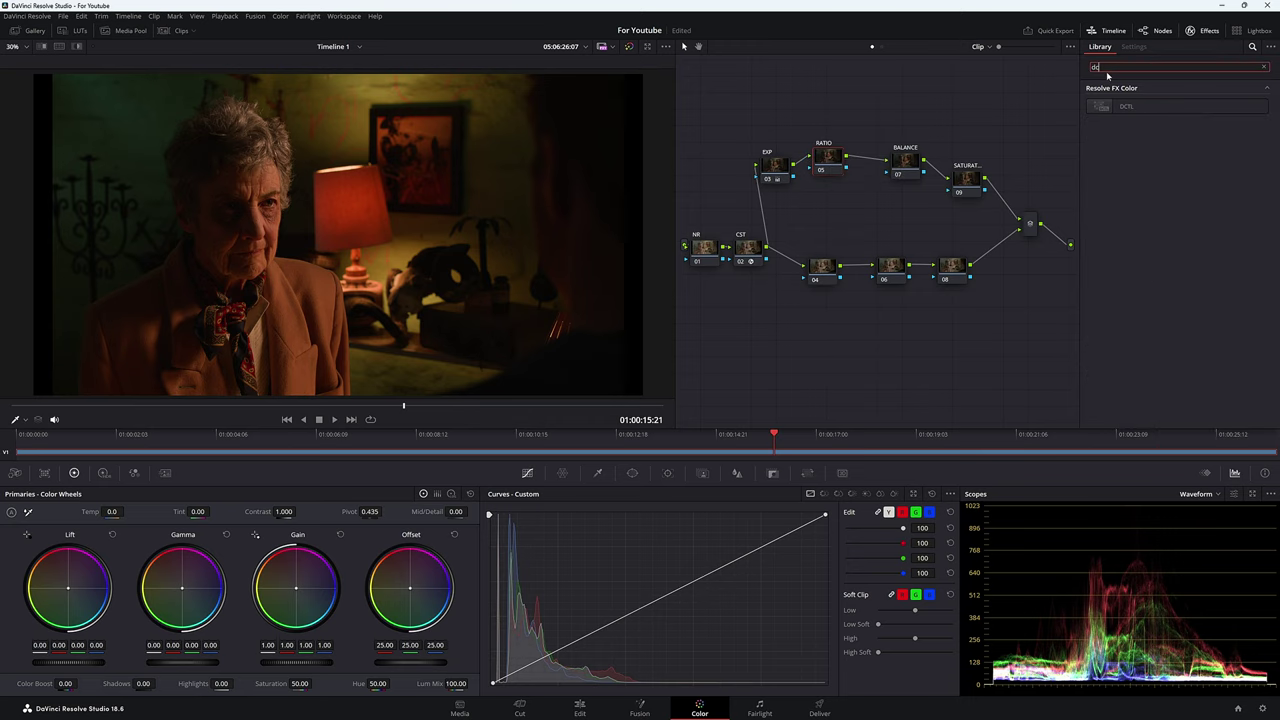
left_click_drag(1120, 106, 828, 162)
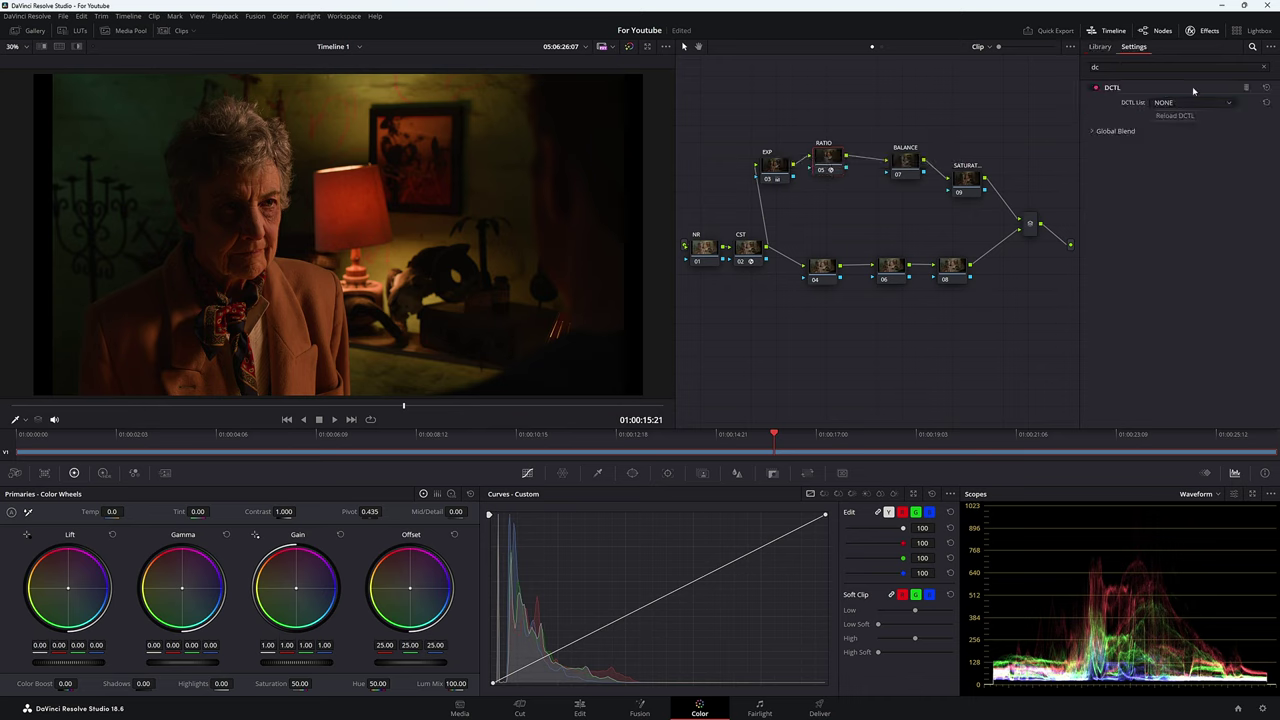
left_click(1176, 103)
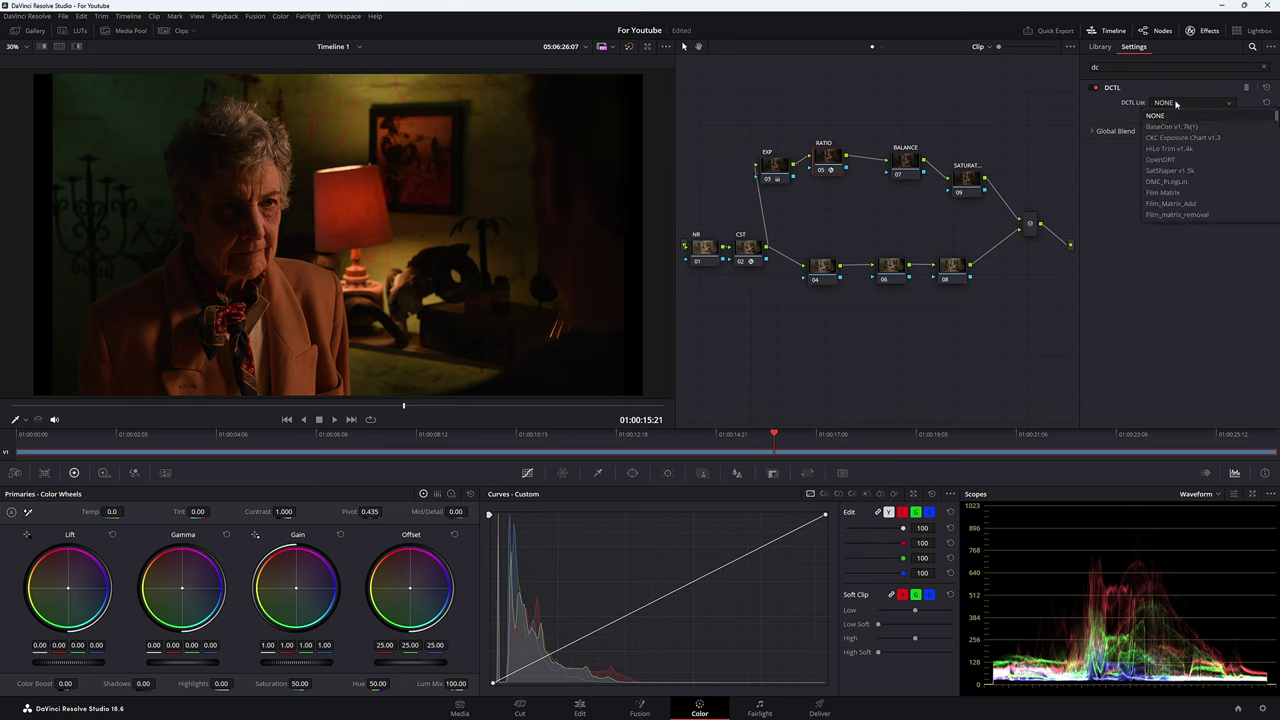
scroll(1180, 140, "down", 5)
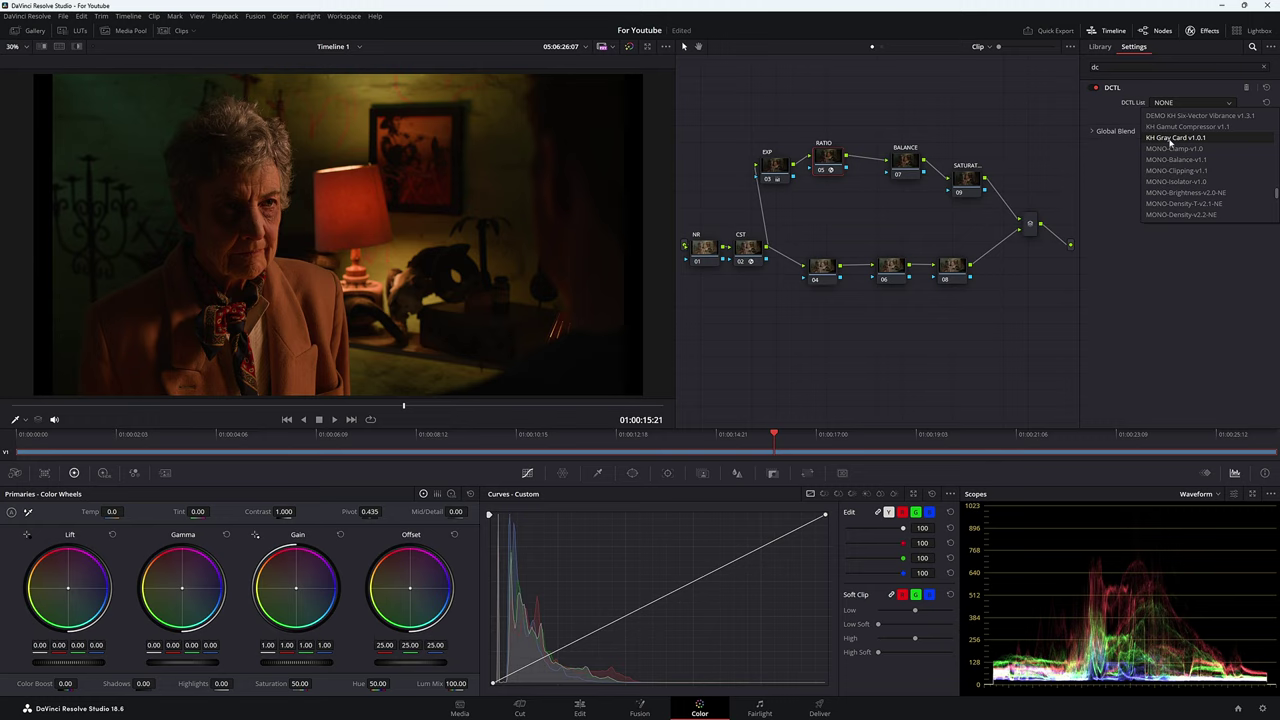
left_click(1176, 137)
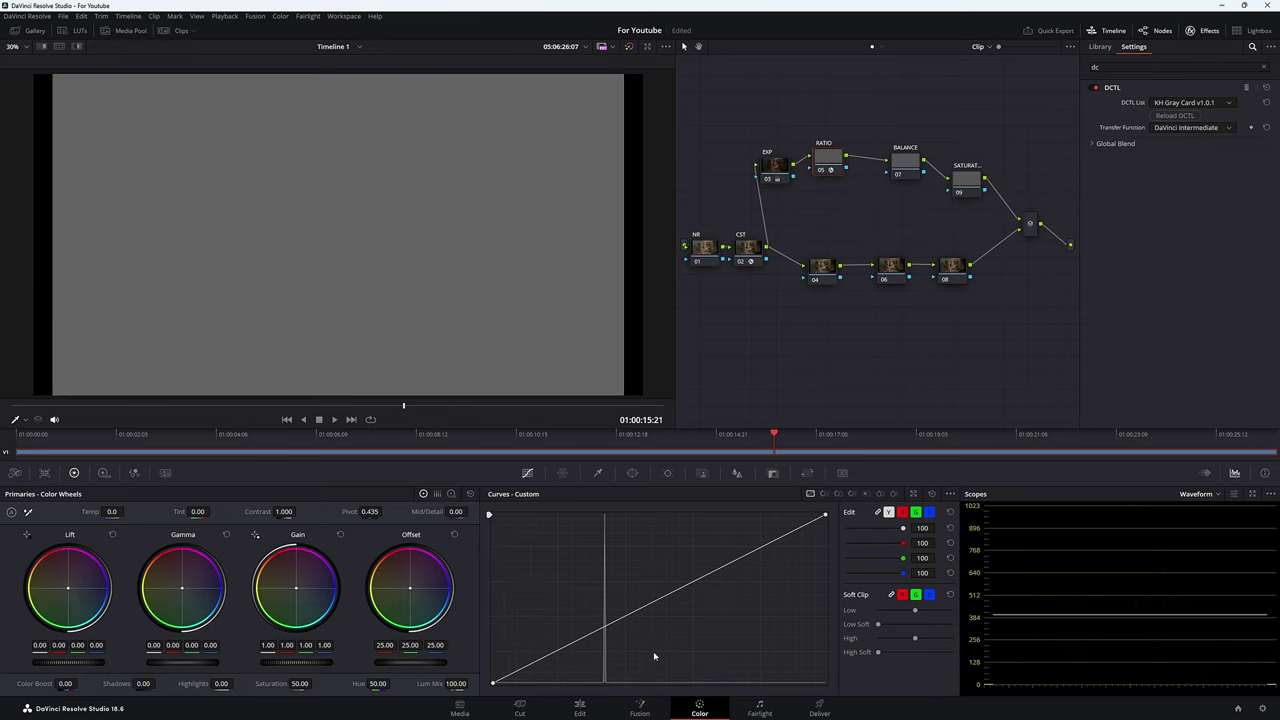
Expand the custom curves into a large floating window and move it clear of the node graph and DCTL settings
left_click(913, 494)
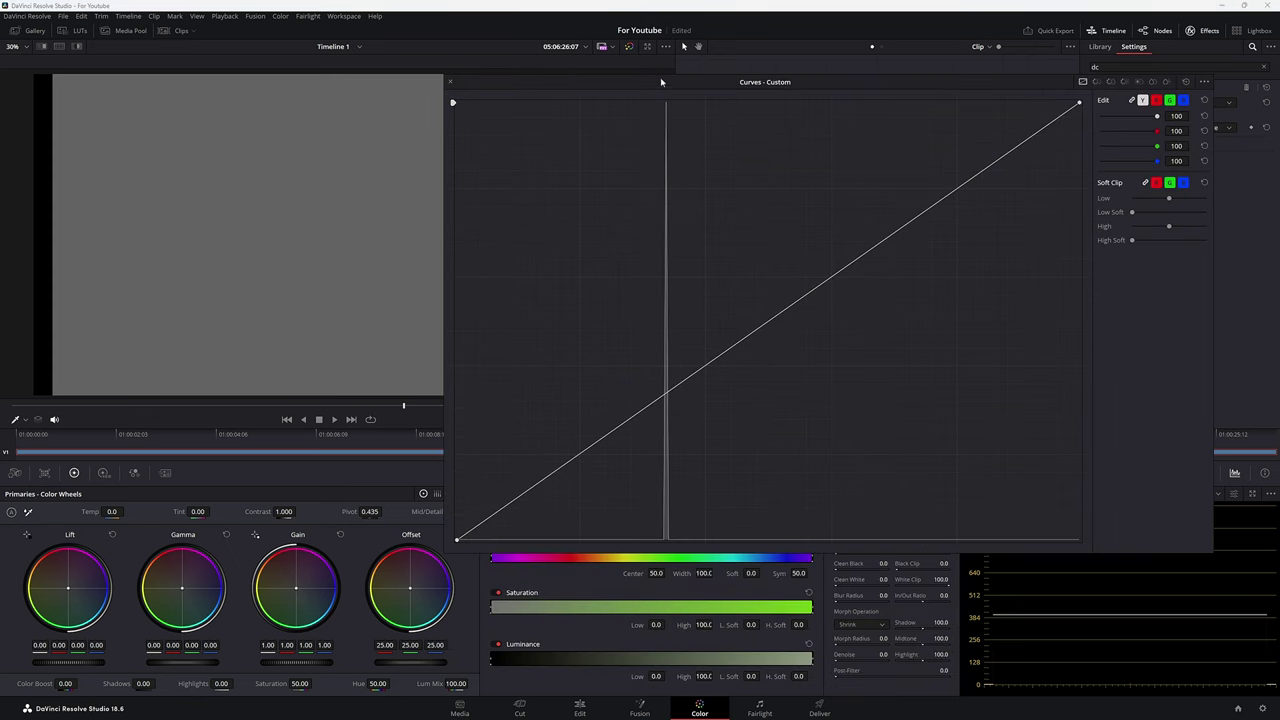
left_click_drag(660, 78, 442, 75)
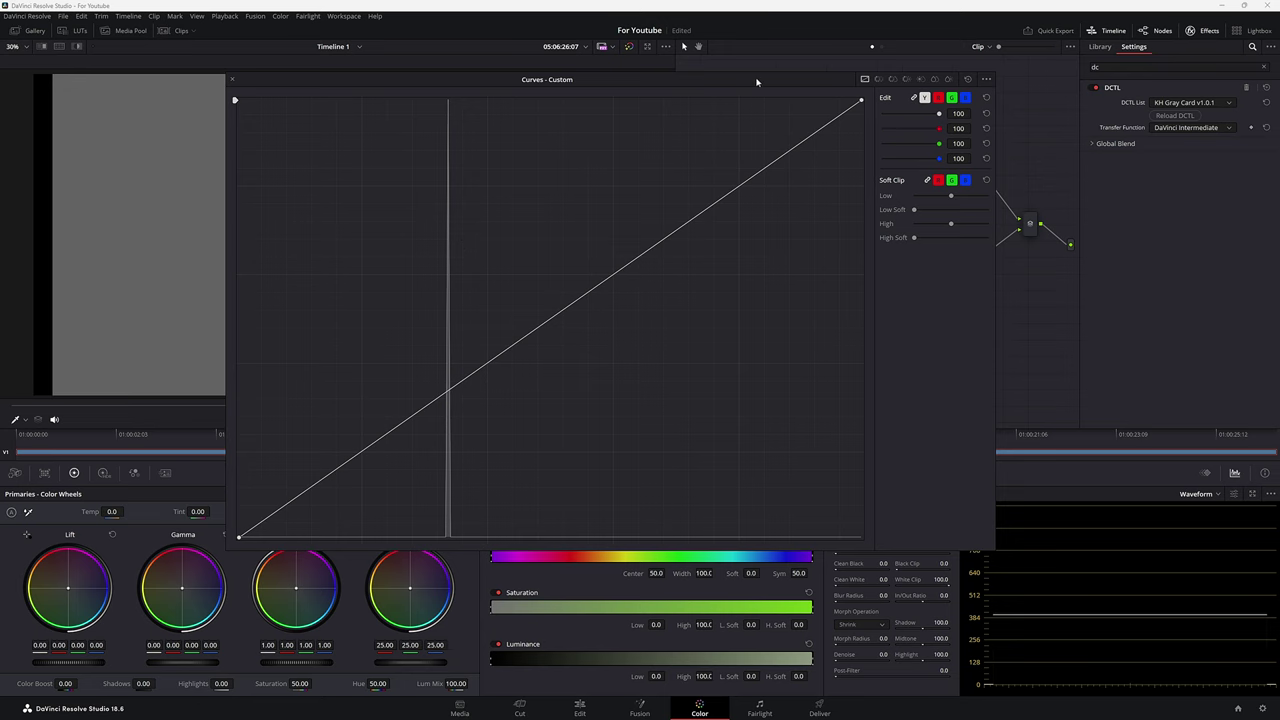
left_click_drag(757, 82, 503, 226)
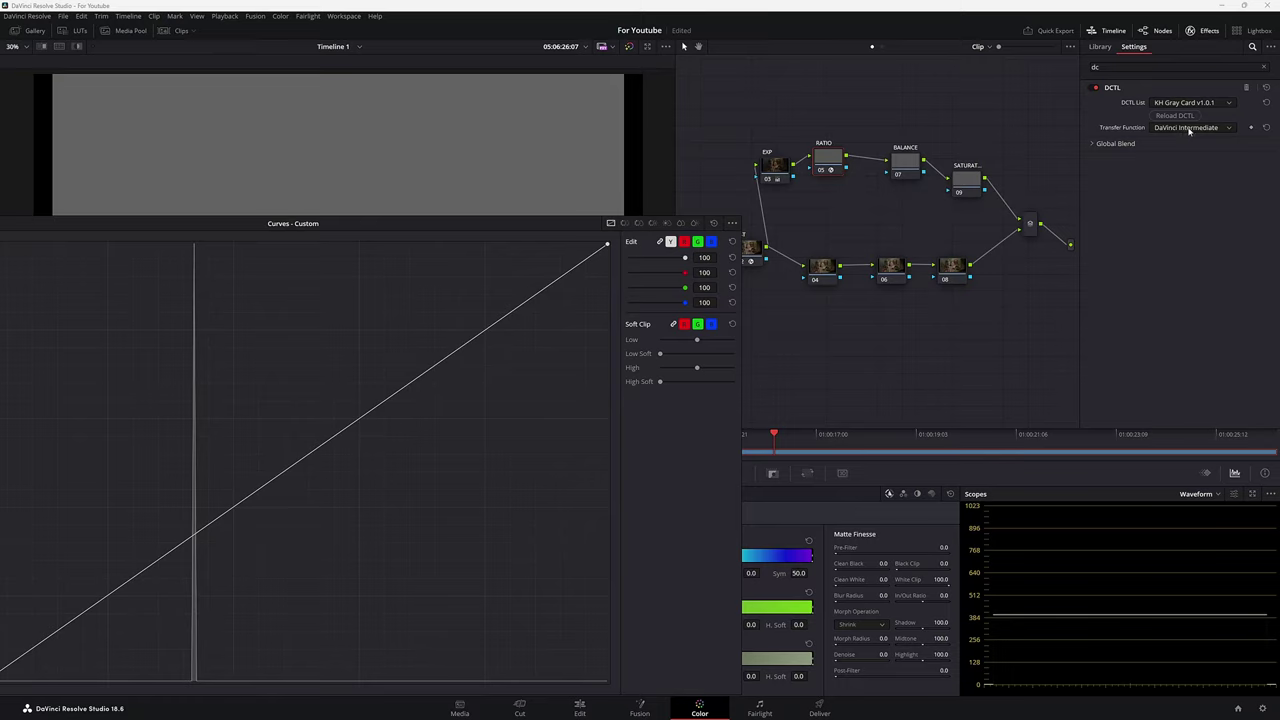
Review the transfer functions available for the gray card DCTL
left_click(1189, 128)
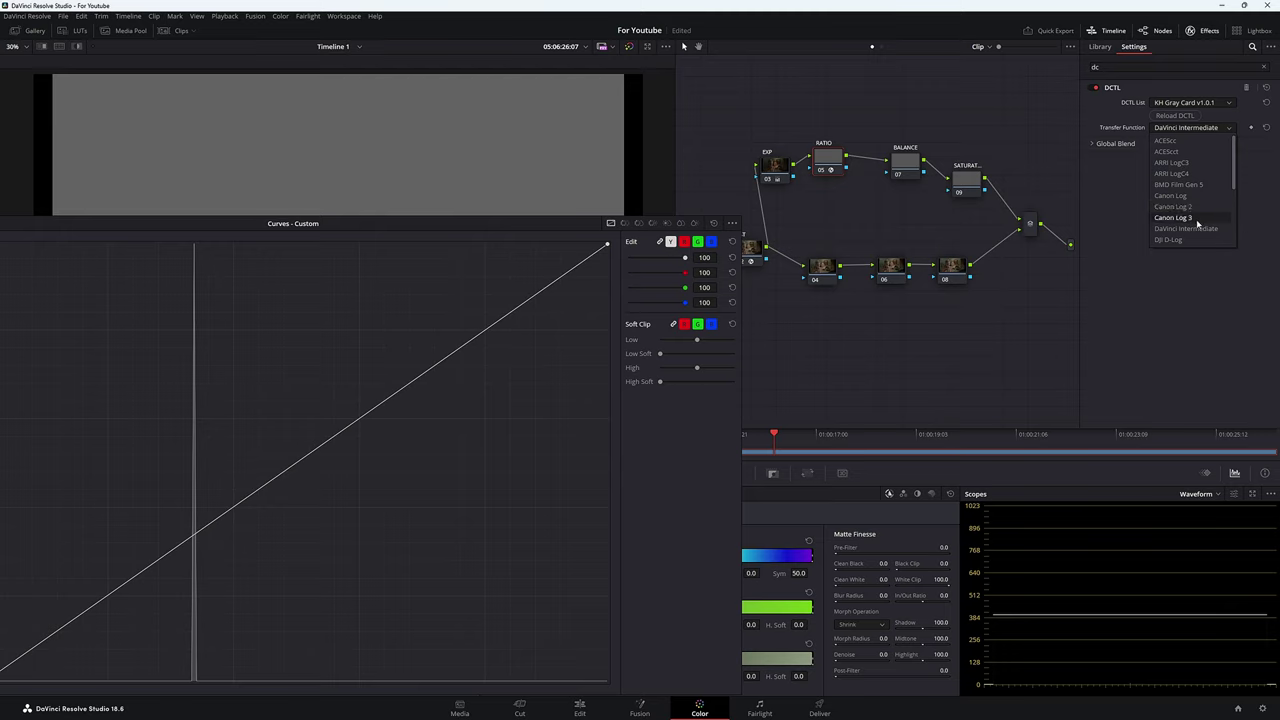
scroll(1192, 200, "down", 1)
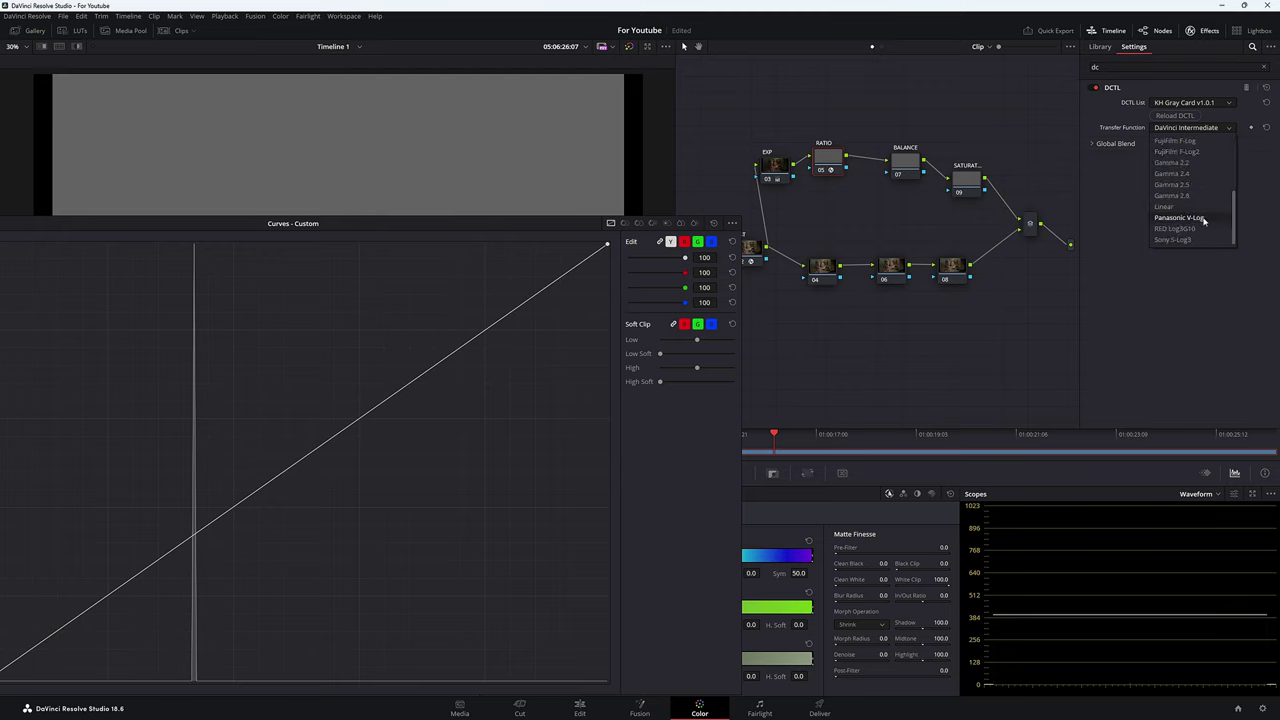
scroll(1194, 190, "up", 2)
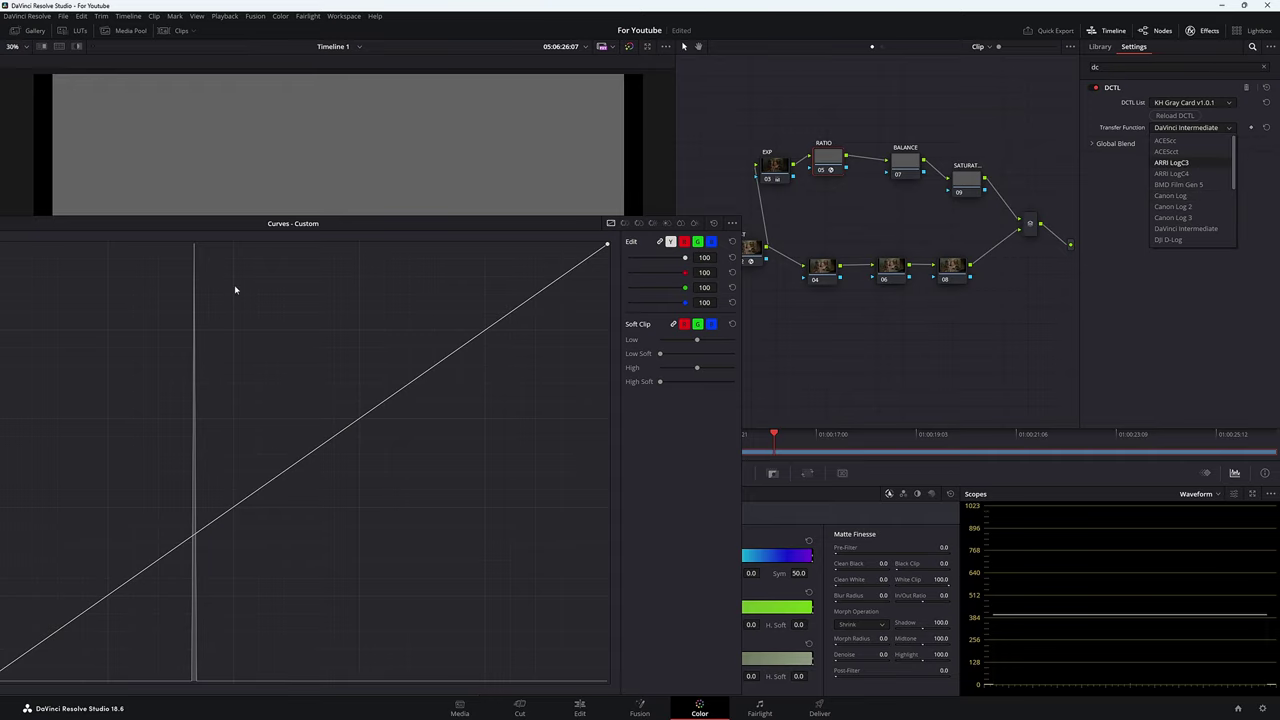
Add an anchor to the RATIO node's custom curve at the middle-gray line plus one on either side, and close the enlarged curves
left_click_drag(266, 229, 614, 123)
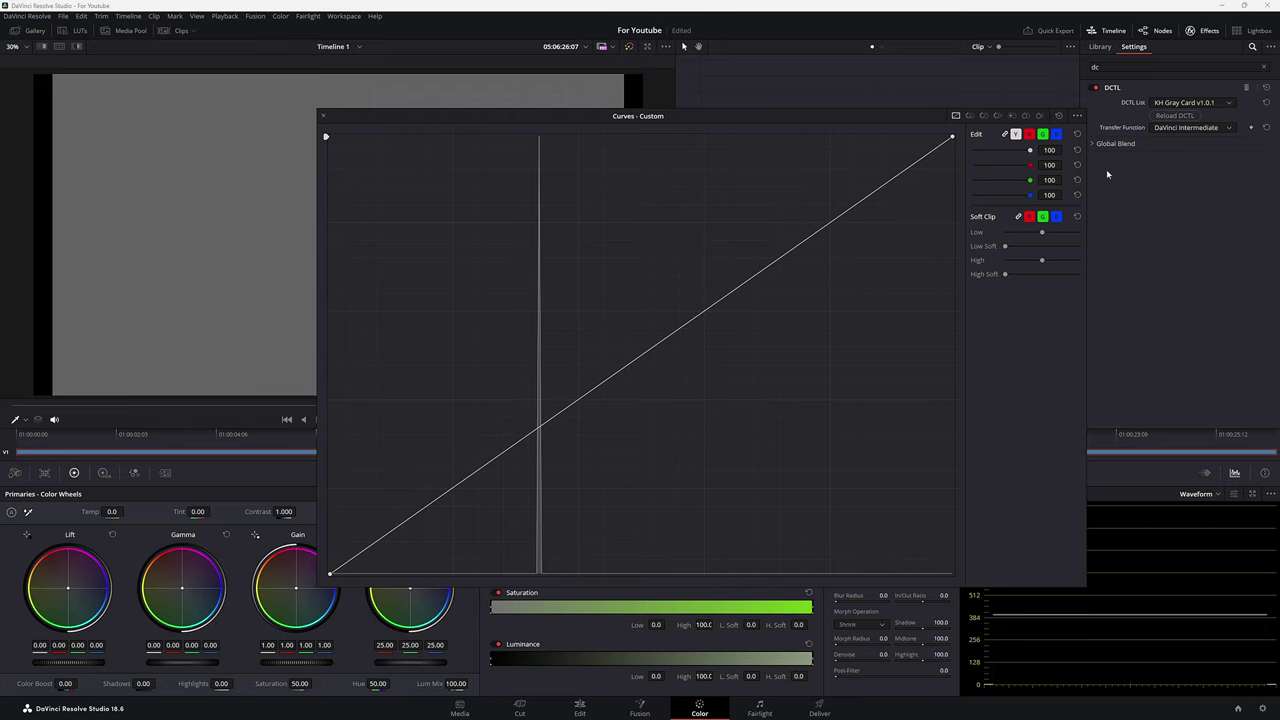
left_click(540, 430)
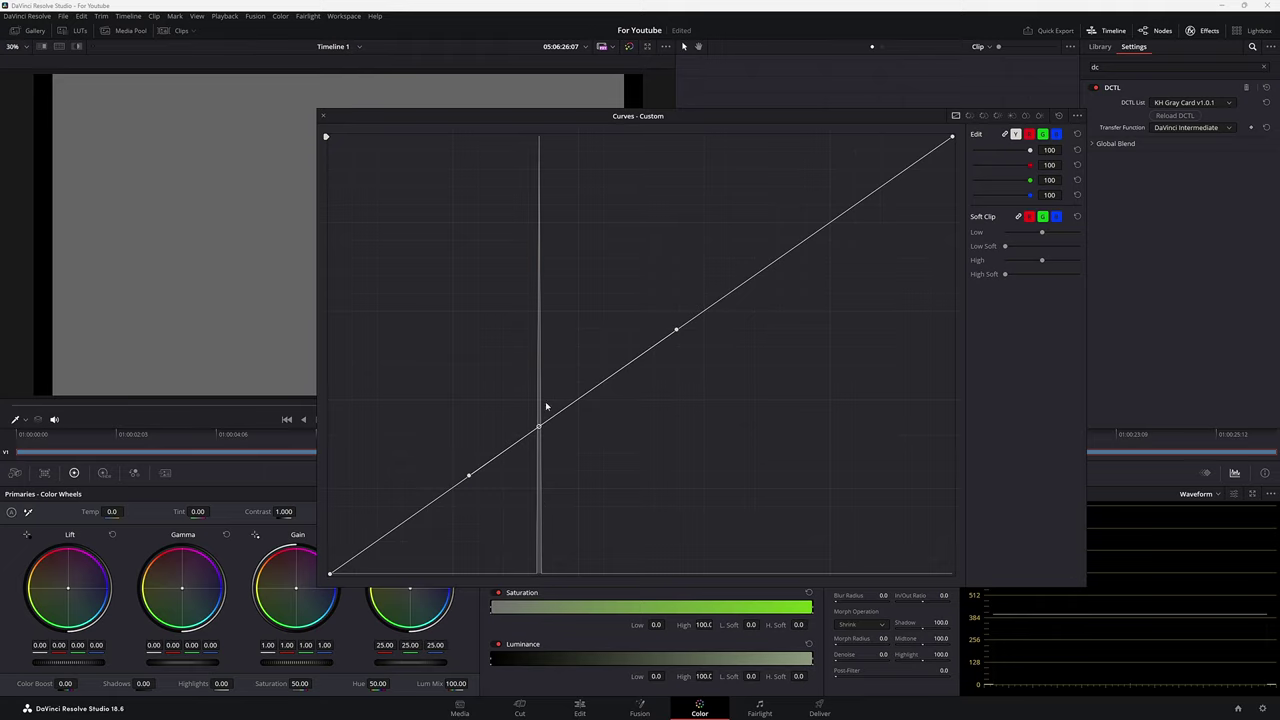
left_click(324, 117)
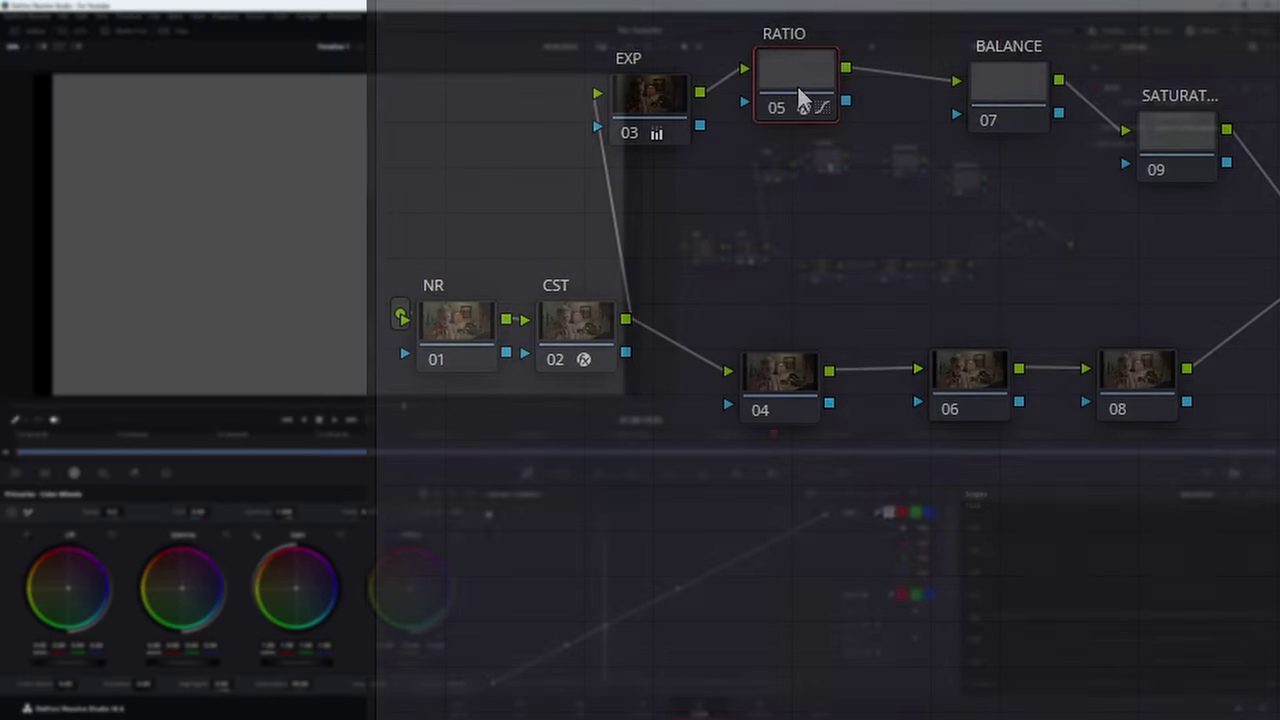
Remove the gray card DCTL plugin from the RATIO node and keep the node selected
right_click(828, 161)
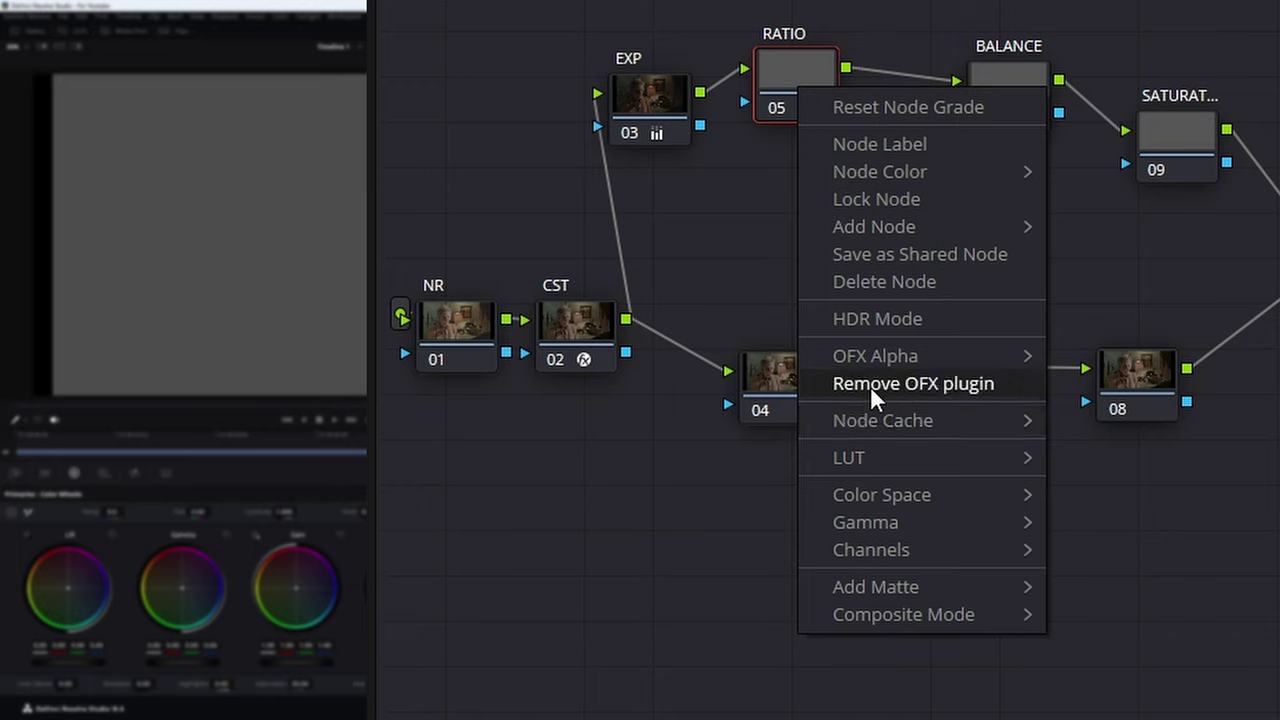
left_click(974, 385)
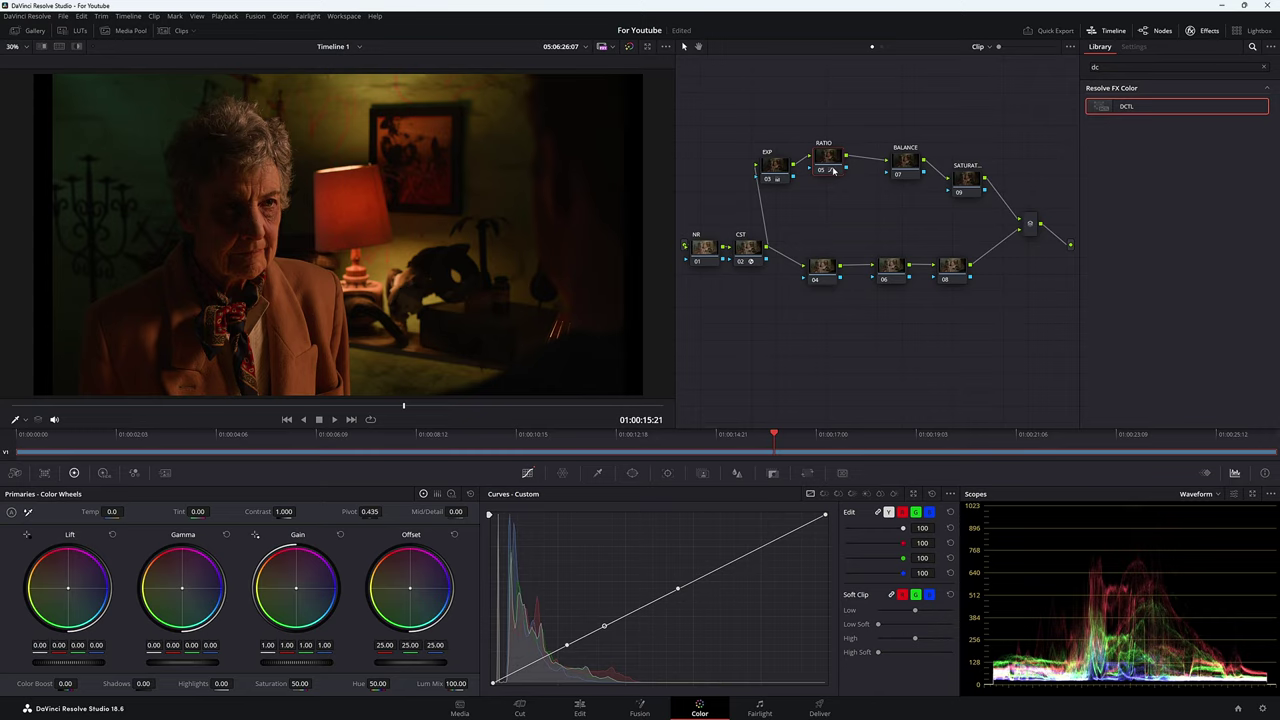
left_click_drag(832, 170, 835, 182)
Enlarge the viewer, expand the custom curves into a floating window, and check that Editable Splines is enabled
key("alt+f")
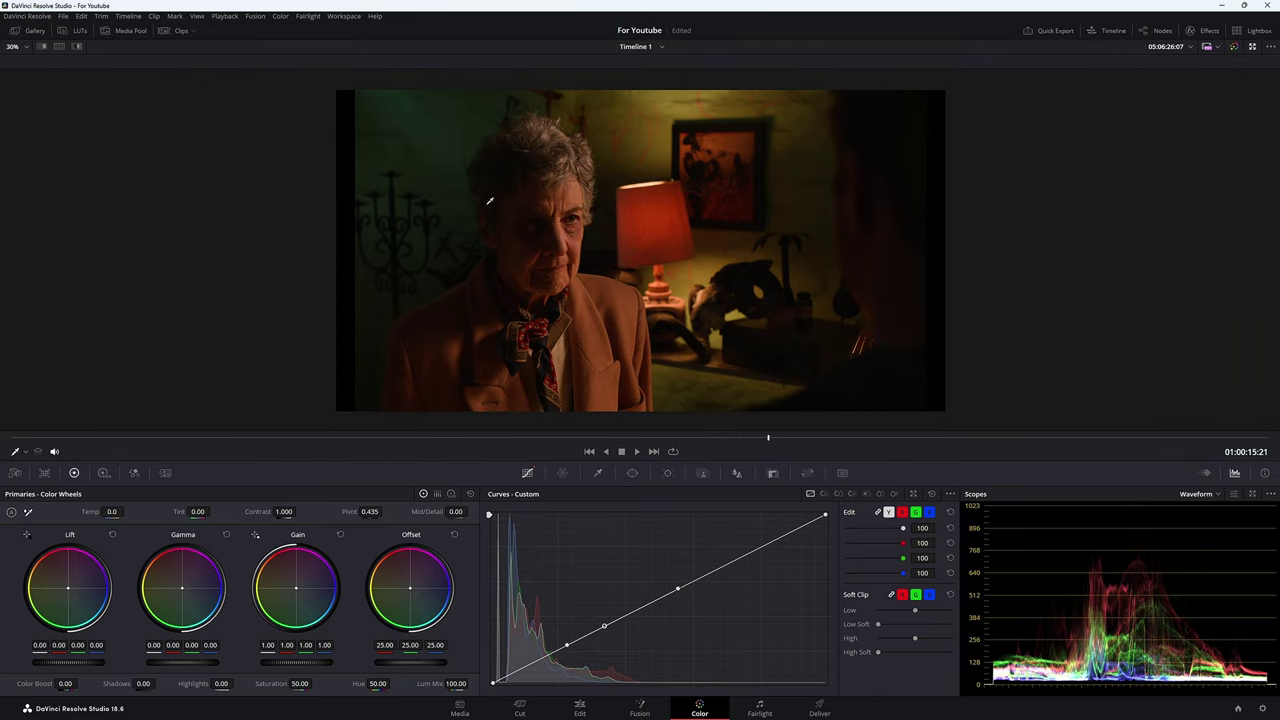
left_click(916, 495)
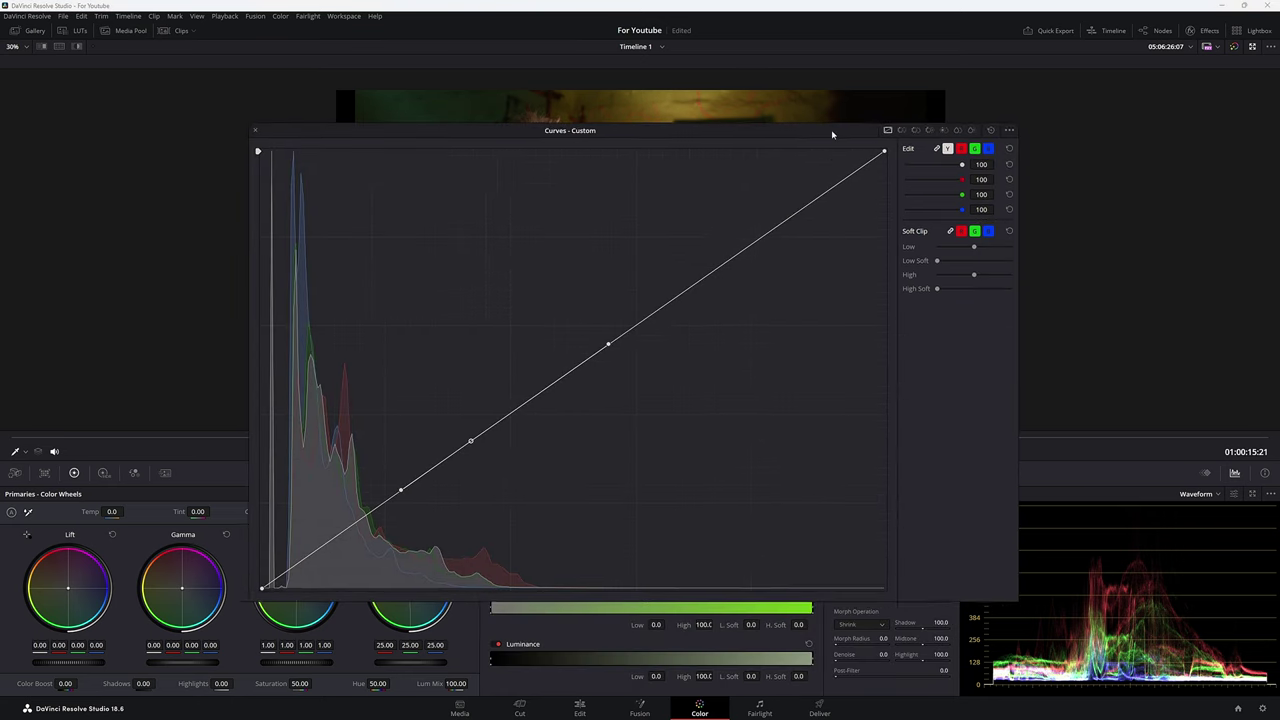
left_click_drag(832, 133, 806, 135)
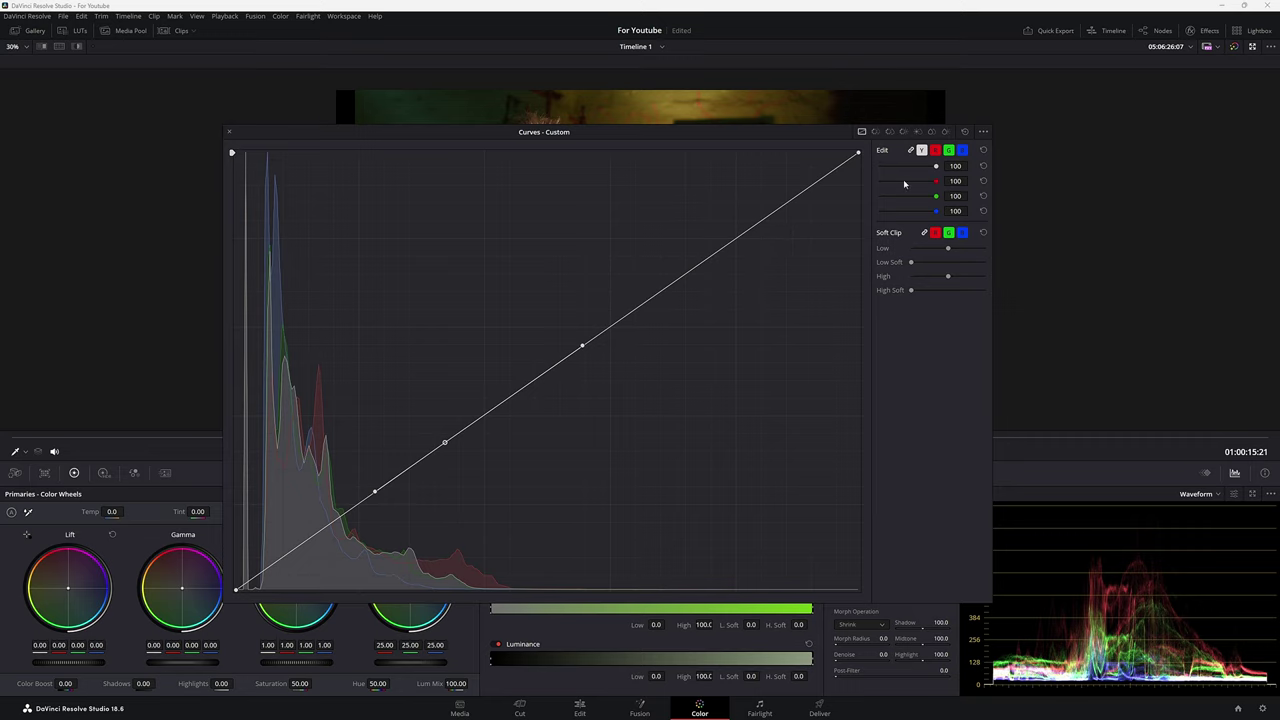
left_click(984, 132)
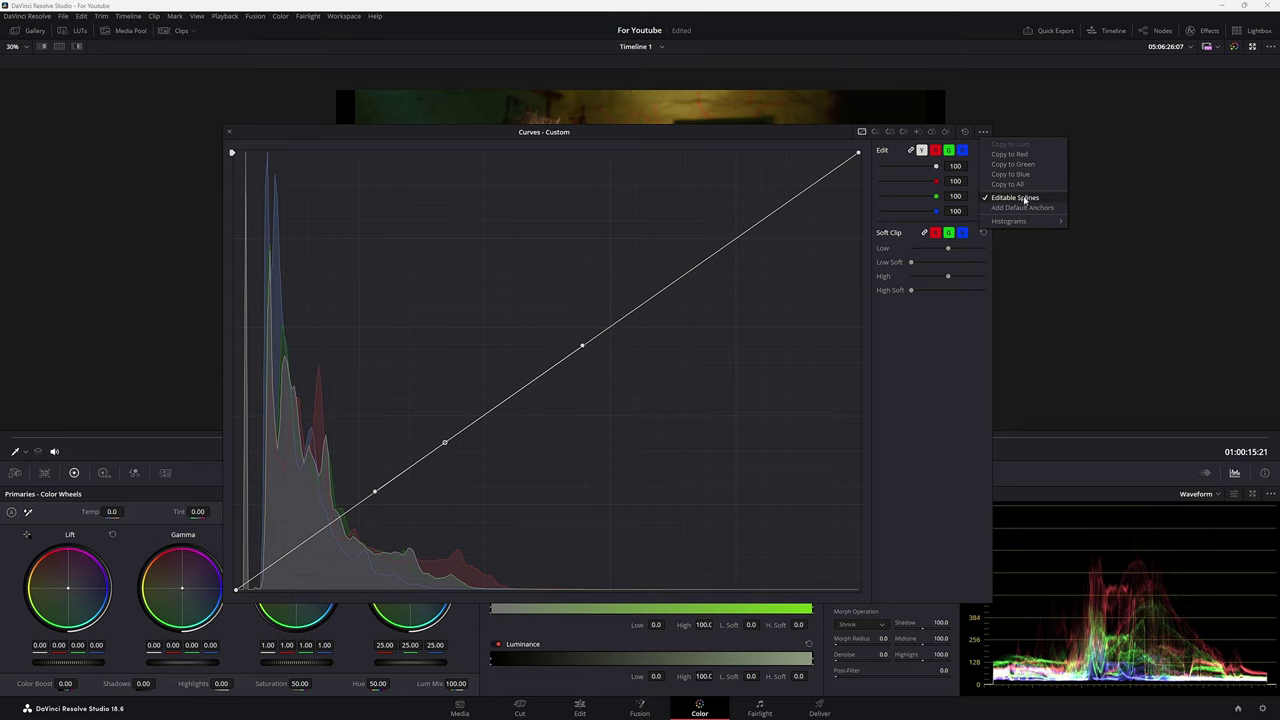
left_click(734, 134)
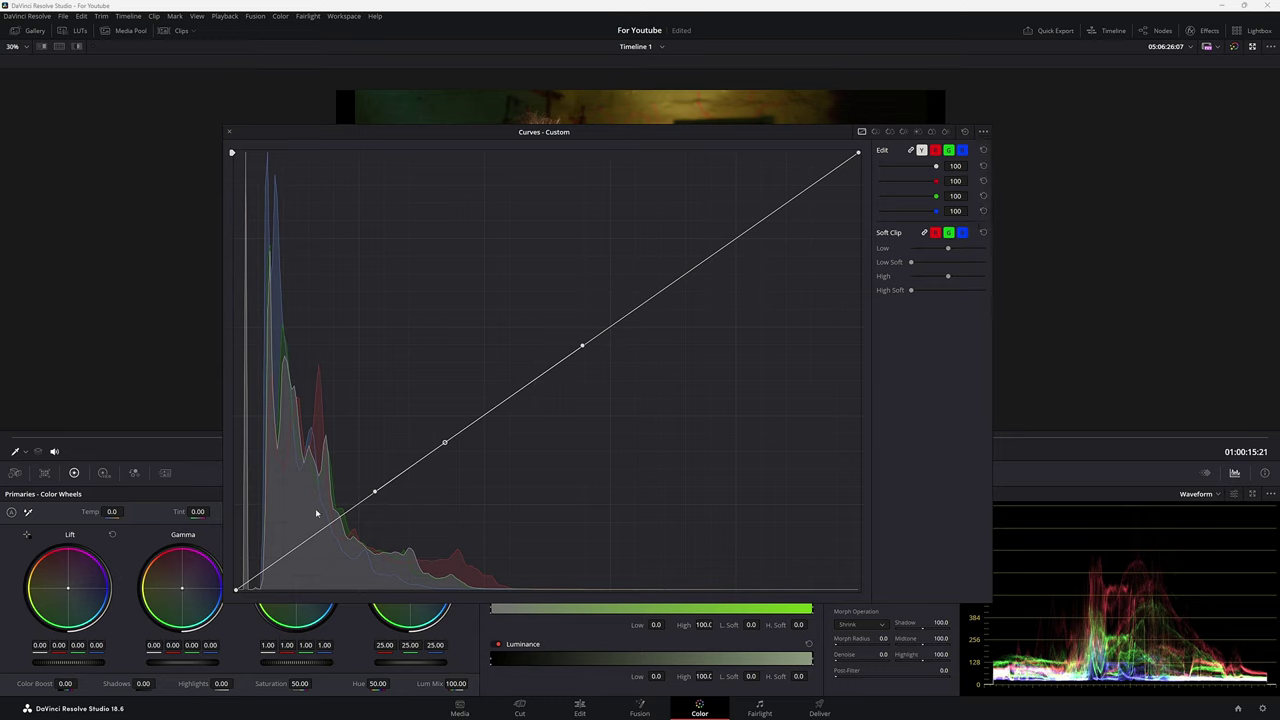
Undo the extra curve anchors on either side of middle gray and move the curves window off the woman's face
key("ctrl+z")
key("ctrl+z")
key("ctrl+z")
left_click_drag(372, 132, 763, 93)
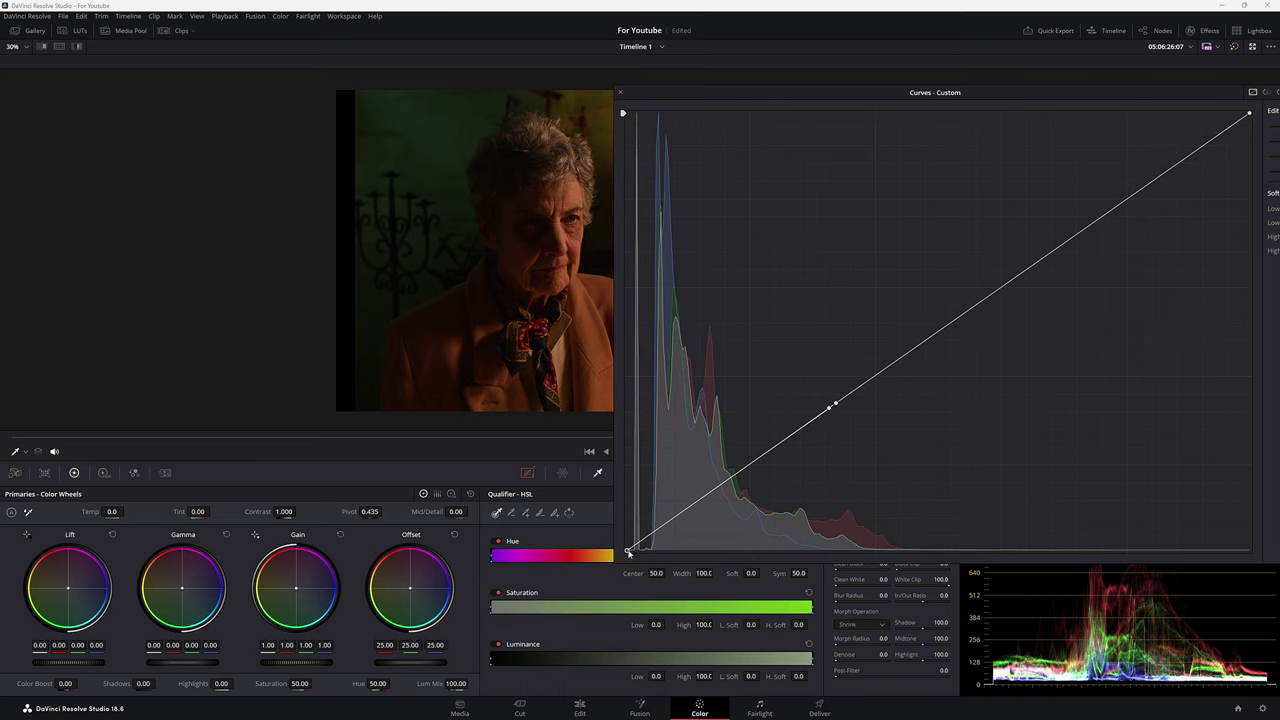
Try pulling the custom curve steeply upward just above the middle-gray anchor, check the picture, and undo it
left_click_drag(627, 549, 613, 515)
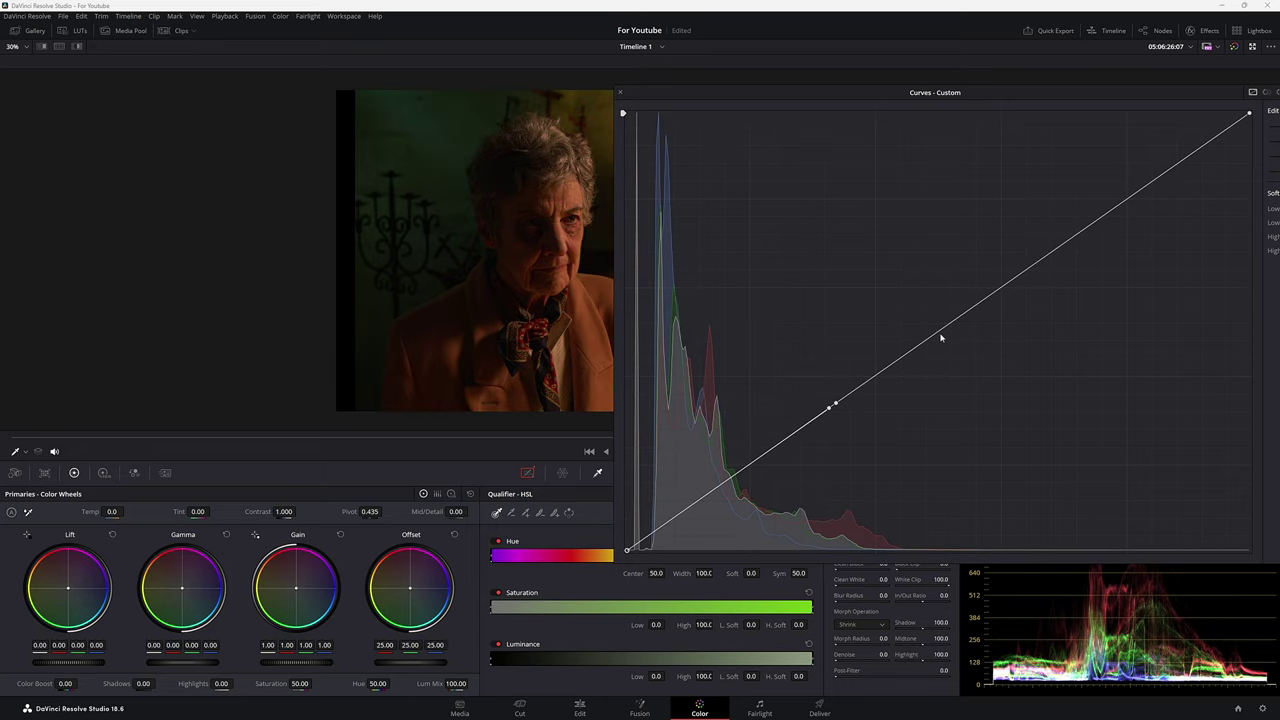
left_click_drag(888, 362, 880, 272)
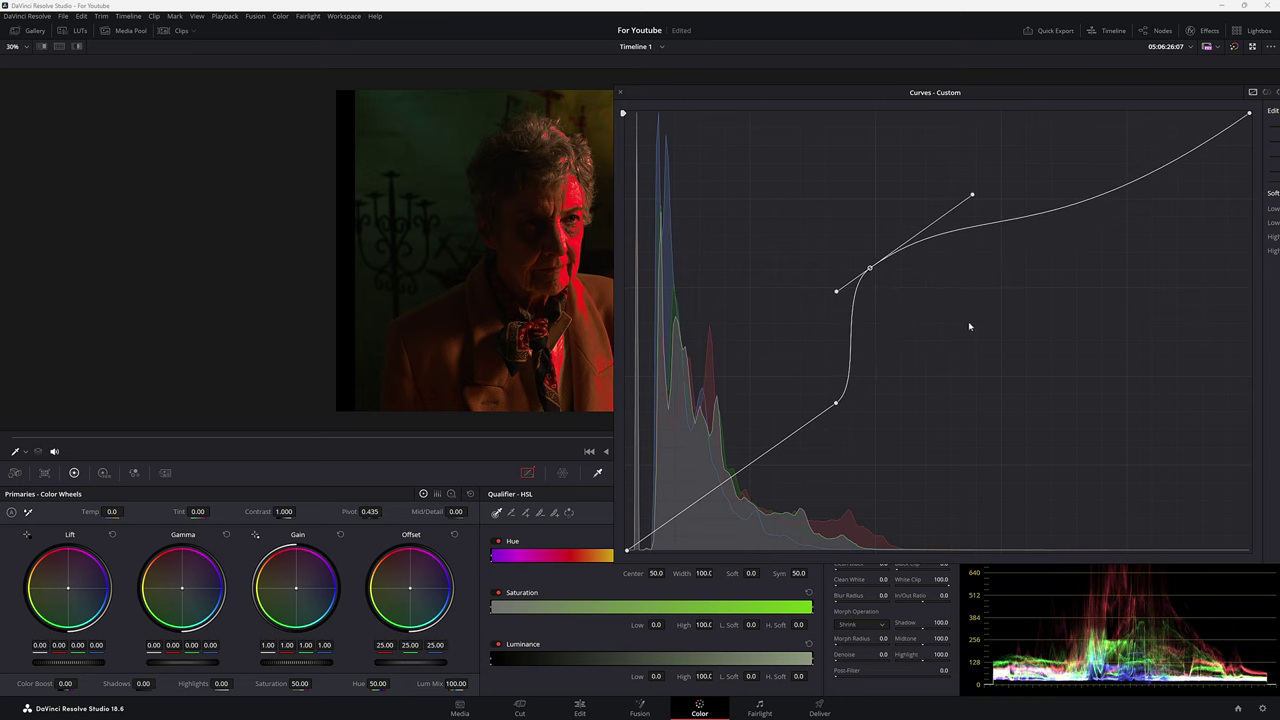
left_click_drag(678, 96, 810, 89)
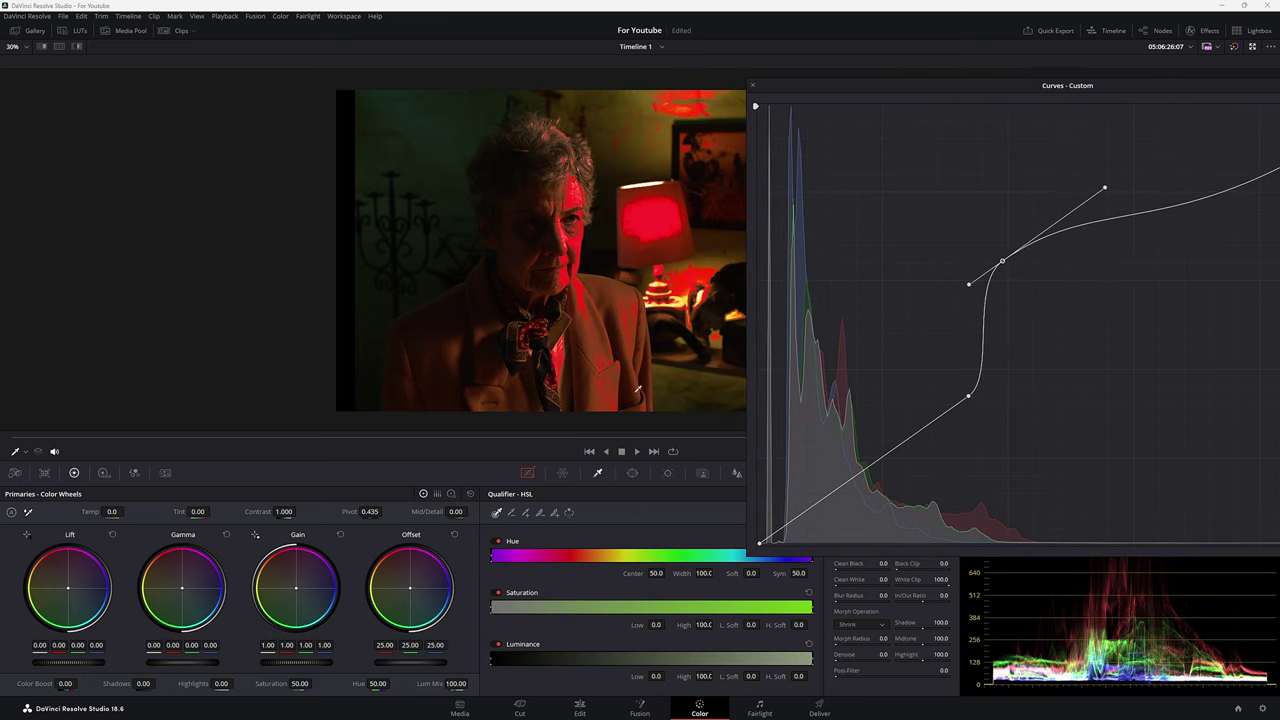
key("ctrl+z")
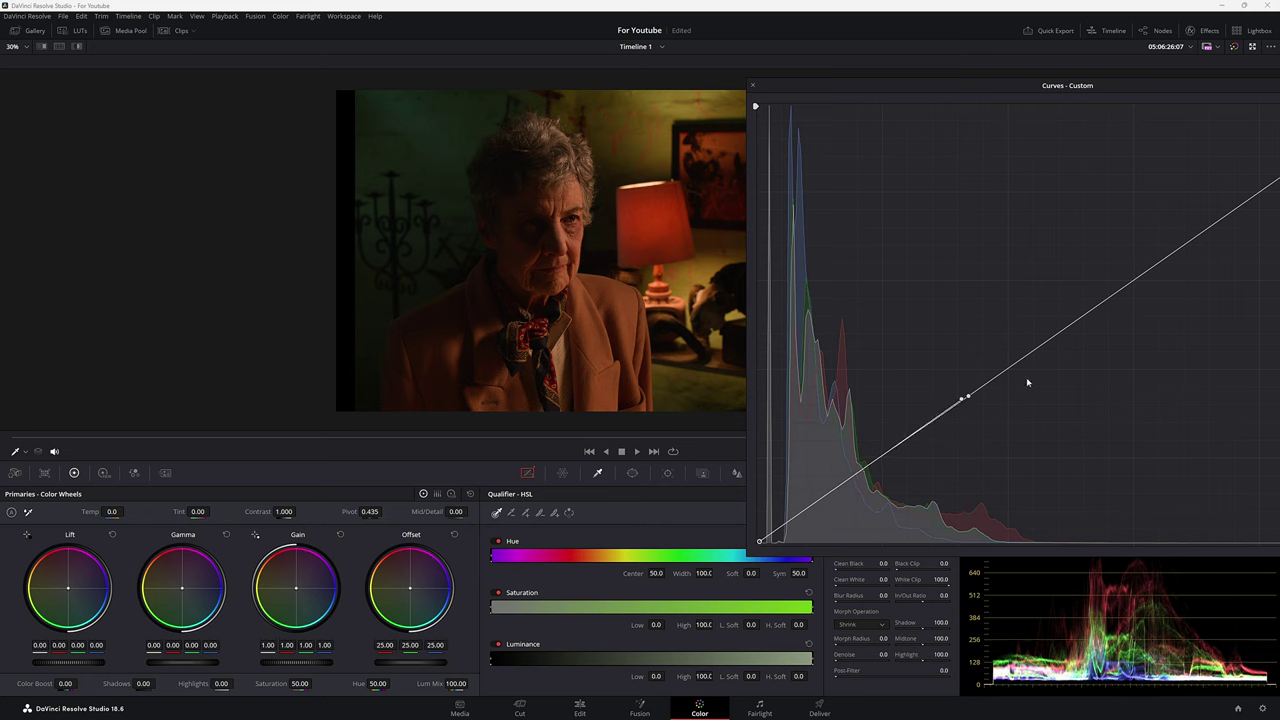
Pull the black point's spline handle below the diagonal to deepen the shadows under the middle-gray anchor
left_click_drag(963, 399, 892, 462)
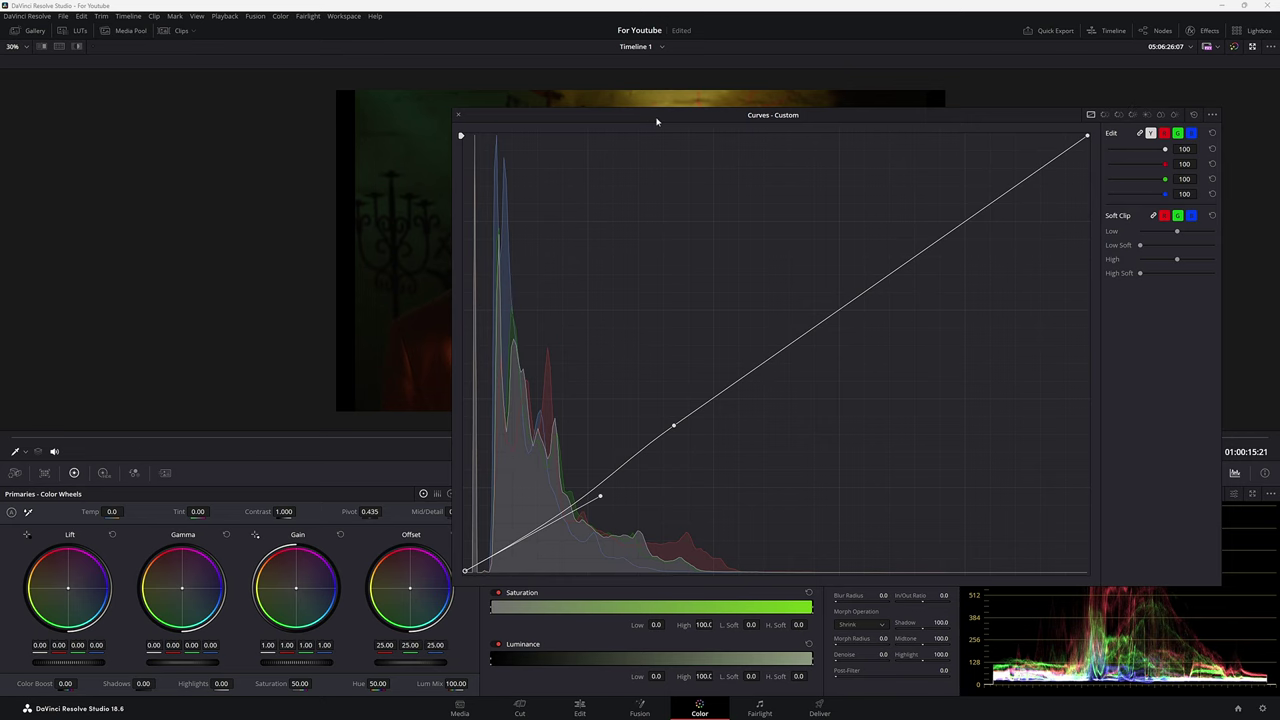
left_click_drag(657, 121, 847, 101)
left_click_drag(780, 486, 798, 493)
left_click_drag(738, 103, 256, 161)
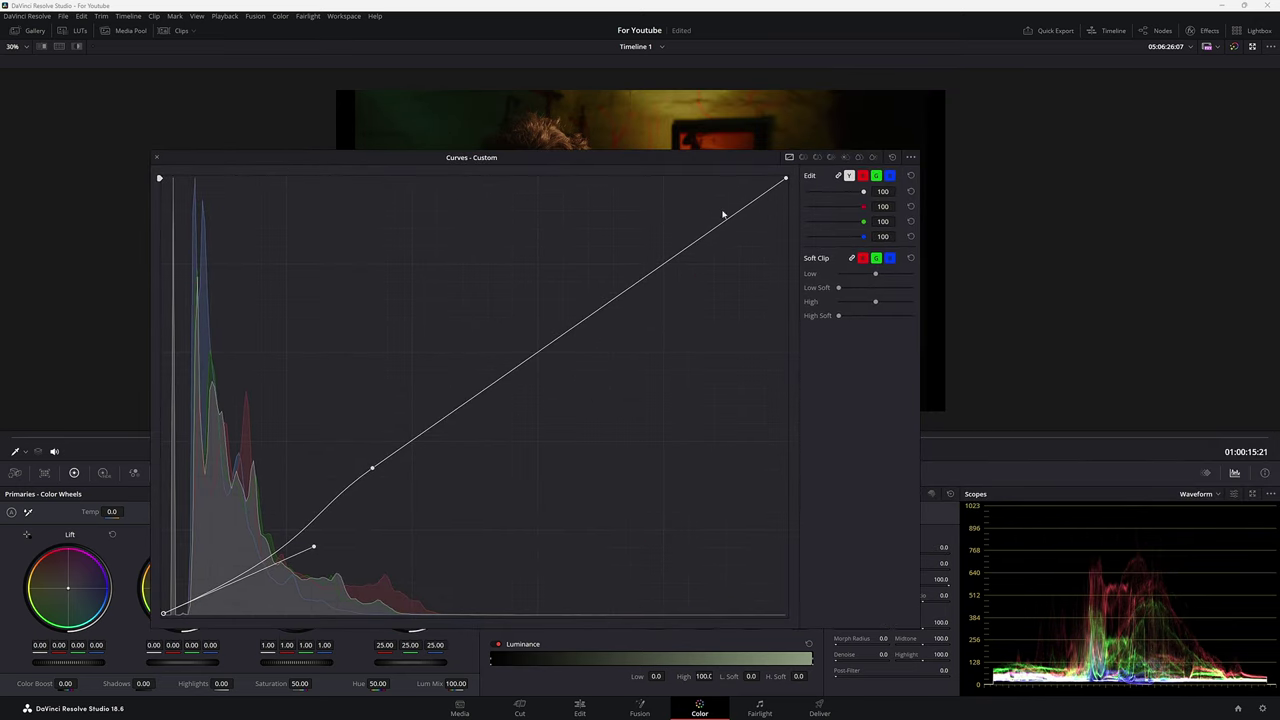
Lower the curve's white point to about 70% of full height and raise its handle for a smooth highlight roll-off
left_click(786, 179)
left_click_drag(787, 182, 813, 291)
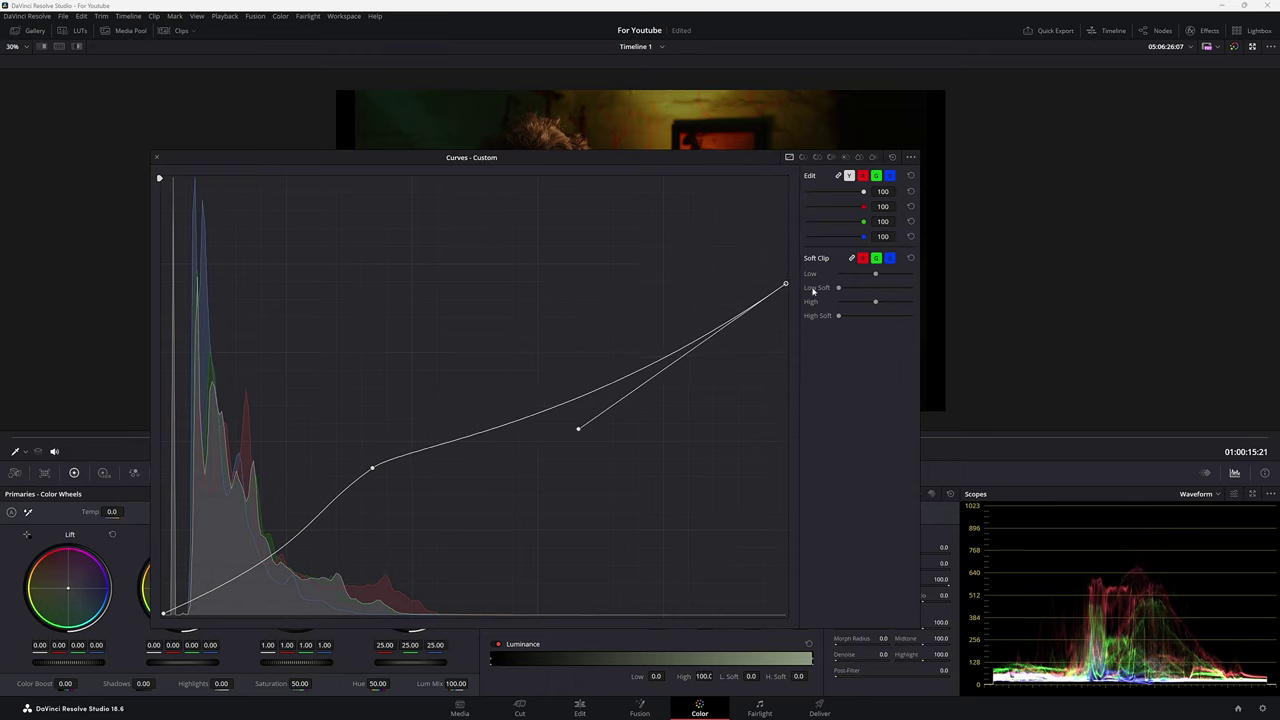
left_click_drag(600, 157, 1279, 252)
left_click_drag(960, 368, 910, 303)
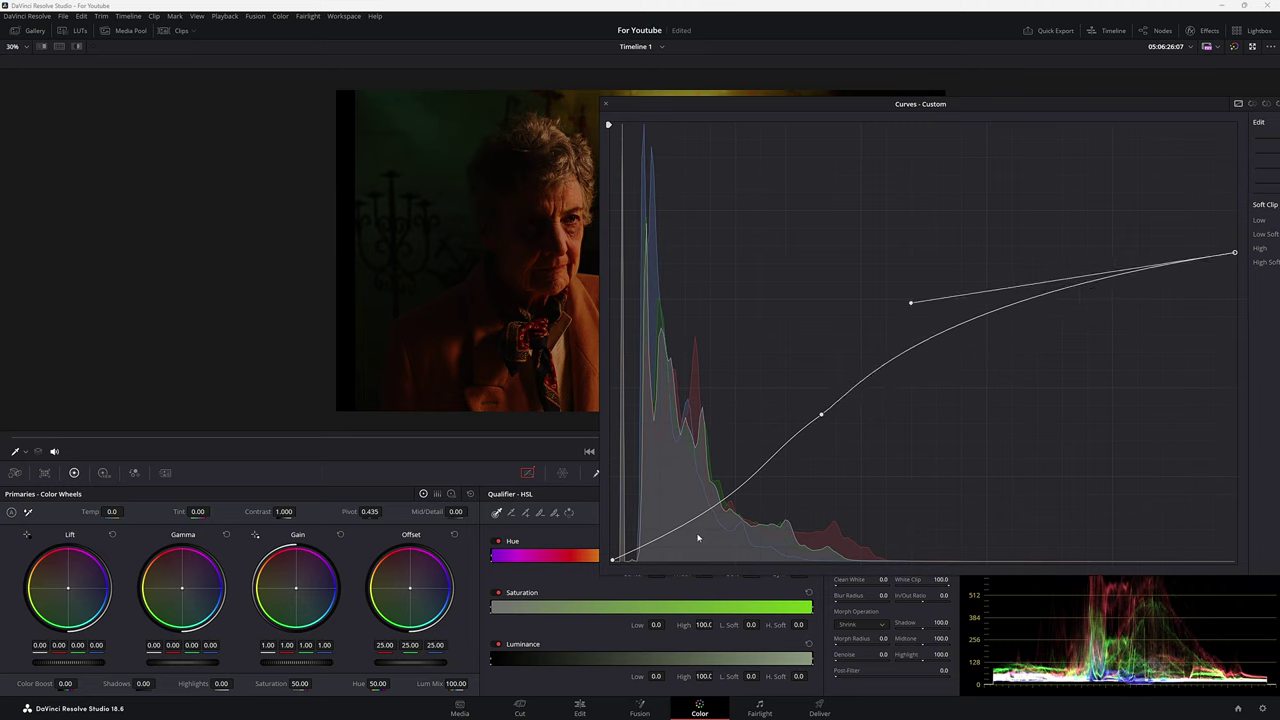
Fine-tune the black point's spline handle to refine the shadow contrast, checking the picture by moving the curves window aside
left_click_drag(614, 562, 762, 493)
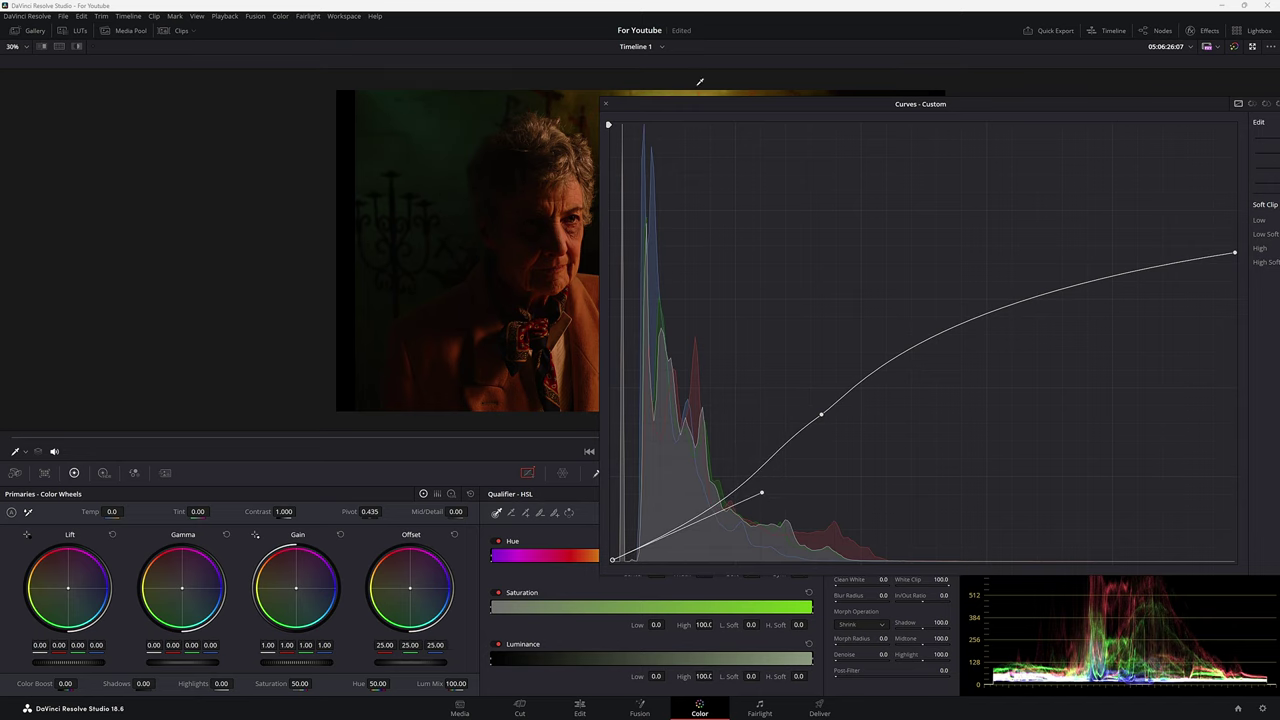
left_click_drag(692, 108, 350, 113)
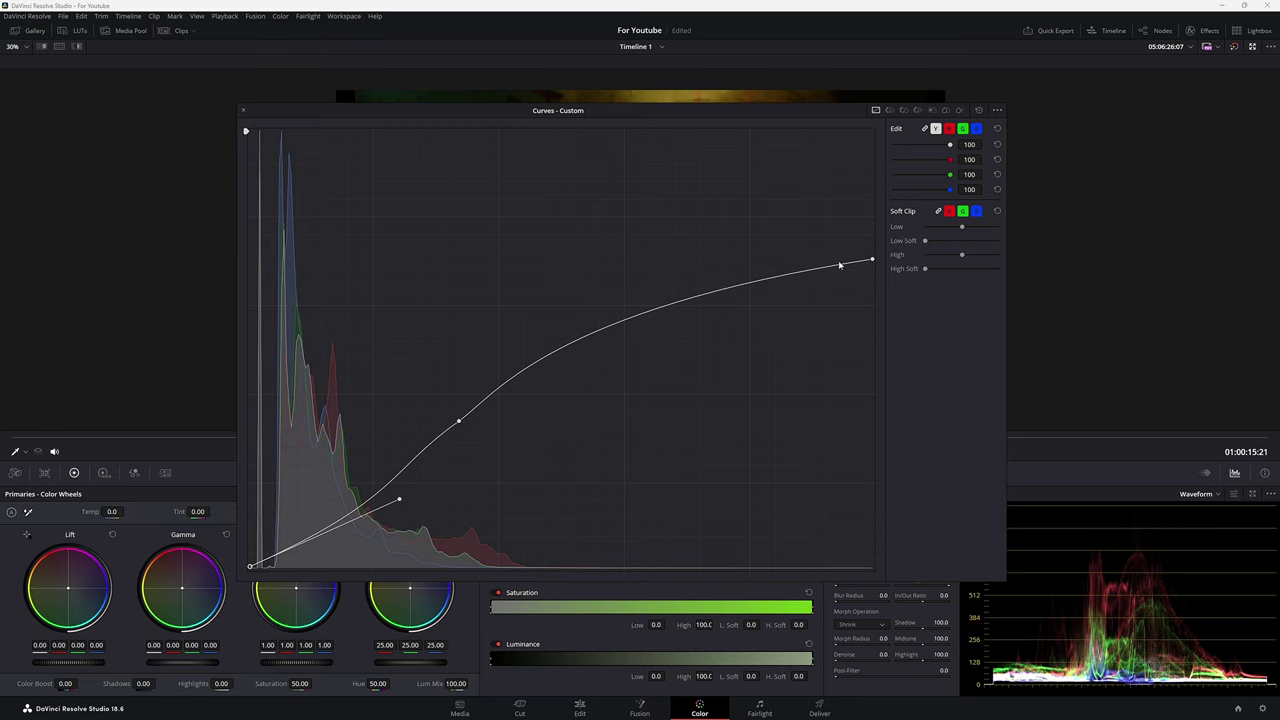
left_click_drag(403, 509, 400, 508)
left_click_drag(380, 116, 736, 125)
left_click_drag(756, 512, 757, 515)
left_click_drag(627, 121, 450, 89)
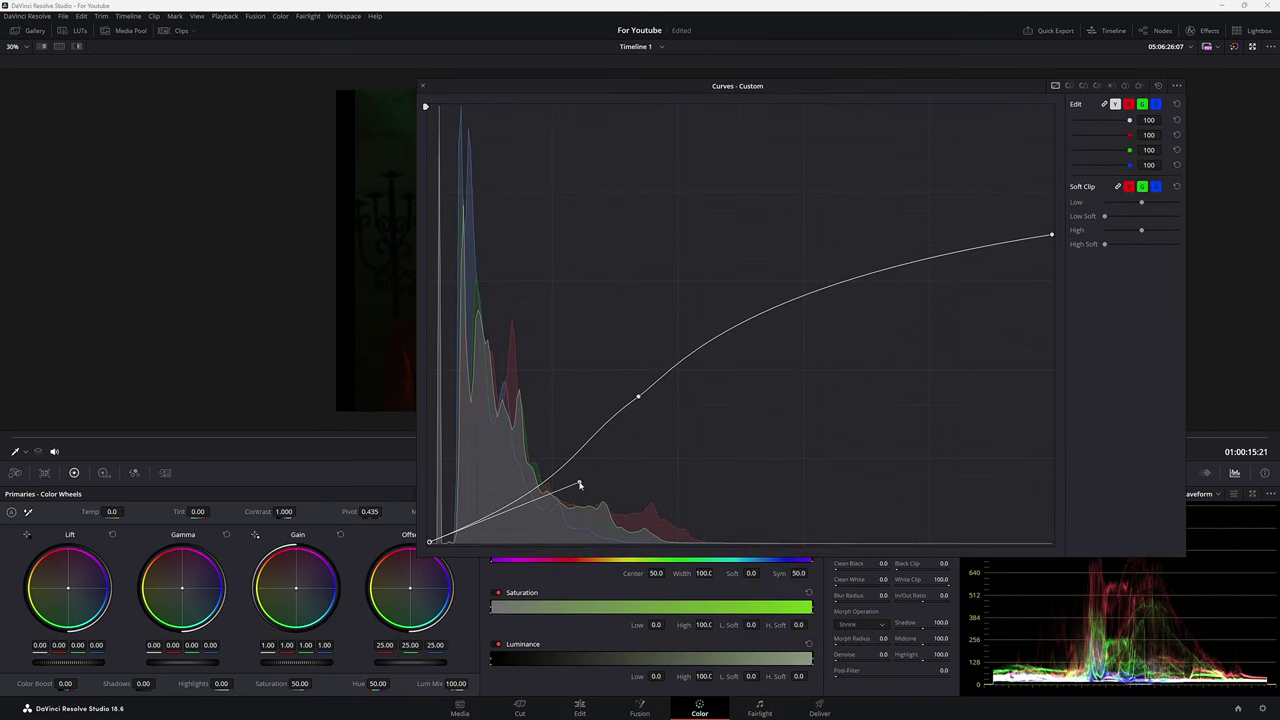
left_click_drag(579, 485, 577, 480)
left_click_drag(737, 85, 1060, 140)
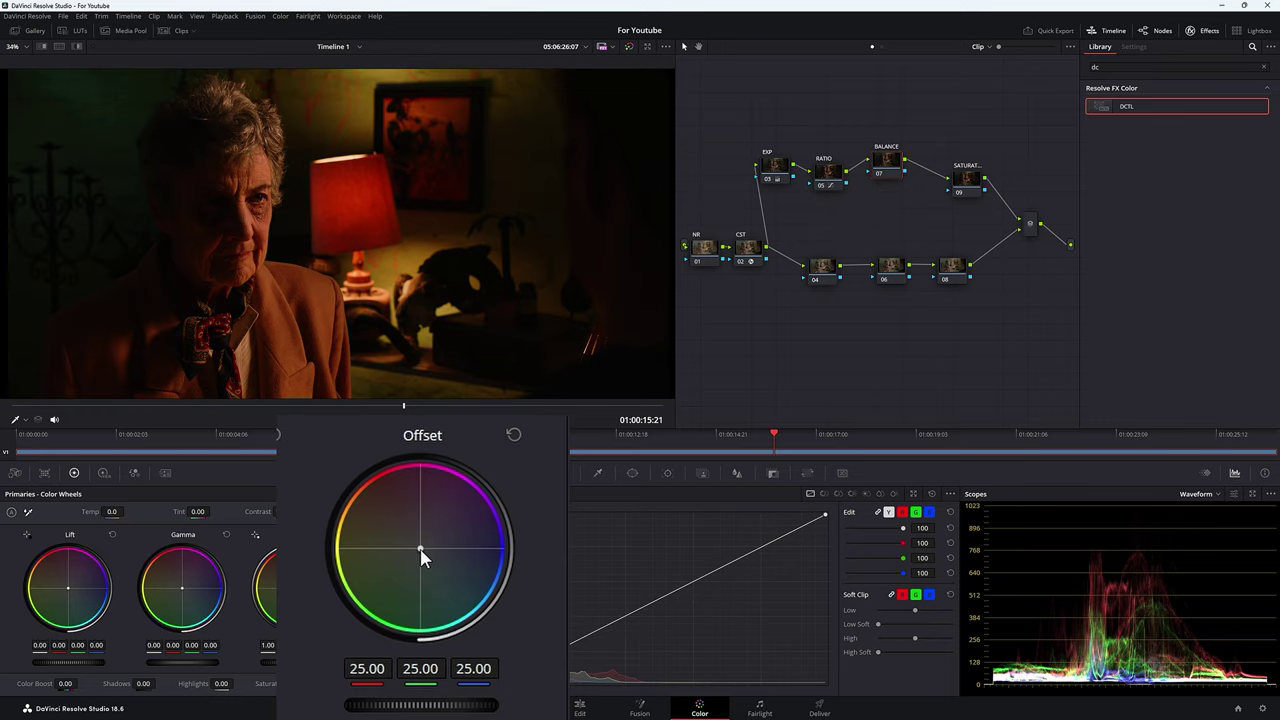
Shift the BALANCE node's Offset toward blue-cyan to 19.32, 24.13, 27.90 using the enlarged viewer, and restore the normal layout
key("alt+f")
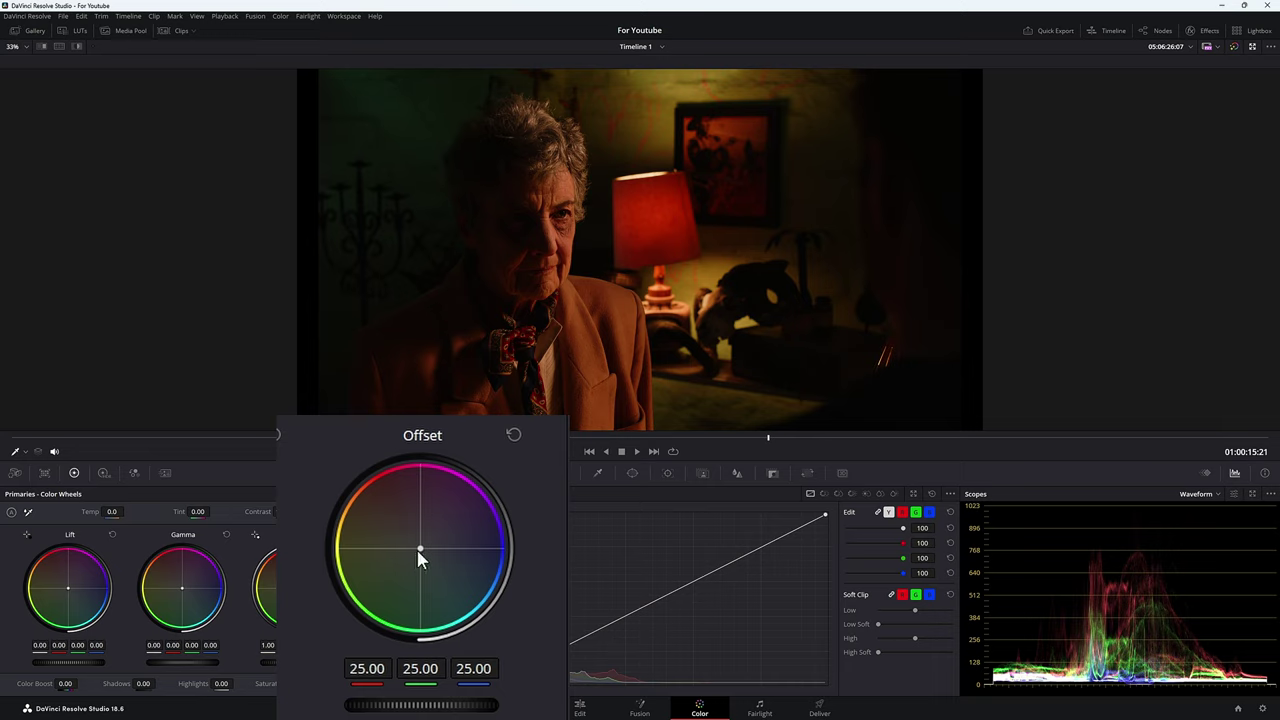
left_click_drag(420, 558, 425, 555)
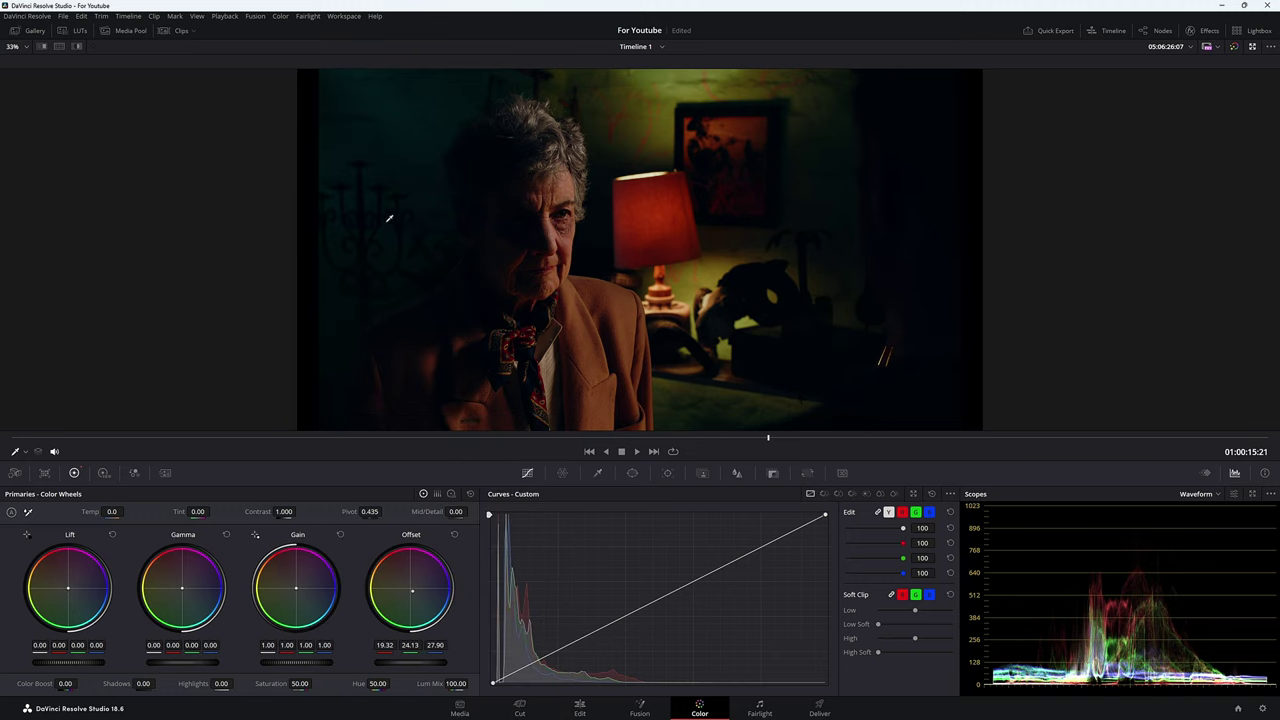
key("alt+f")
Raise the EXP node's Offset to 27.90 on all three channels
left_click(771, 175)
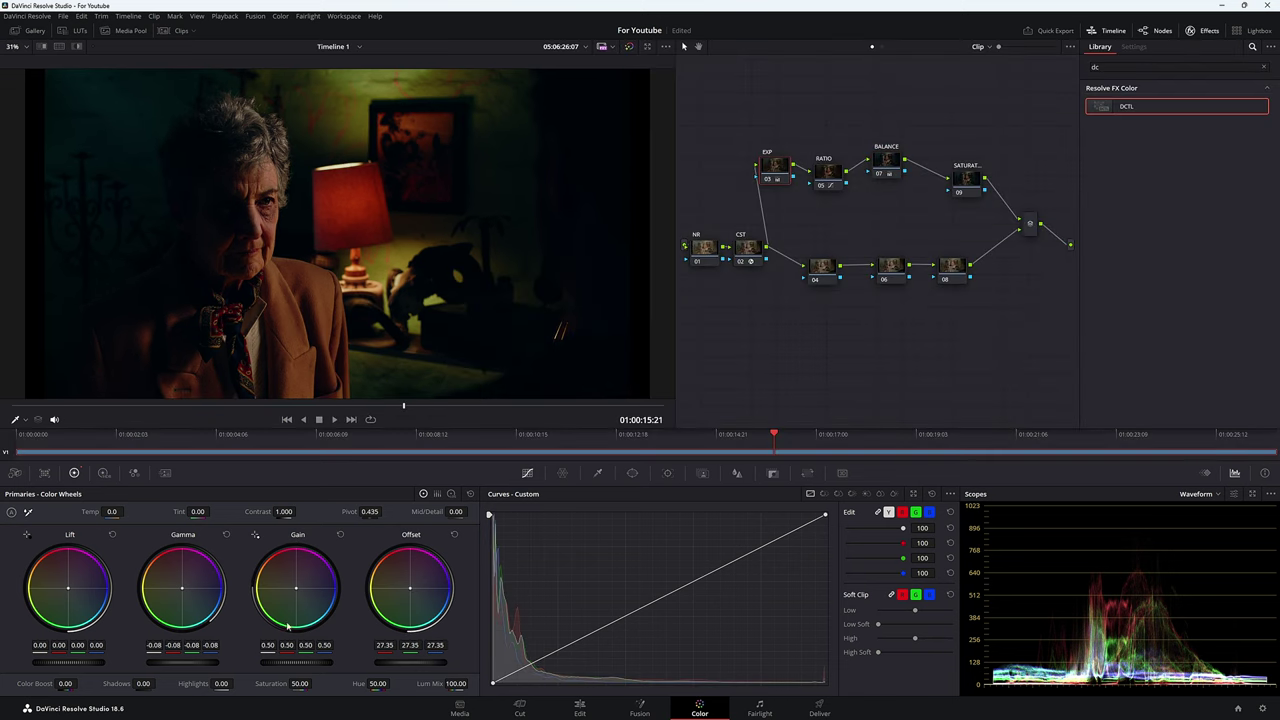
left_click_drag(417, 669, 455, 669)
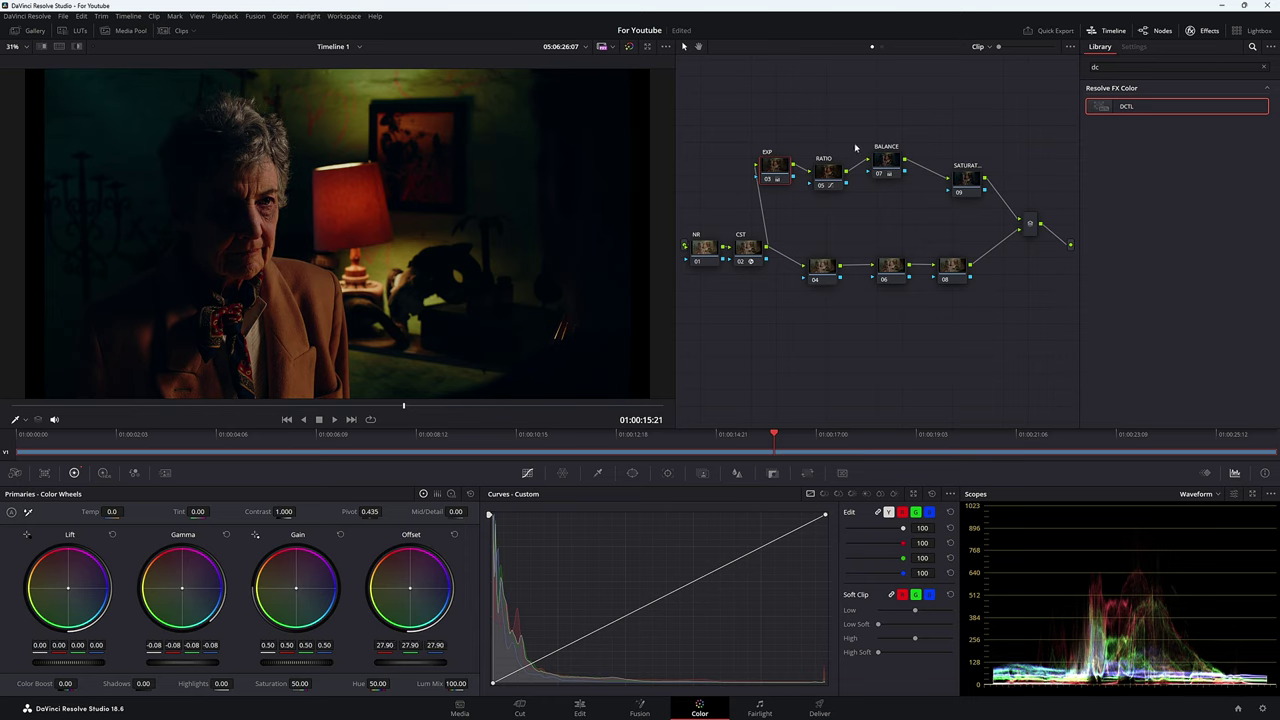
Select the BALANCE node, zoom in on the woman's face, and move the node right beside RATIO
left_click(885, 165)
key("shift+z")
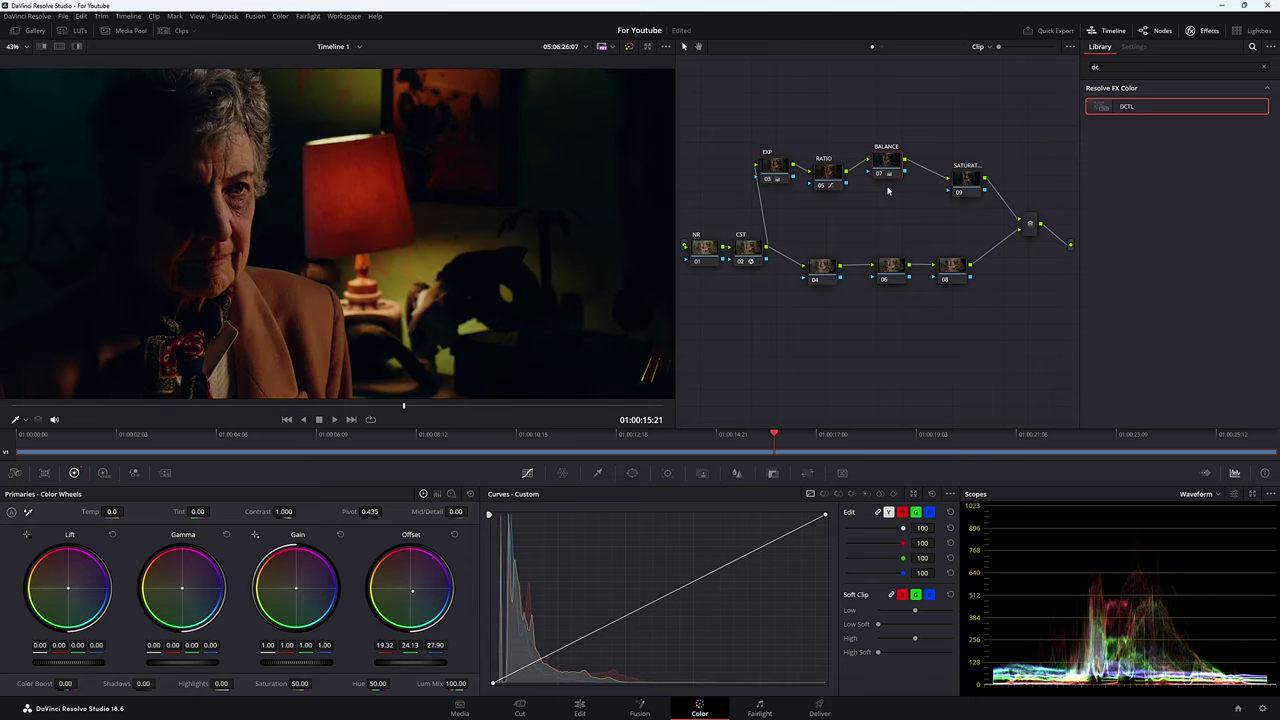
mouse_move(890, 172)
left_mouse_down()
mouse_move(878, 205)
mouse_move(866, 205)
mouse_move(868, 180)
left_mouse_up()
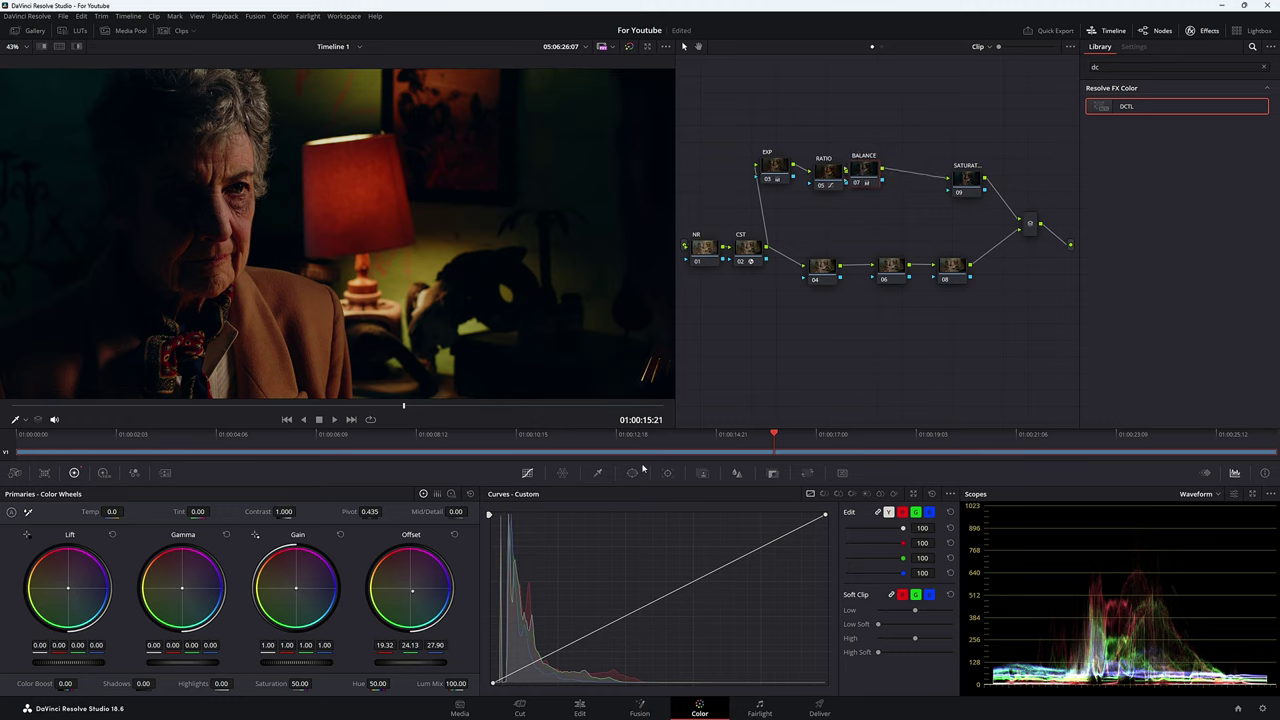
Draw a closed curve window on the BALANCE node around the skin between the woman's forehead and lit cheek
left_click(632, 474)
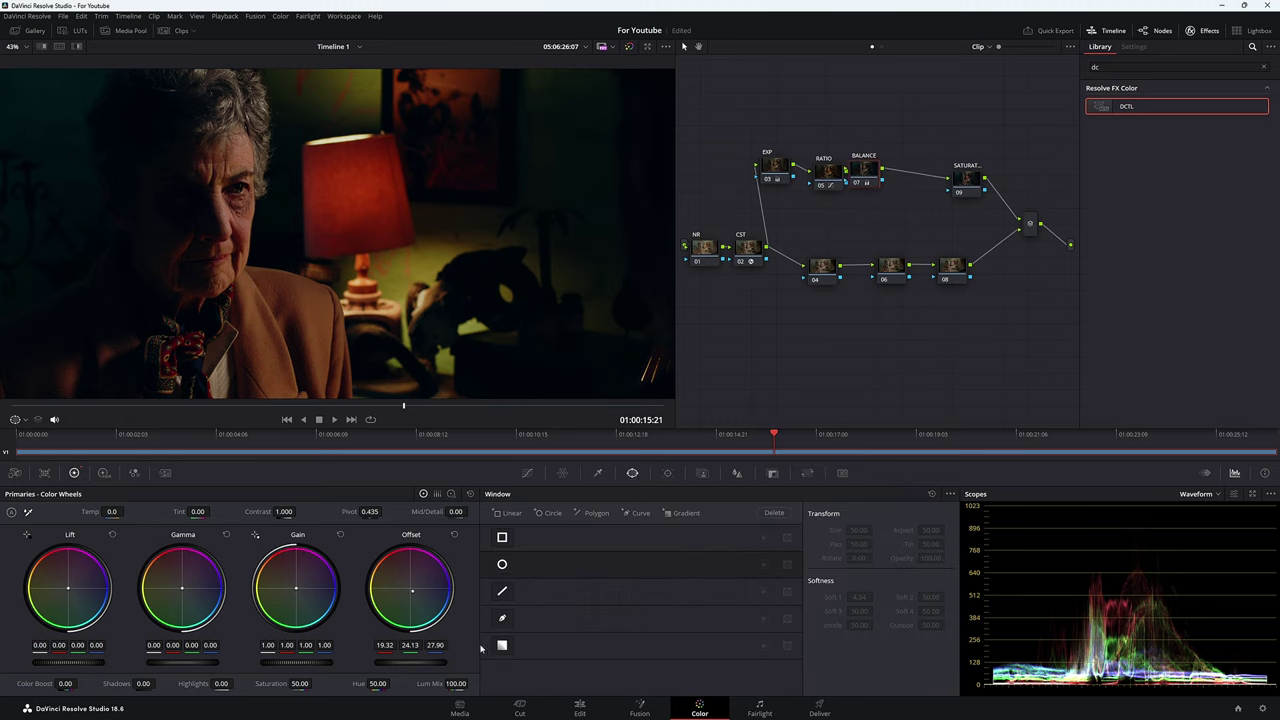
left_click(502, 618)
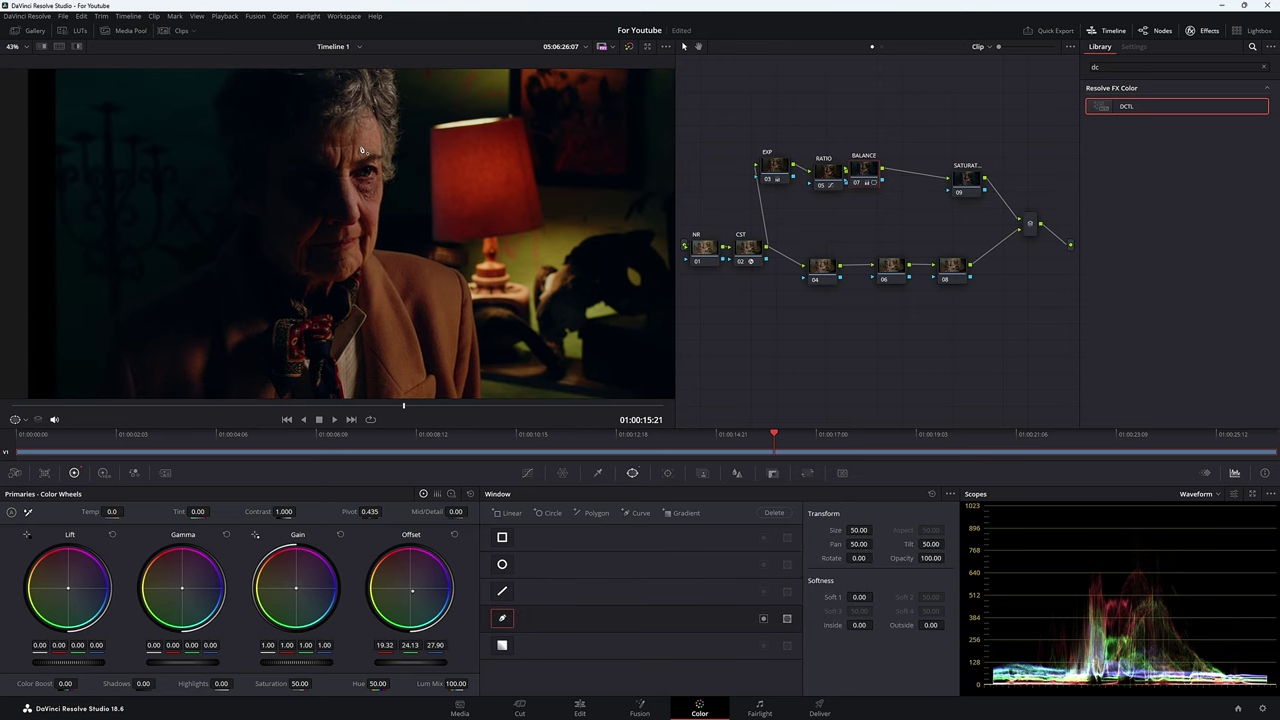
left_click(358, 143)
left_click(346, 163)
left_click(341, 196)
left_click(362, 229)
left_click(377, 210)
left_click(368, 183)
left_click(367, 149)
left_click(358, 143)
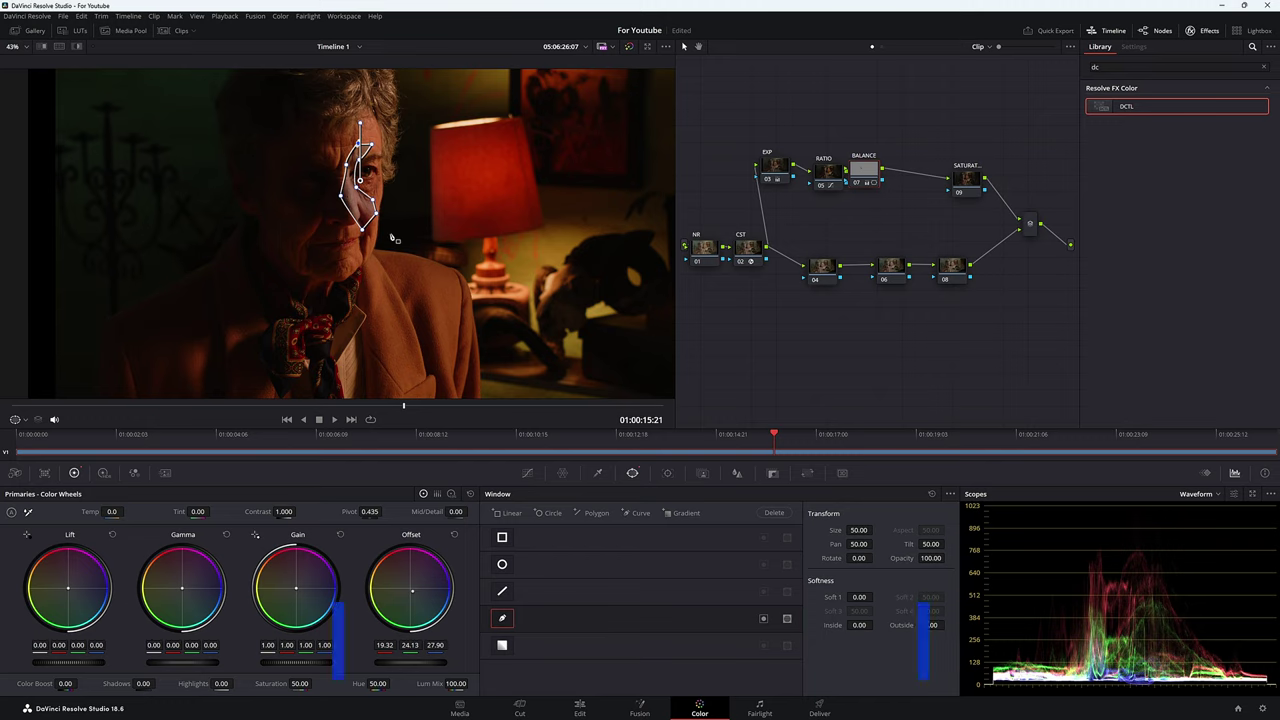
Isolate the windowed skin with the highlight view and switch the scope from Waveform to Vectorscope
key("shift+h")
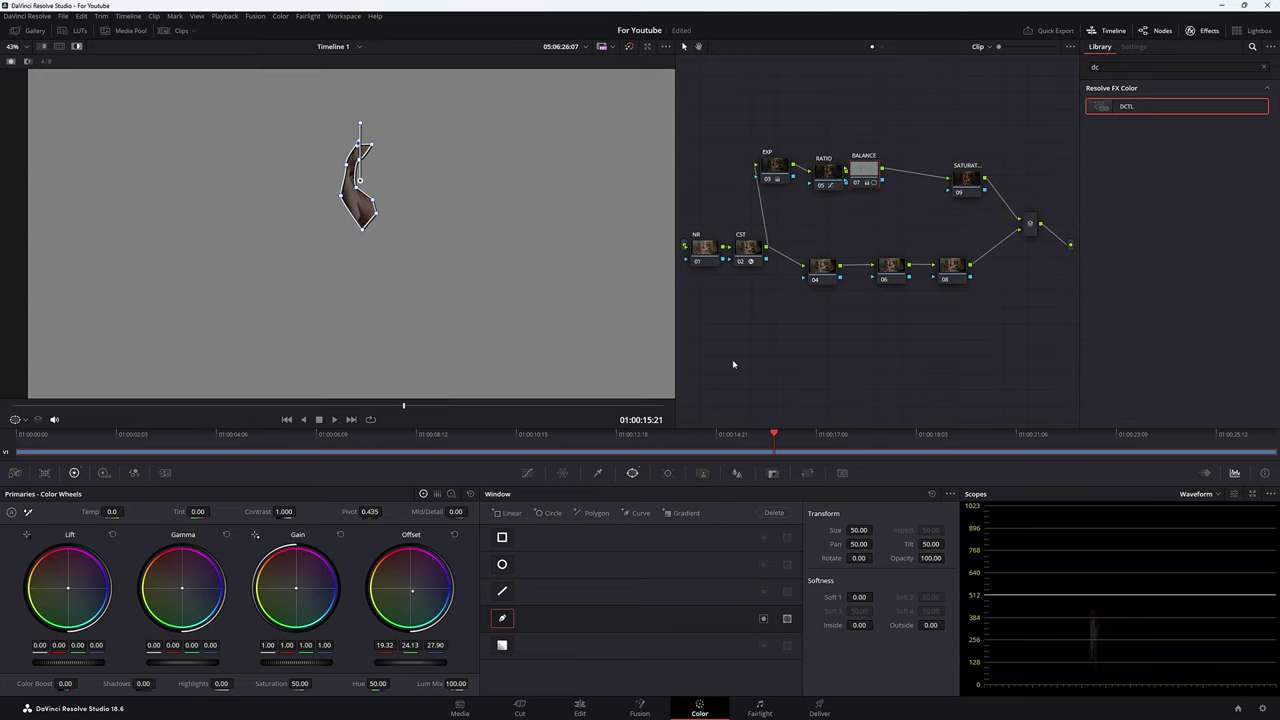
left_click(1218, 494)
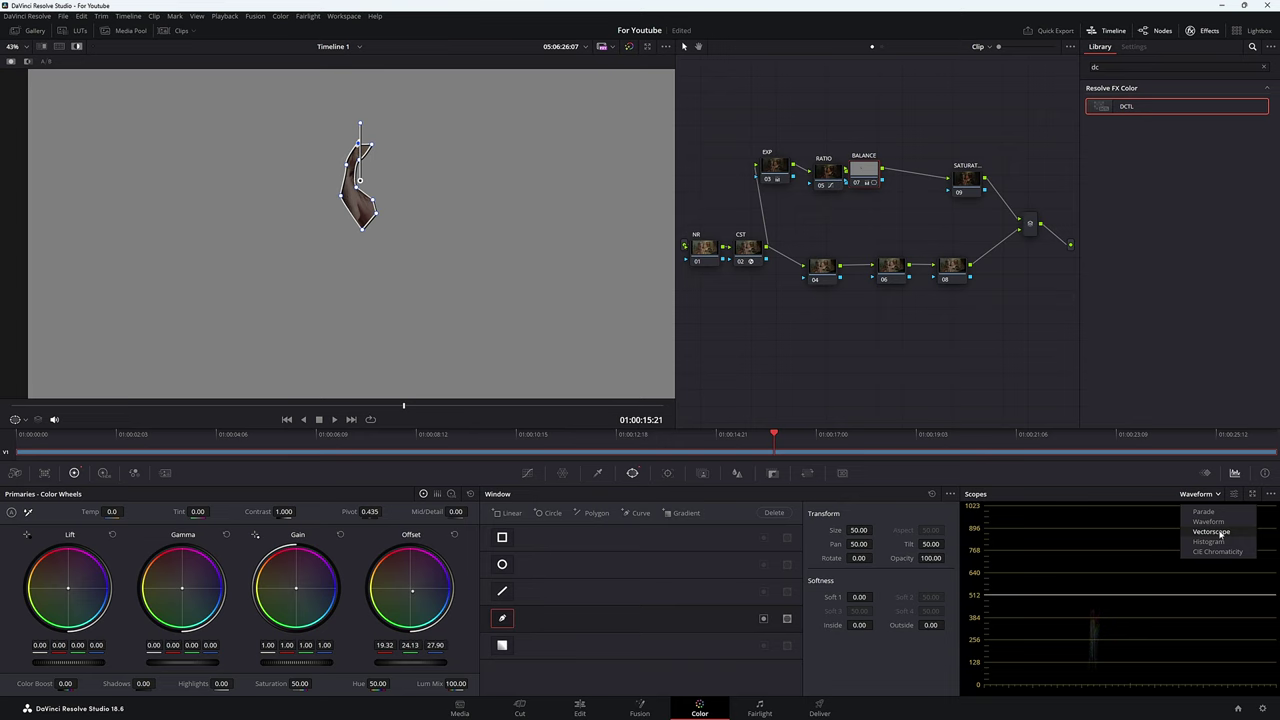
left_click(1220, 533)
Expand the vectorscope into a floating window, turn on Show 2x Zoom, and move it clear of the isolated skin
left_click(1252, 494)
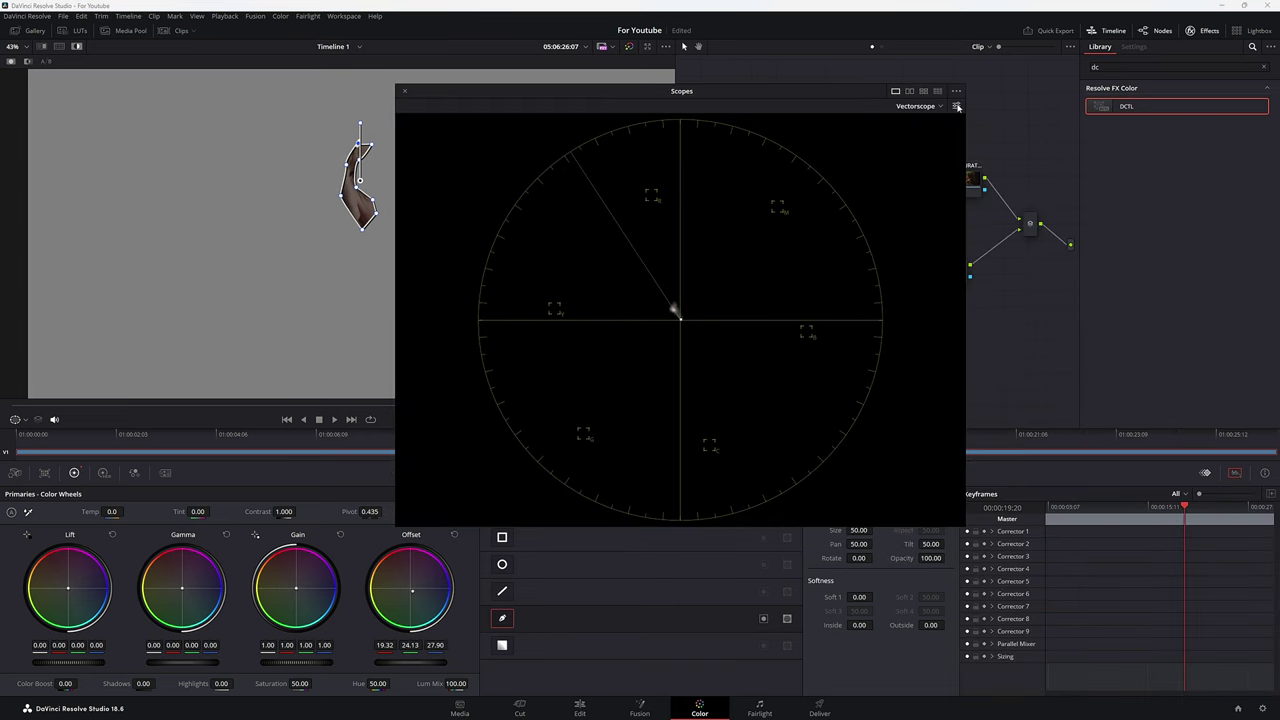
left_click(957, 107)
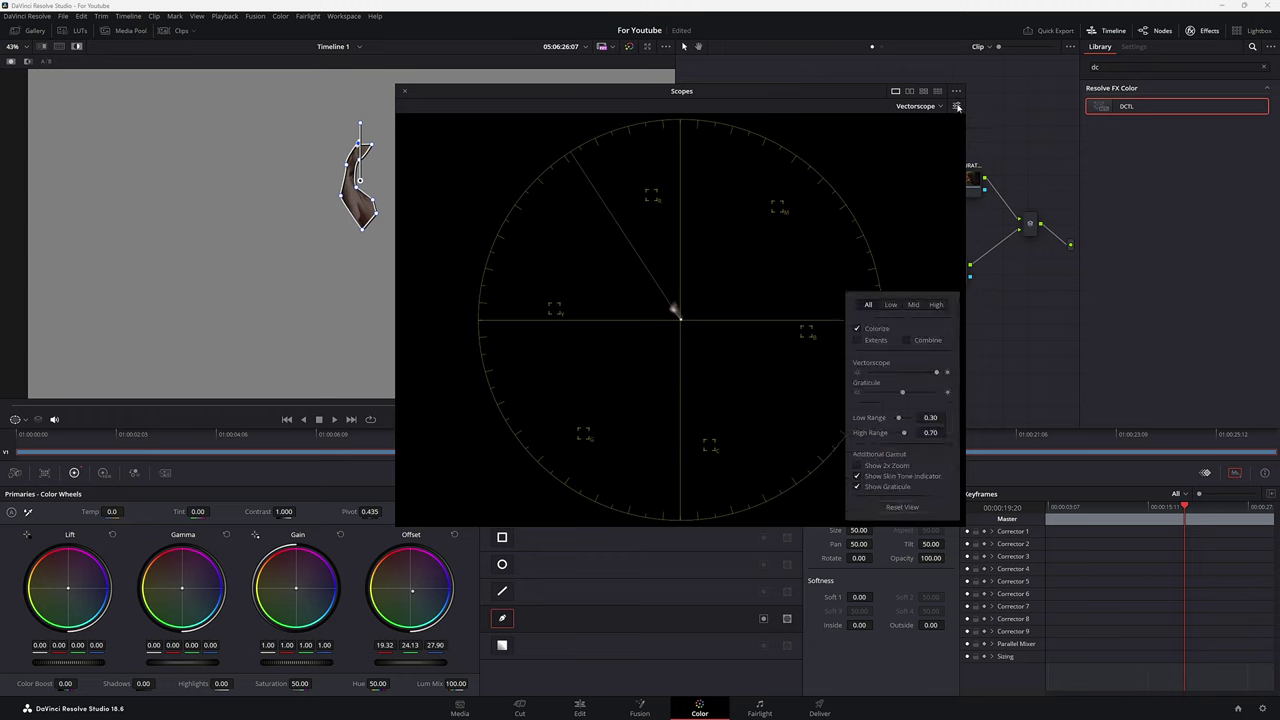
left_click(877, 467)
left_click_drag(641, 94, 836, 96)
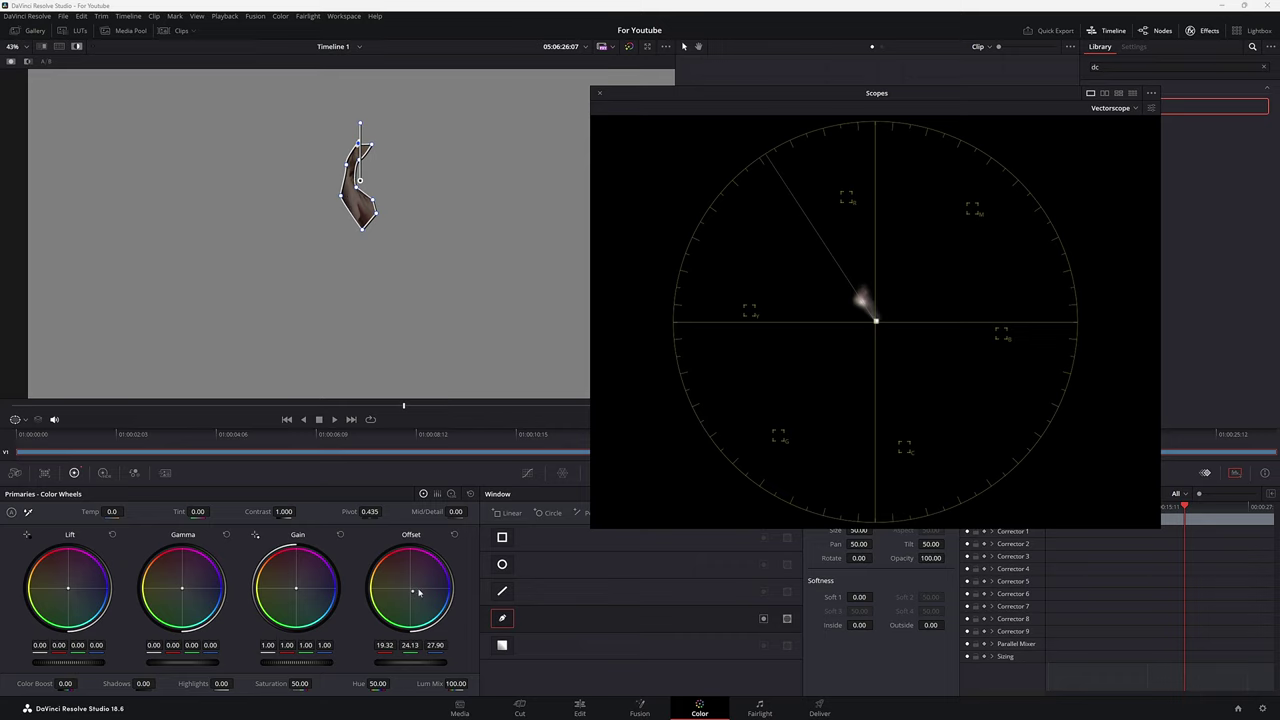
Nudge the BALANCE node's Offset to 18.95, 24.08, 28.00 against the skin tone line, and close the enlarged scope
left_click_drag(412, 590, 414, 591)
key("ctrl+shift+w")
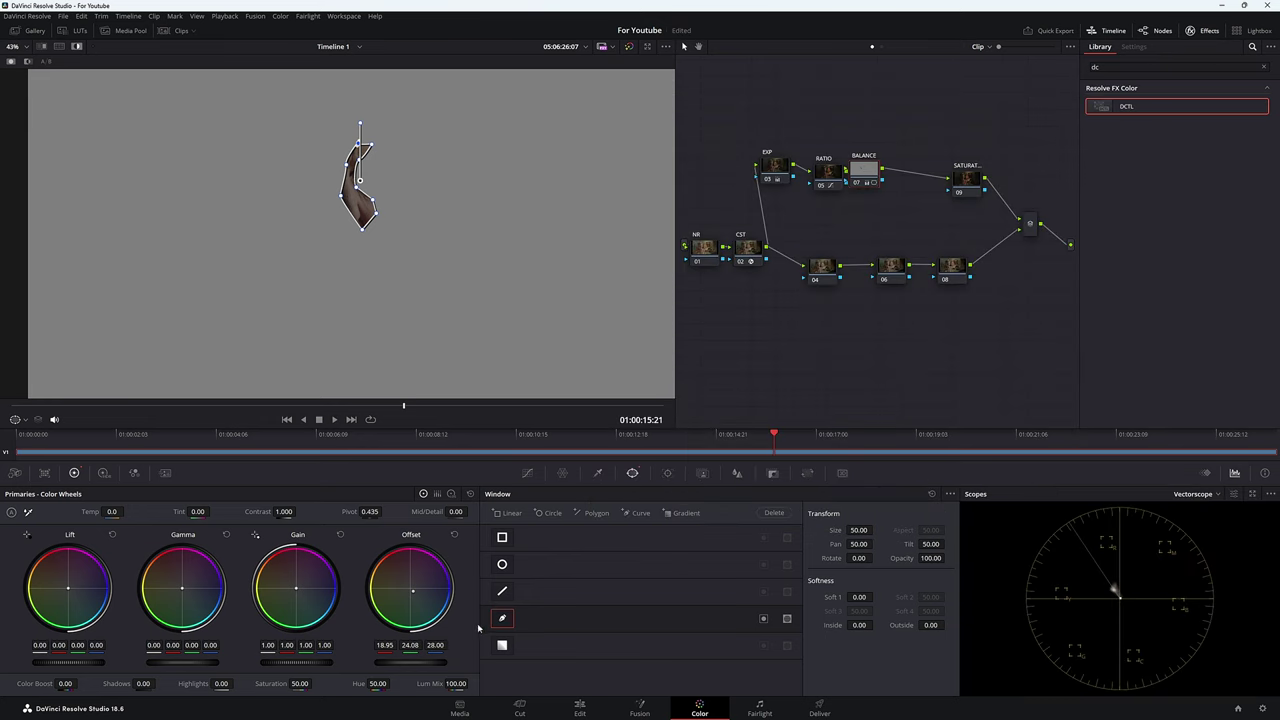
Turn off the BALANCE node's curve window and the highlight view, and review the balanced image in full screen
left_click(503, 620)
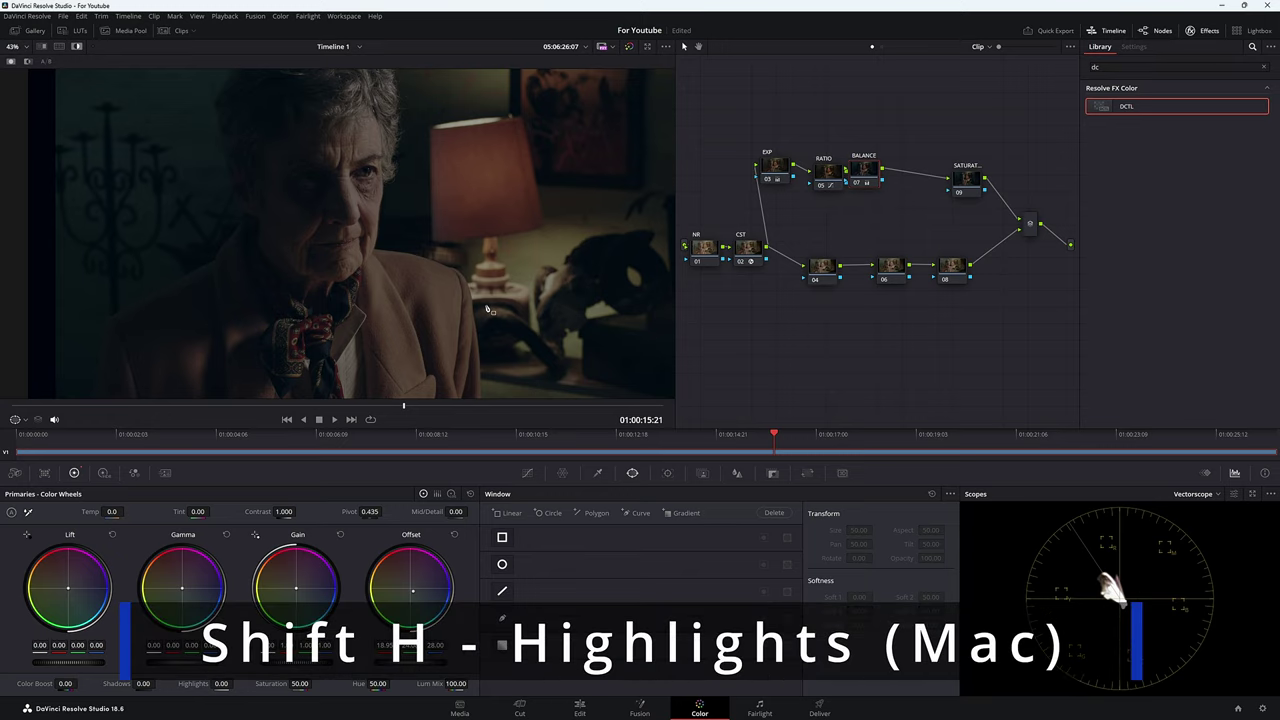
key("shift+h")
left_click(665, 46)
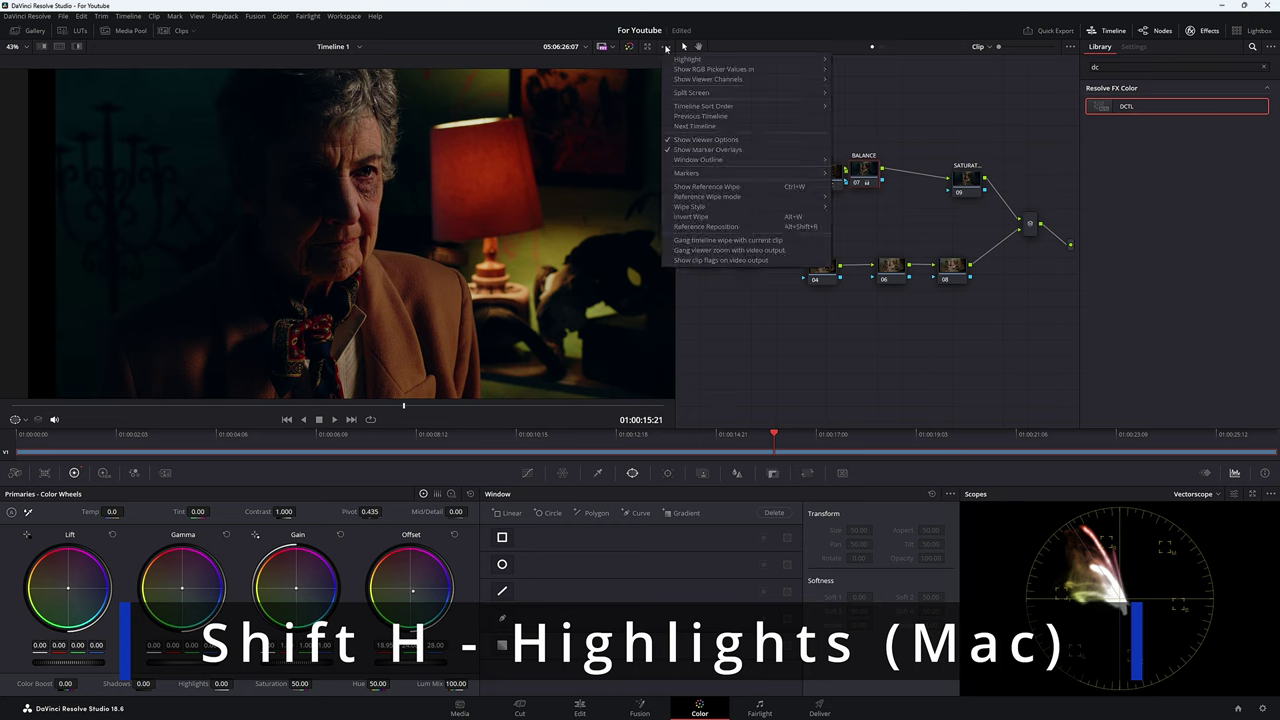
mouse_move(797, 62)
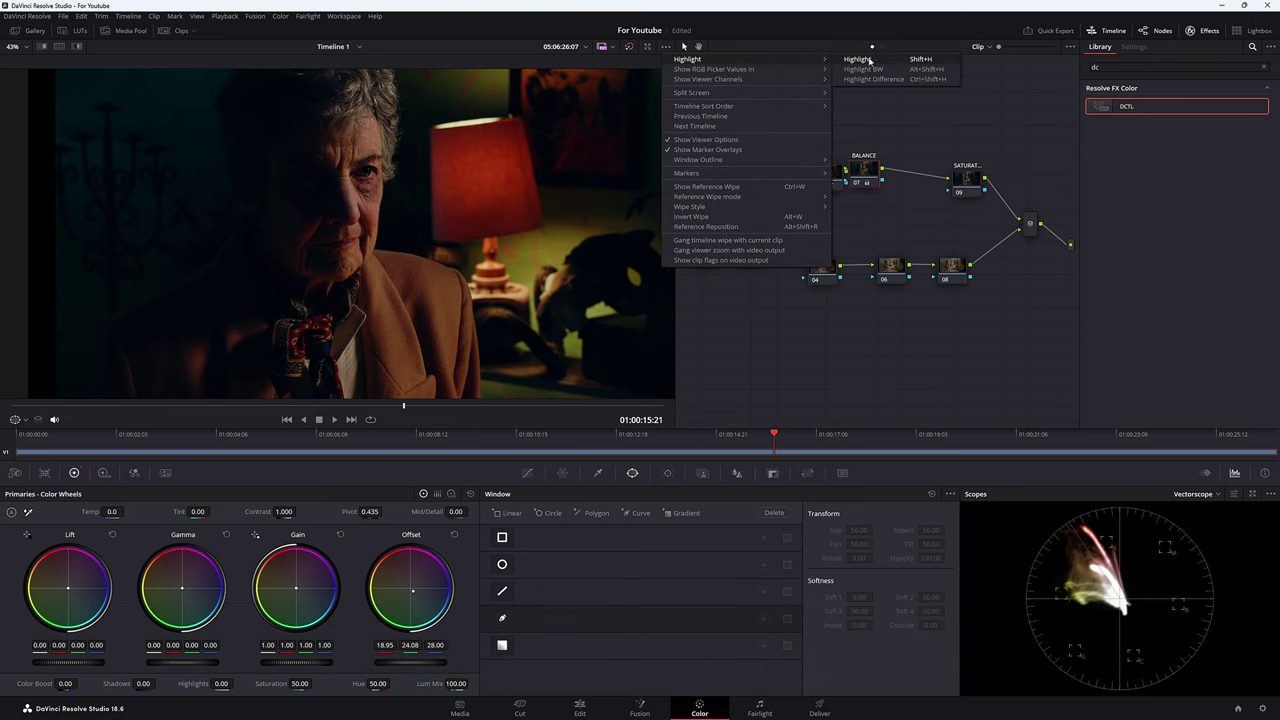
left_click(660, 123)
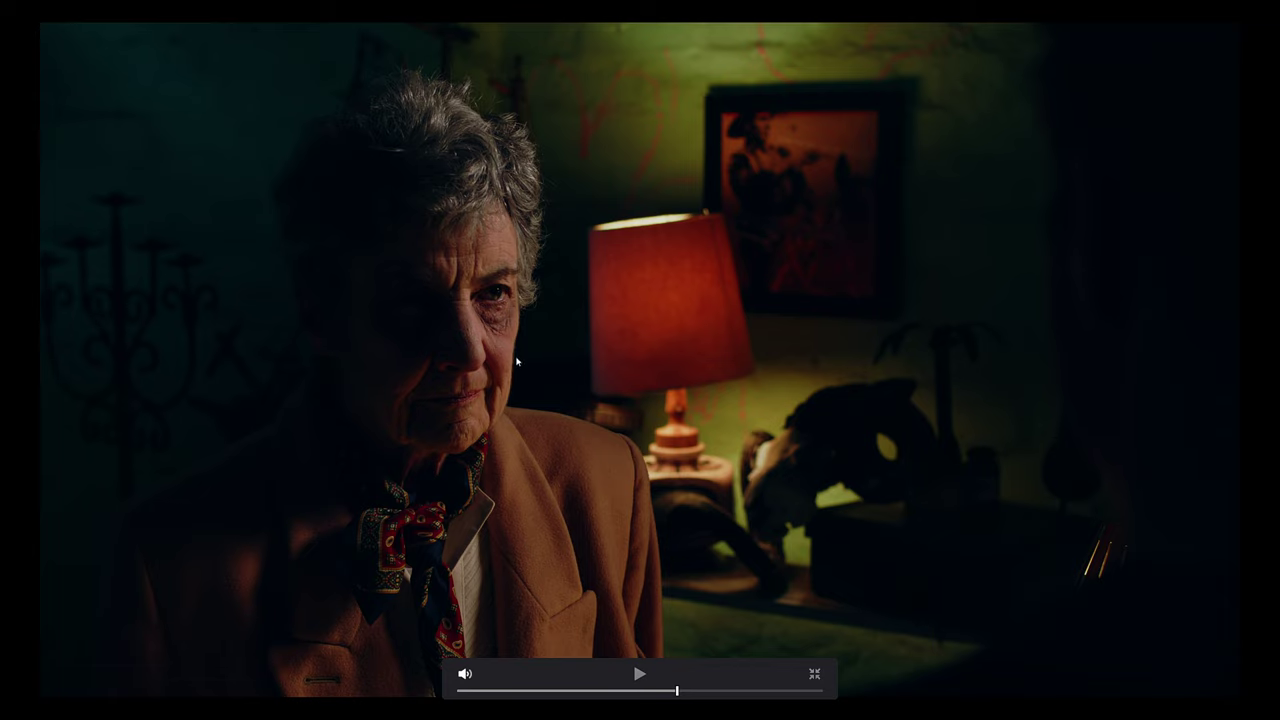
key("Escape")
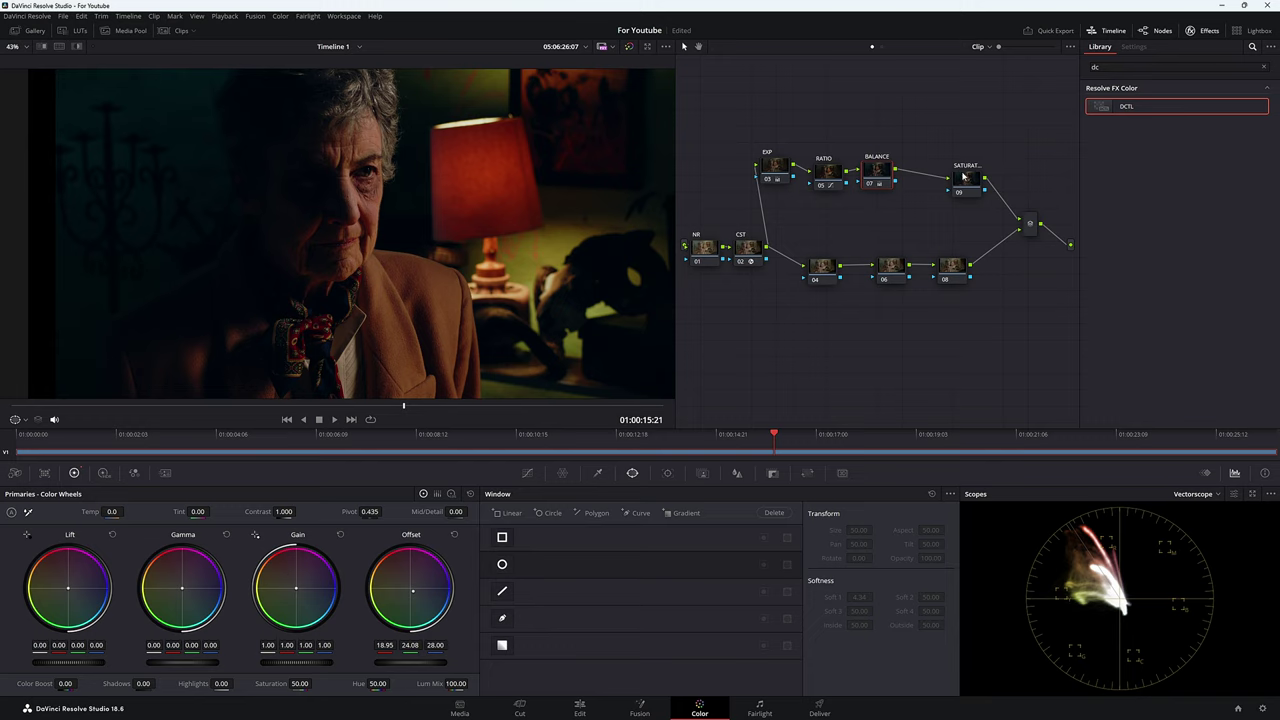
Move the saturation node closer to BALANCE and add a serial node after it
left_click_drag(963, 177, 936, 175)
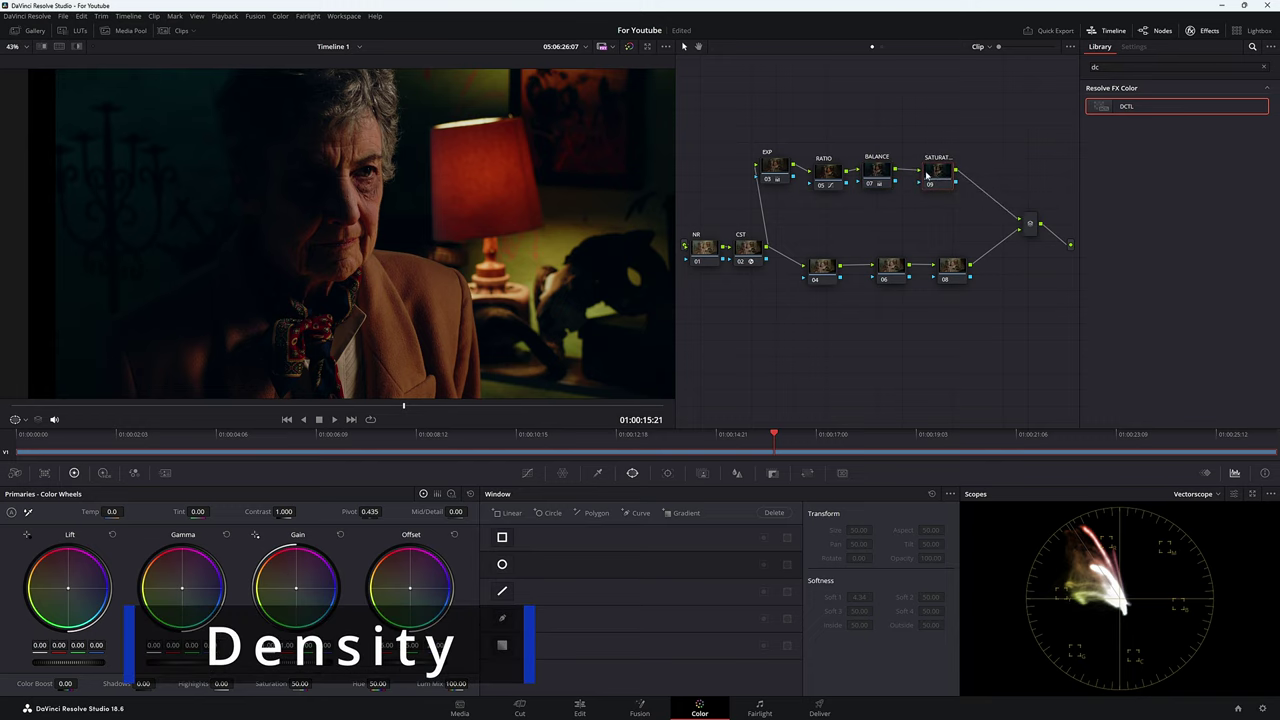
left_click(941, 176)
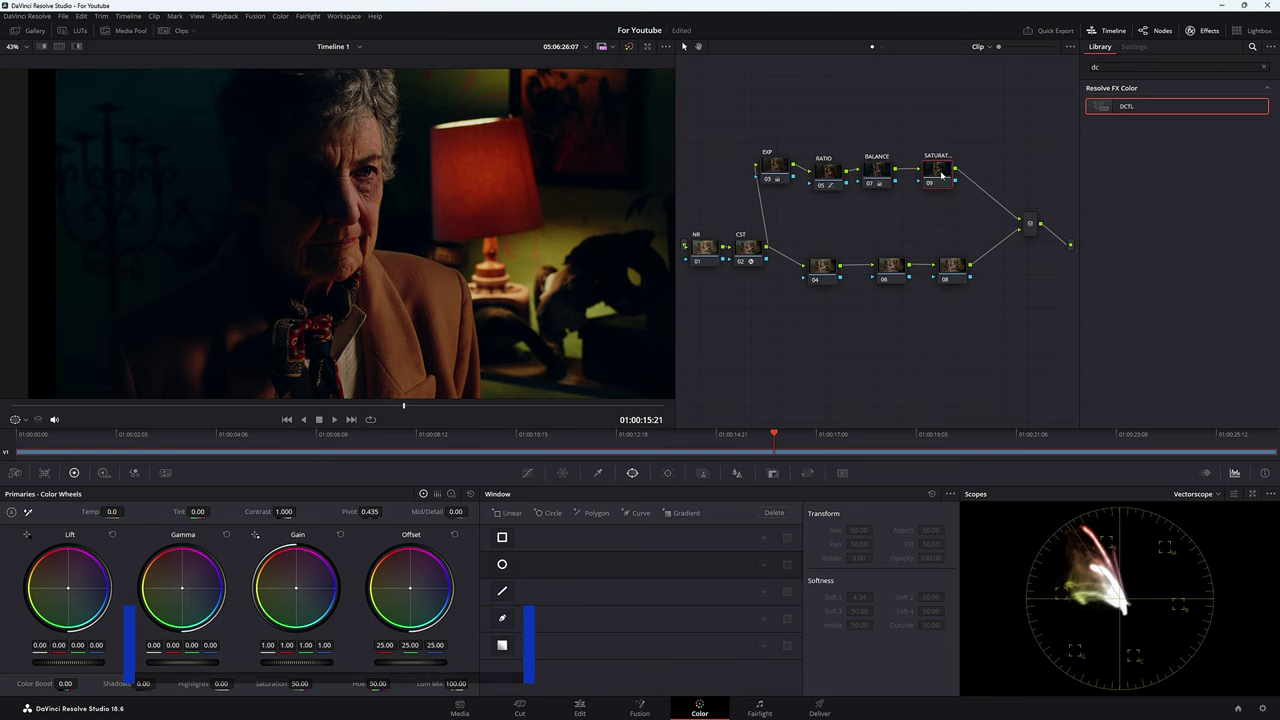
key("alt+s")
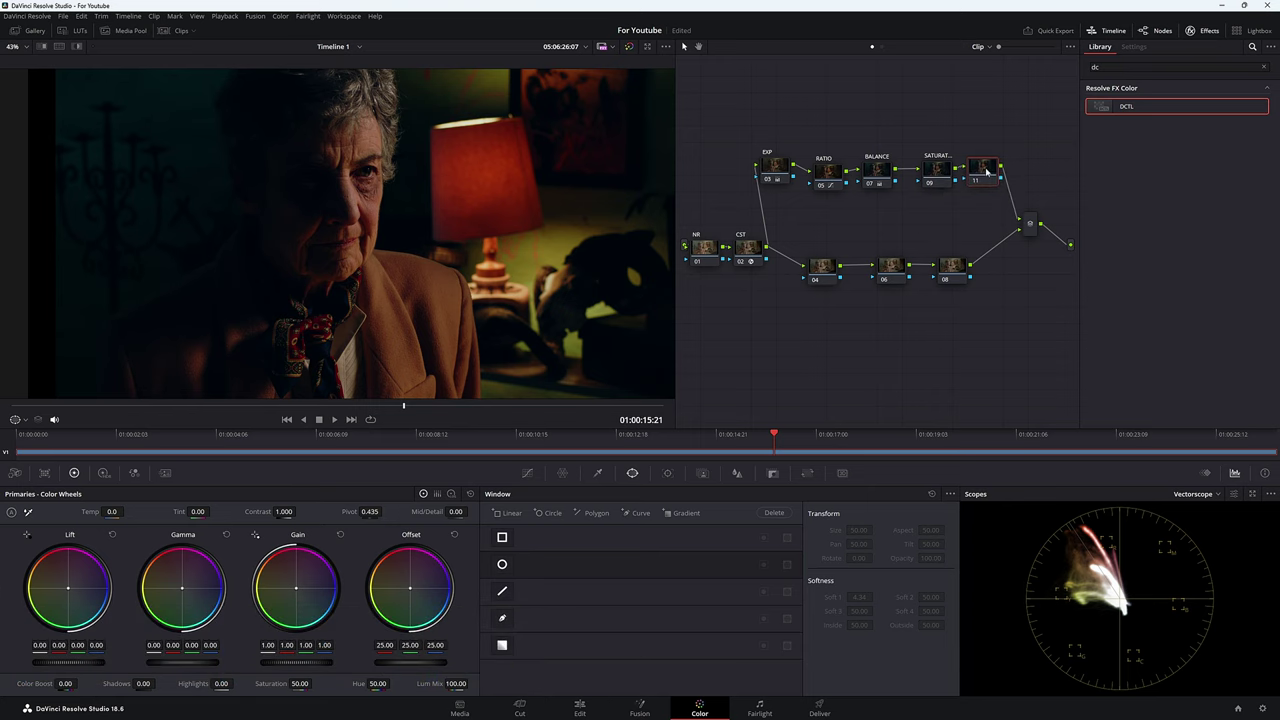
Label the newly added node after the saturation node Dens and tidy its position
right_click(986, 172)
left_click(980, 167)
right_click(983, 166)
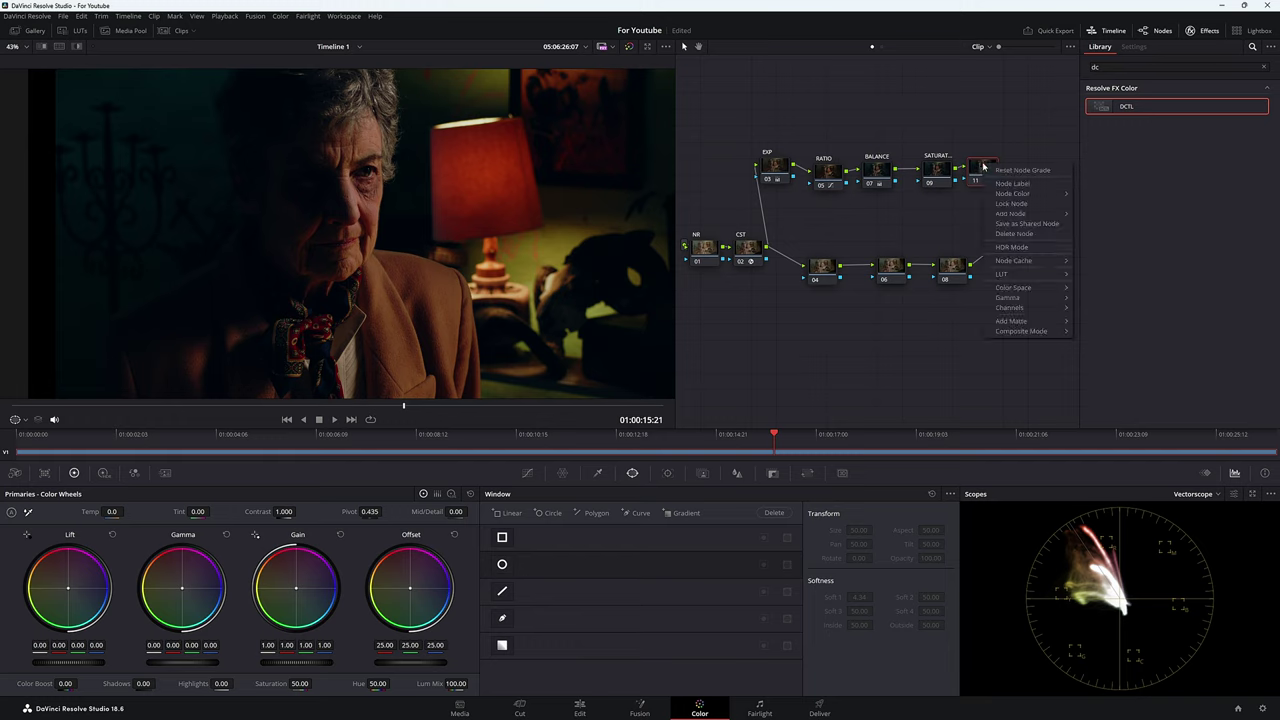
left_click(1019, 184)
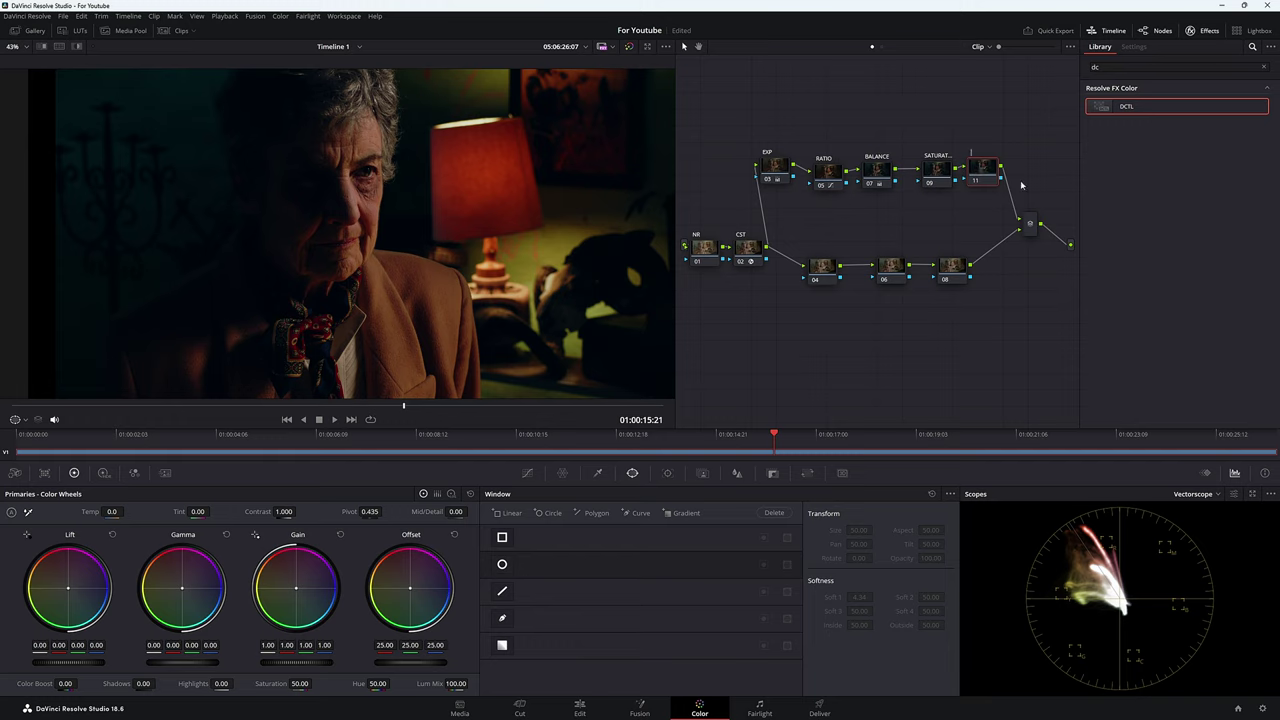
type("Dem")
type("s")
mouse_move(985, 173)
left_mouse_down()
mouse_move(988, 196)
mouse_move(985, 168)
left_mouse_up()
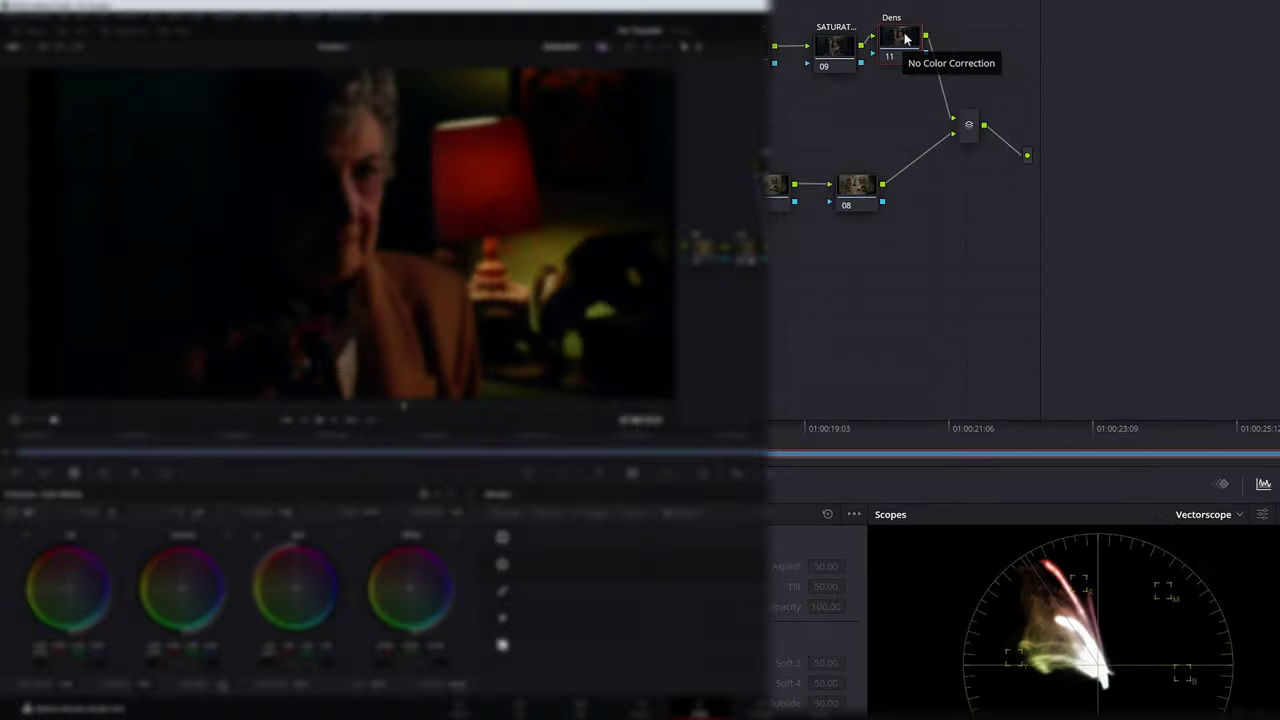
Set the Dens node's composite mode to Luminosity
right_click(905, 38)
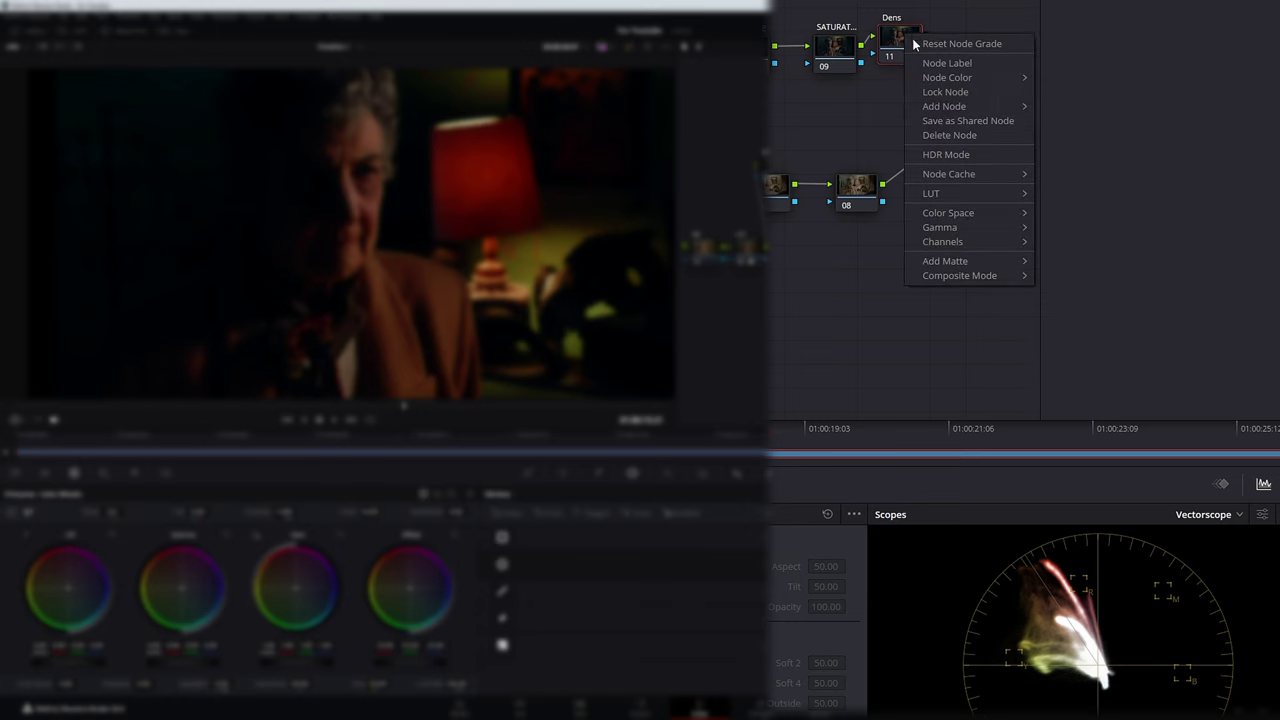
mouse_move(997, 278)
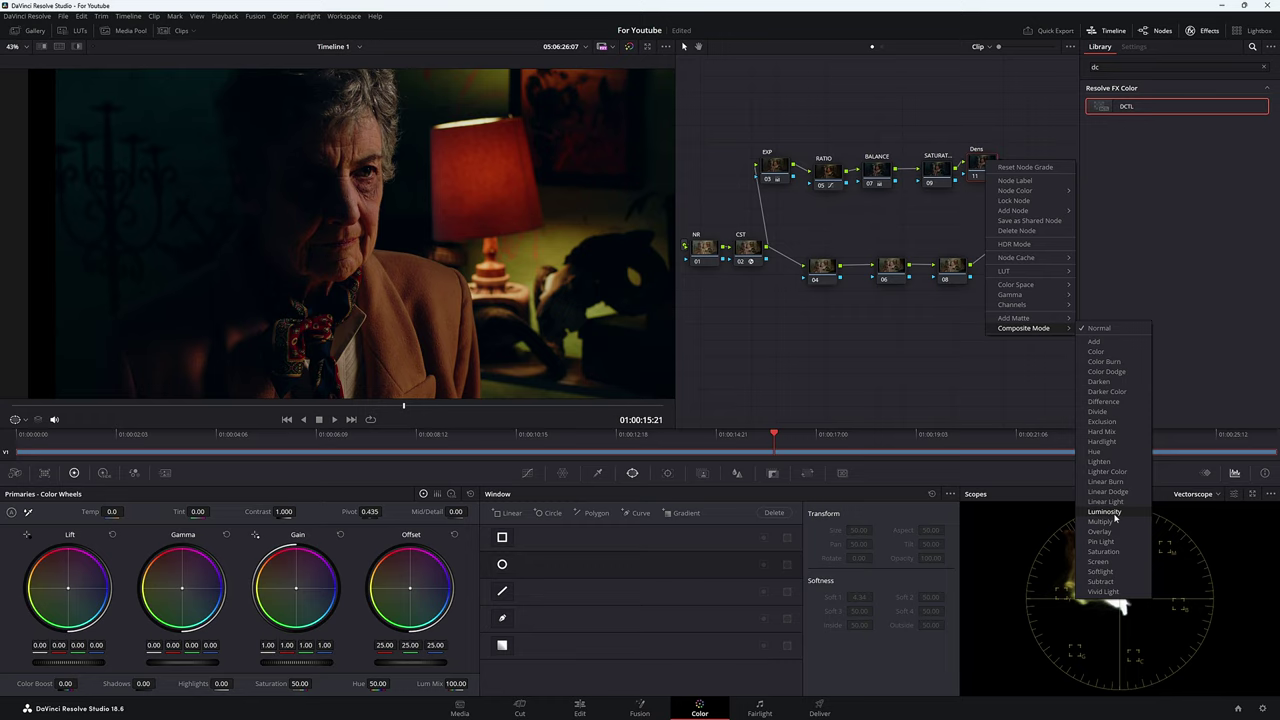
left_click(1088, 542)
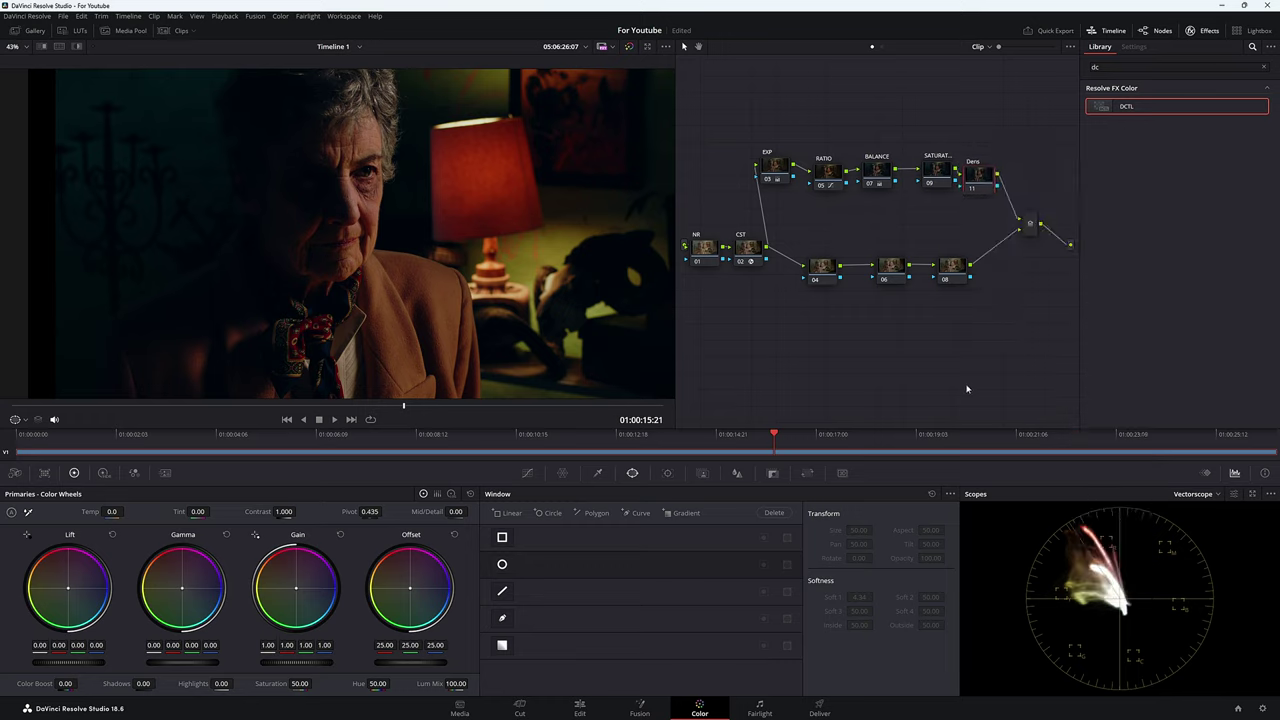
Turn off Show 2x Zoom for the vectorscope
left_click(1234, 494)
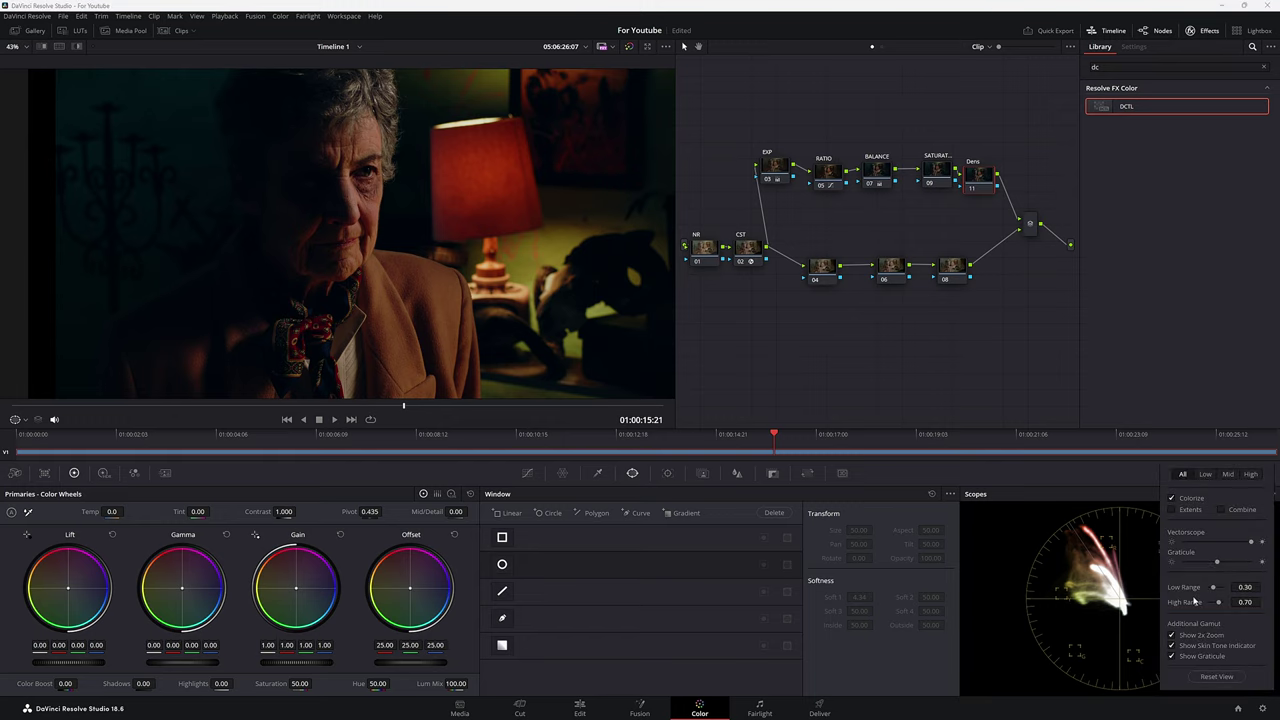
left_click(1173, 635)
left_click(1012, 206)
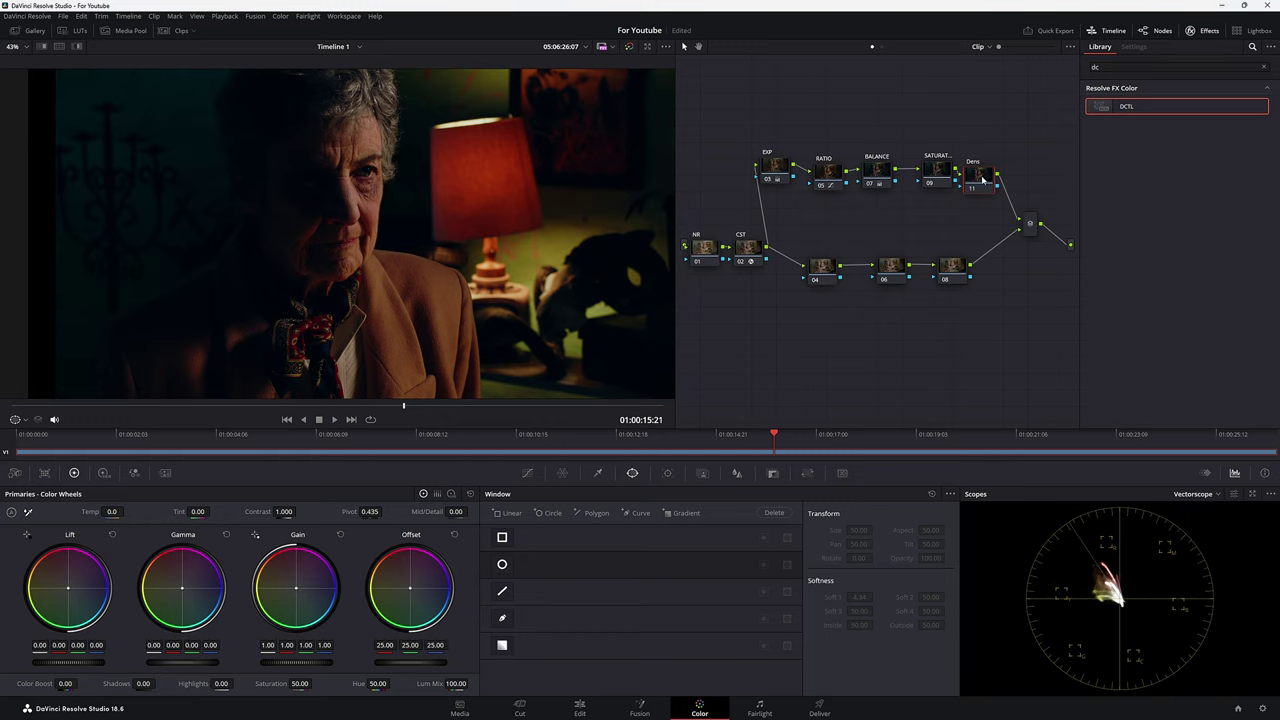
Enable Monochrome in the Dens node's RGB Mixer and inspect the image in the enlarged viewer
key("alt+f")
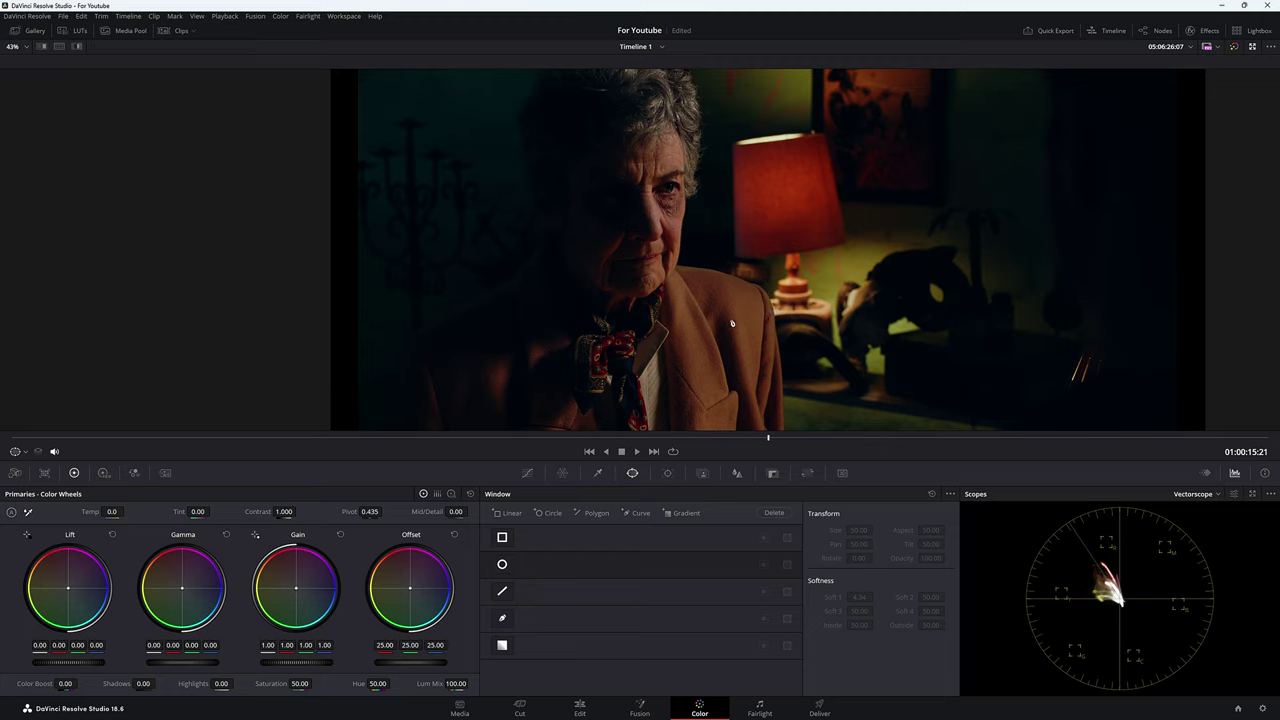
left_click(134, 473)
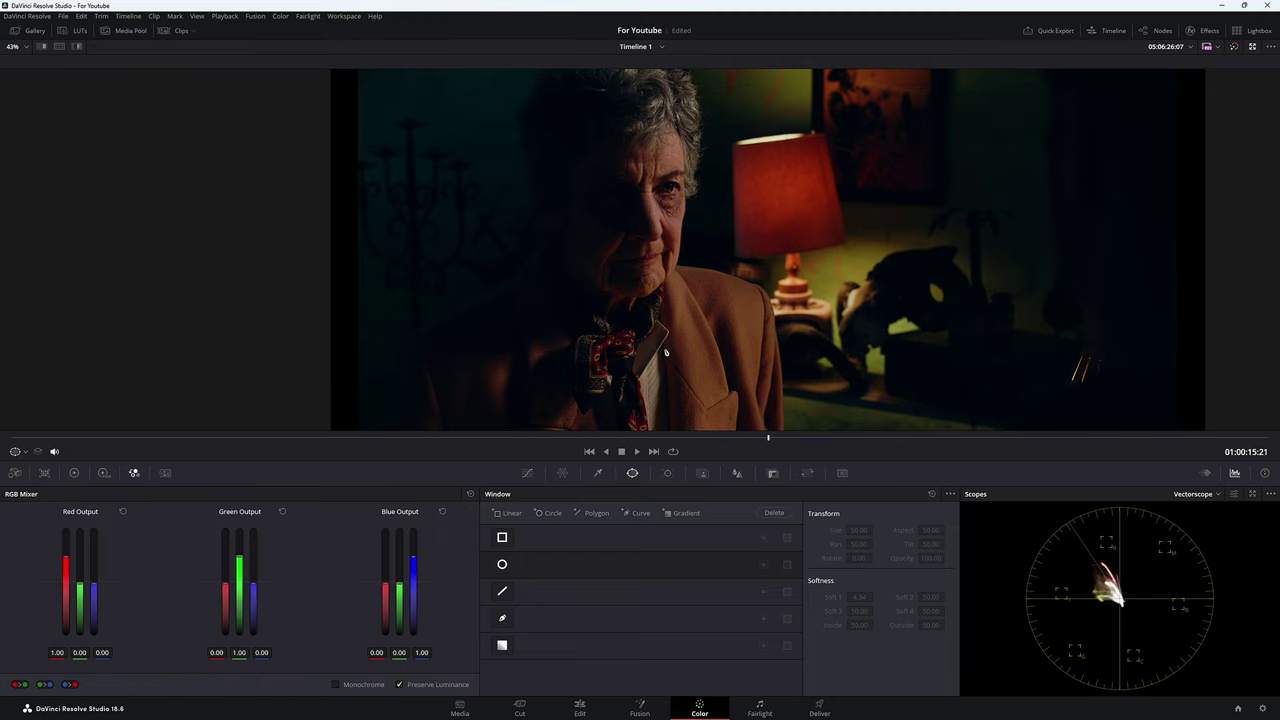
left_click(362, 688)
scroll(545, 305, "up", 2)
left_click_drag(559, 298, 534, 337)
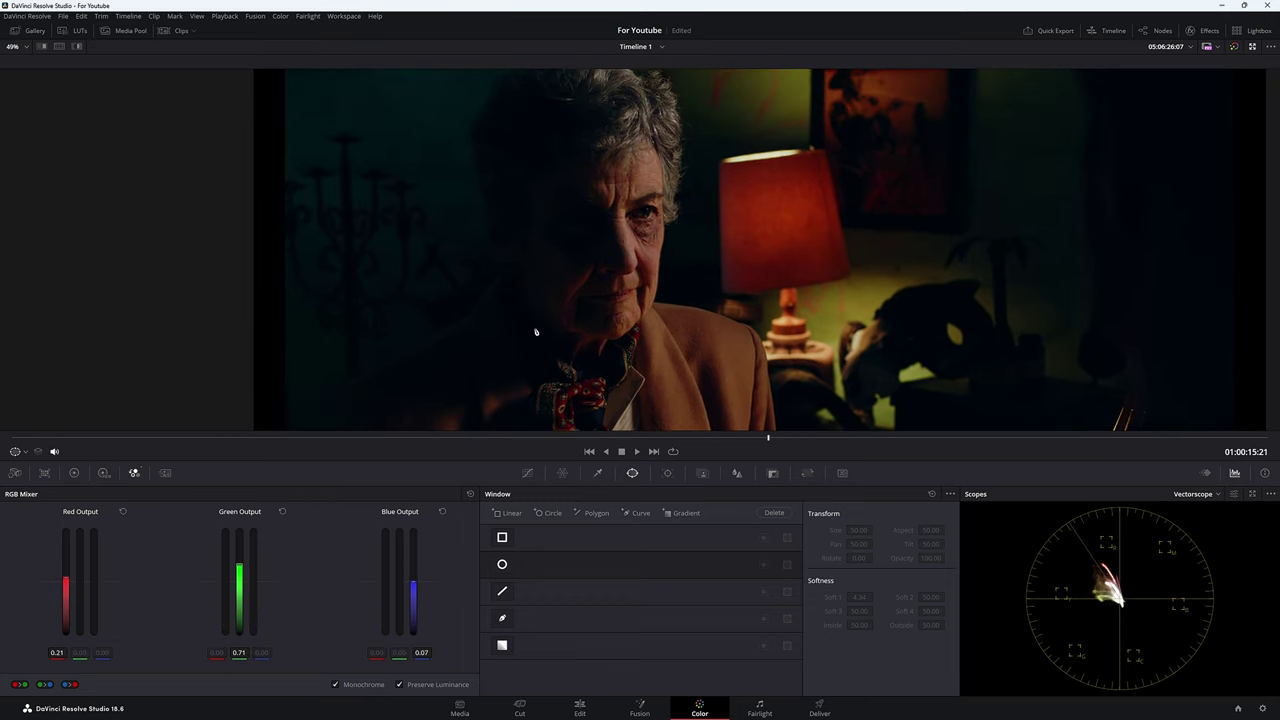
scroll(592, 273, "down", 1)
scroll(595, 280, "down", 2)
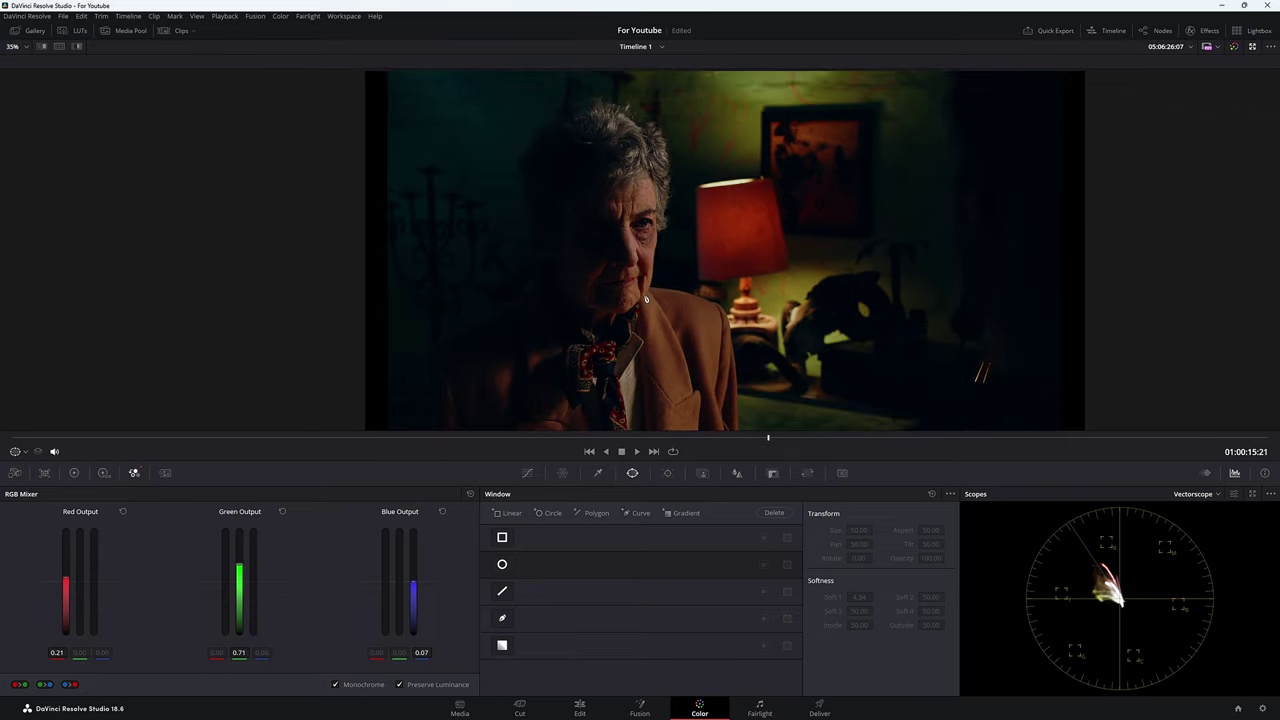
left_click_drag(645, 300, 645, 262)
scroll(645, 262, "down", 1)
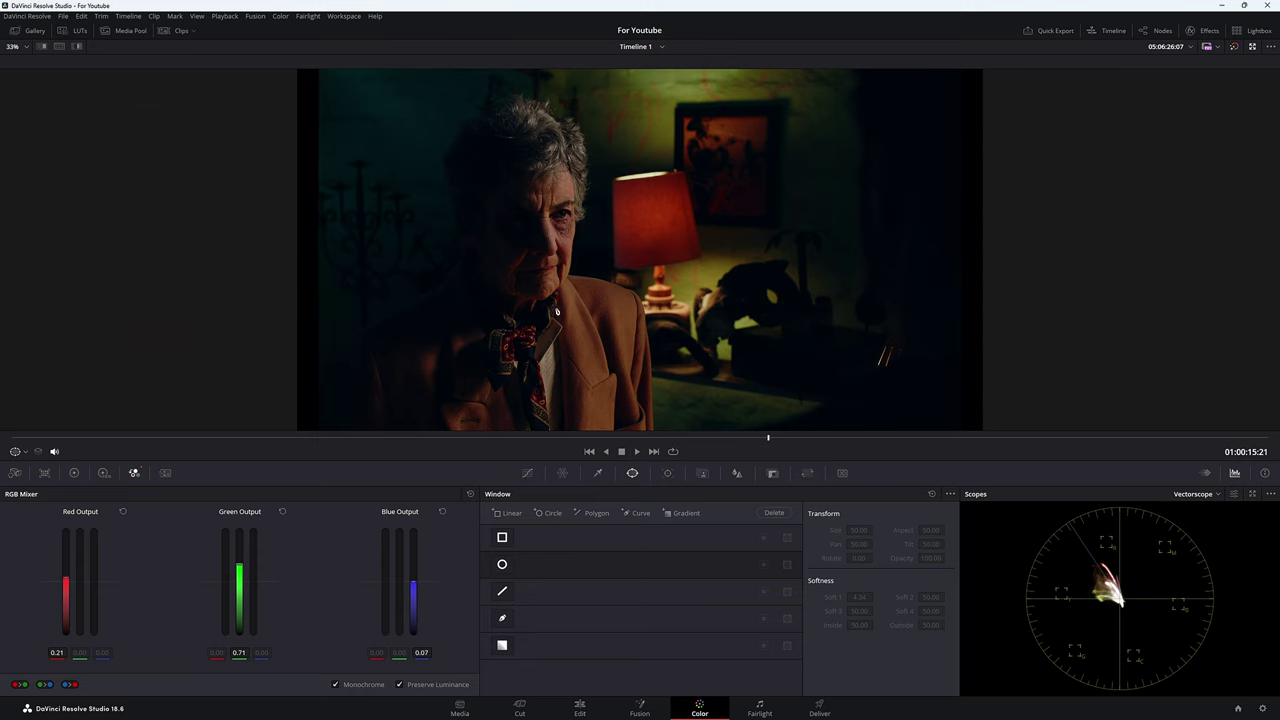
Restore the node graph view and raise the EXP node's Gain to 0.65
key("alt+f")
left_click(74, 472)
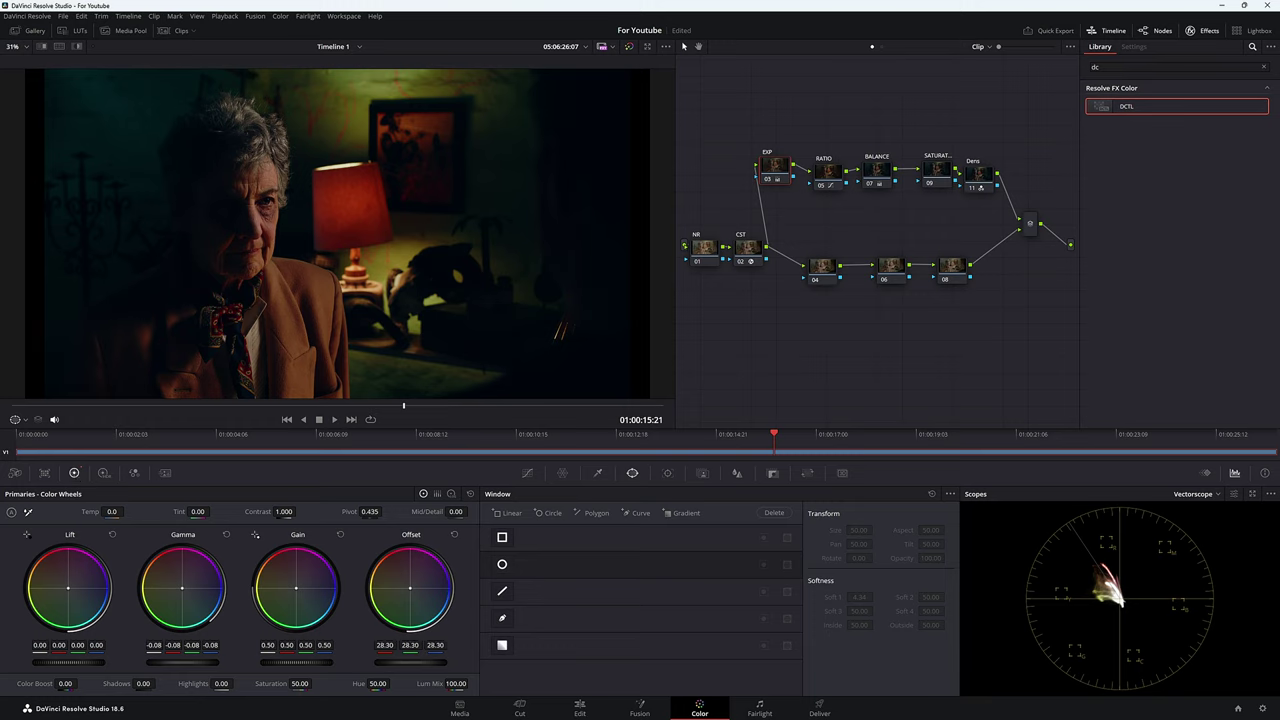
left_click_drag(297, 661, 327, 661)
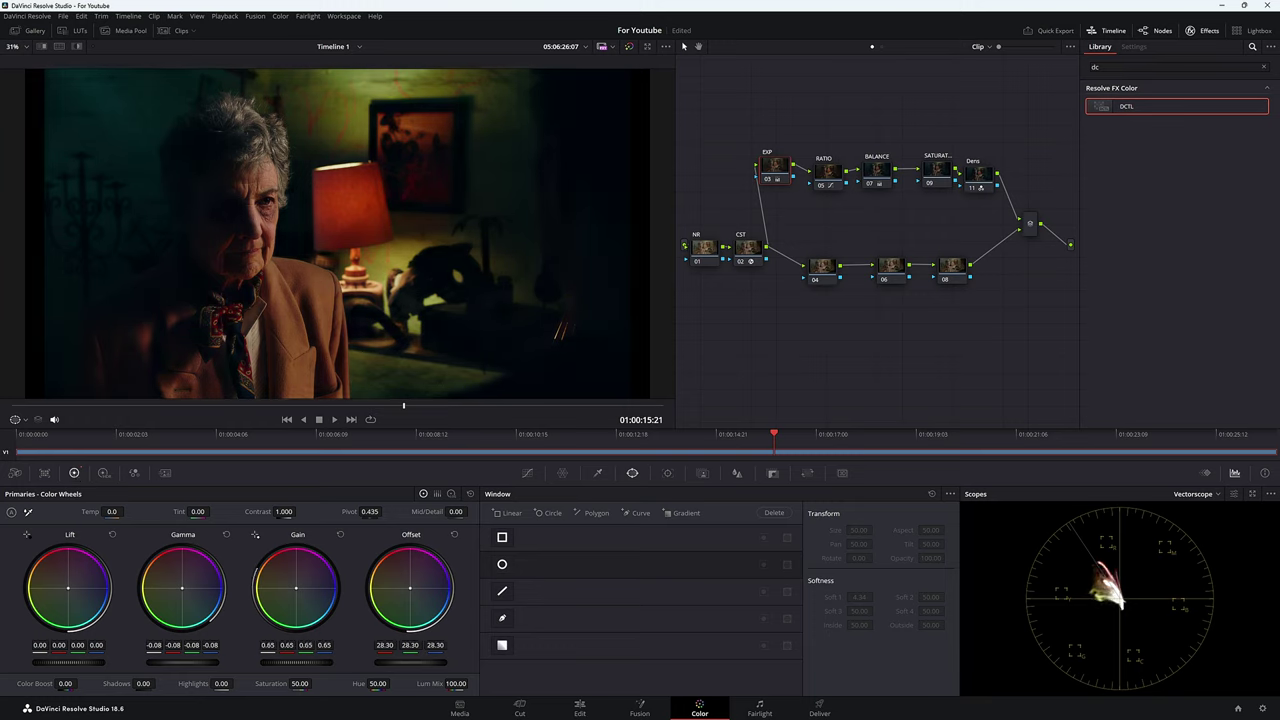
Select the Dens node, enlarge the viewer around the woman's face and scarf, and reopen the RGB Mixer
left_click(976, 192)
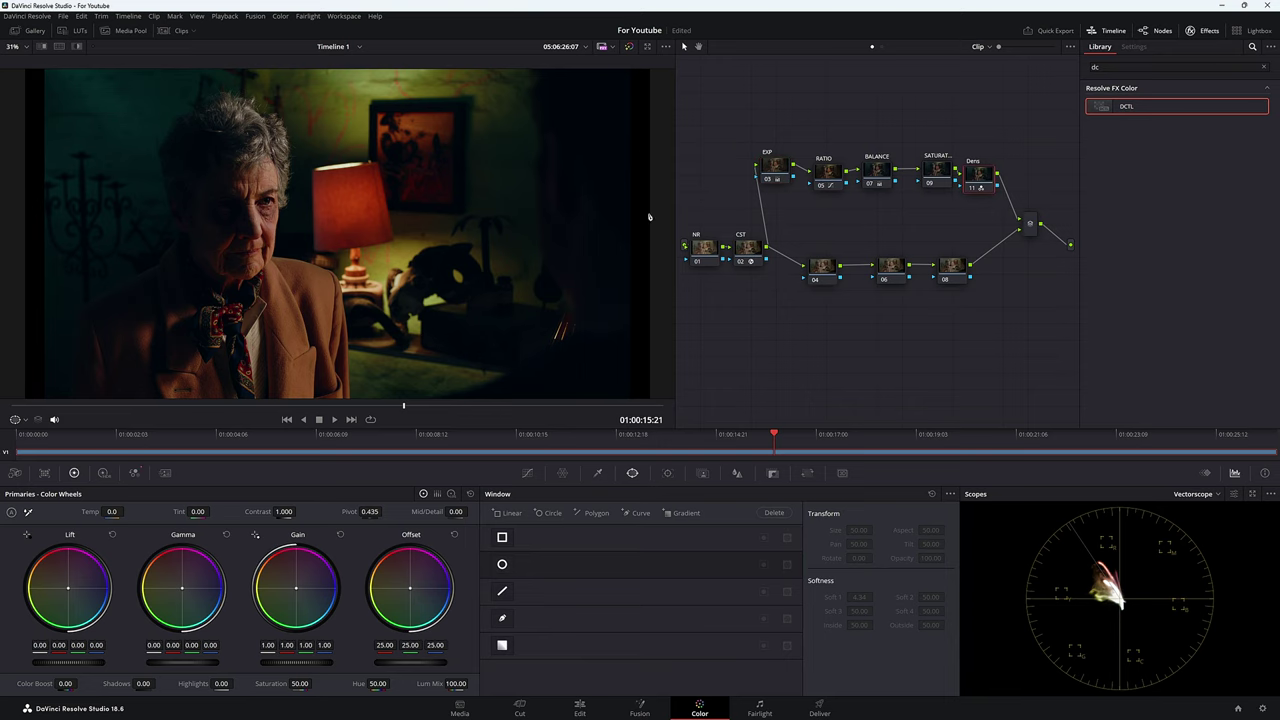
key("alt+f")
scroll(557, 310, "up", 2)
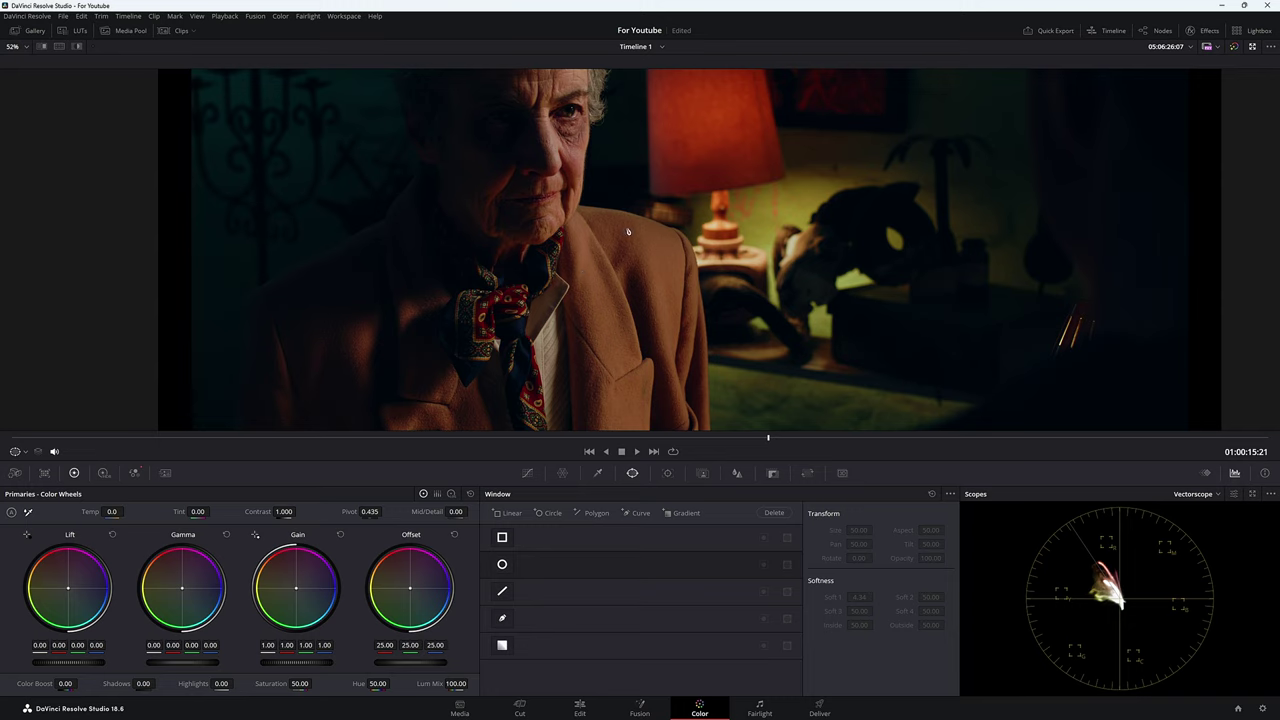
left_click_drag(628, 232, 398, 129)
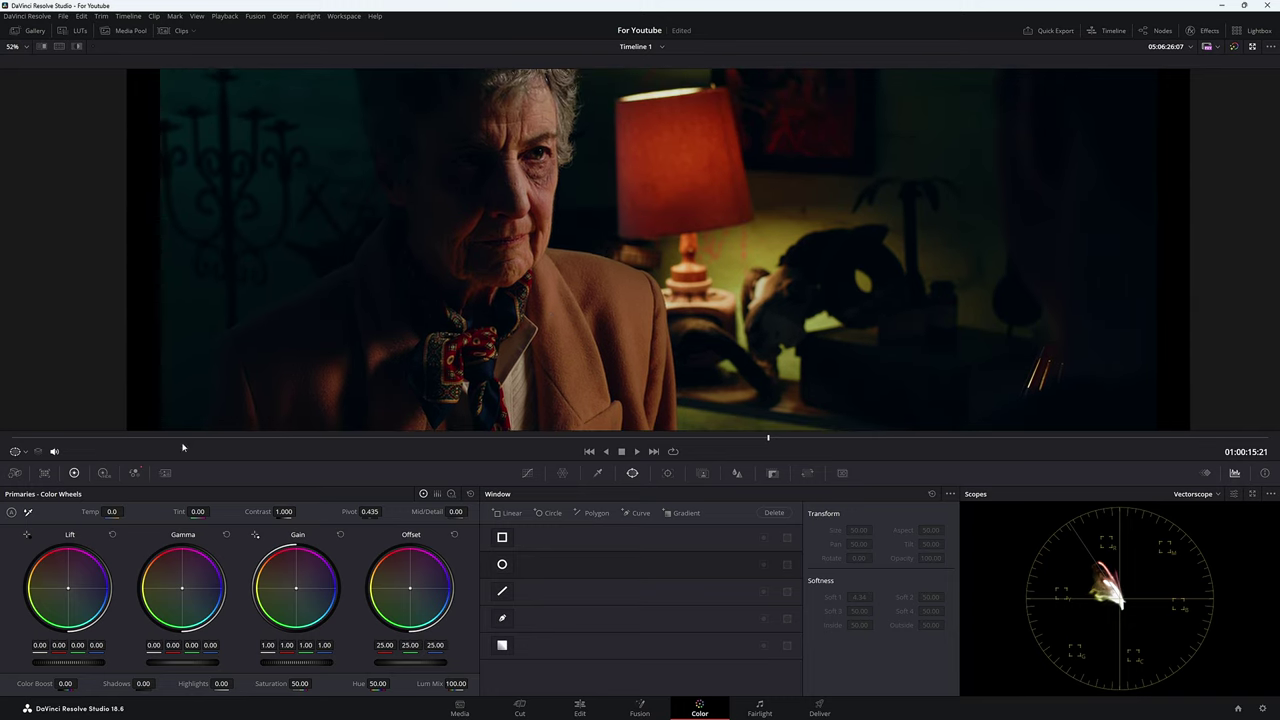
left_click(134, 473)
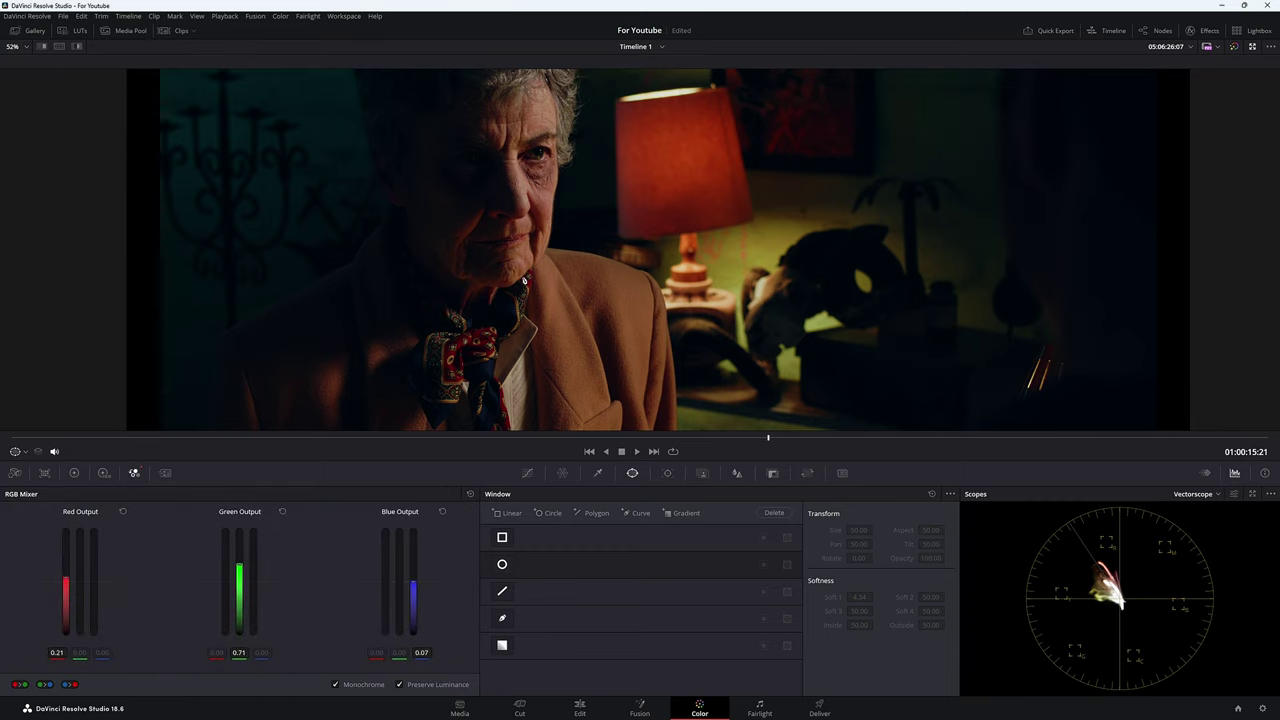
scroll(531, 278, "down", 1)
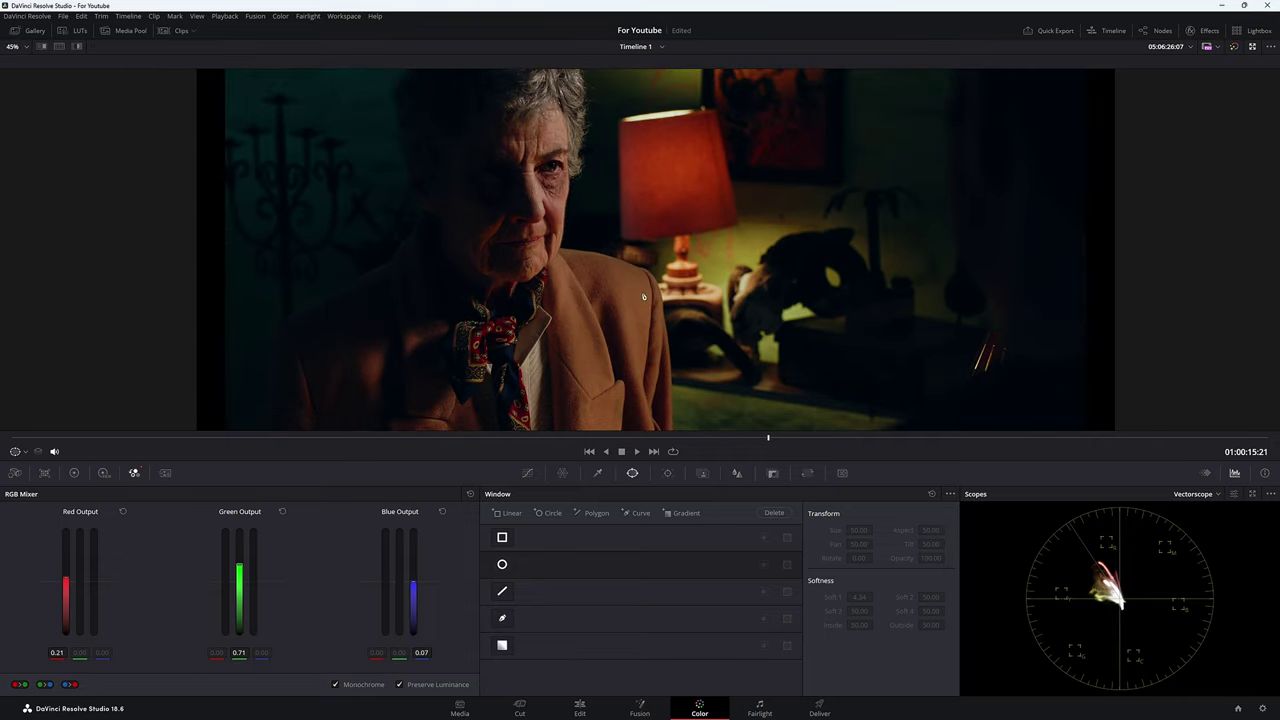
scroll(601, 272, "up", 1)
left_click_drag(594, 238, 506, 333)
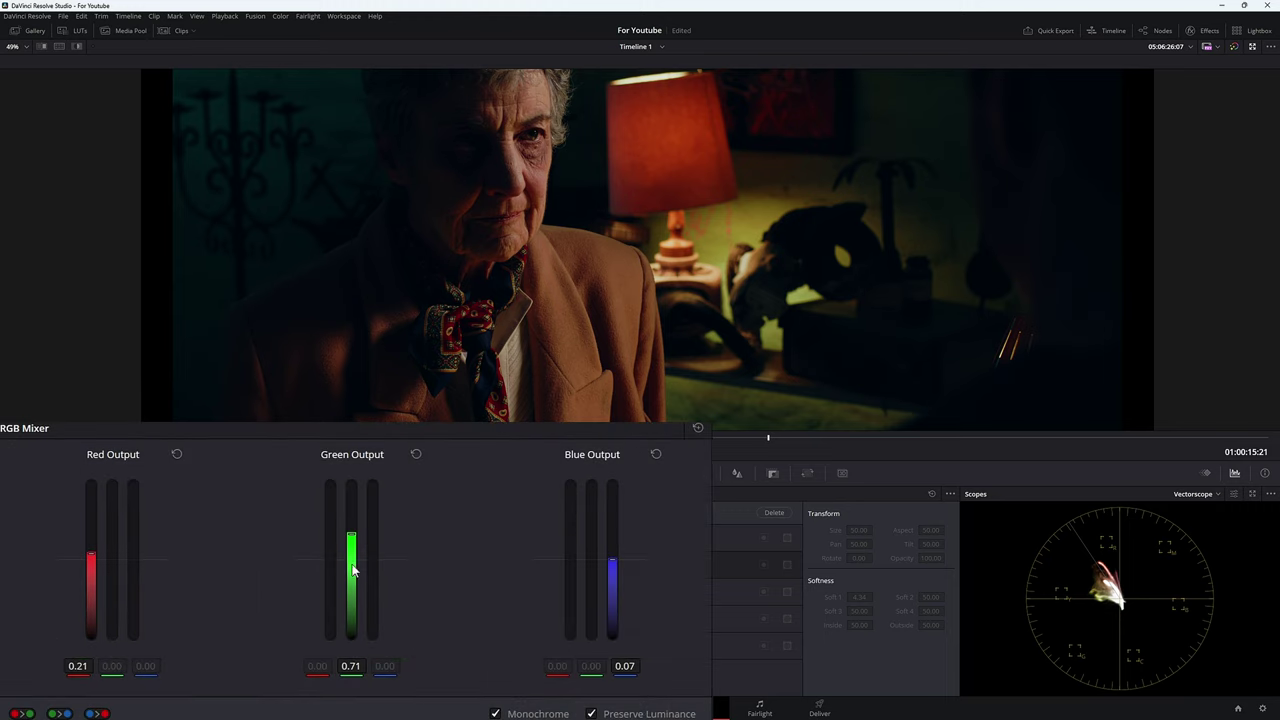
Raise the Dens node's green level in Green Output to 1.47 and blue level in Blue Output to 0.29
left_click_drag(355, 572, 355, 514)
scroll(494, 313, "up", 5)
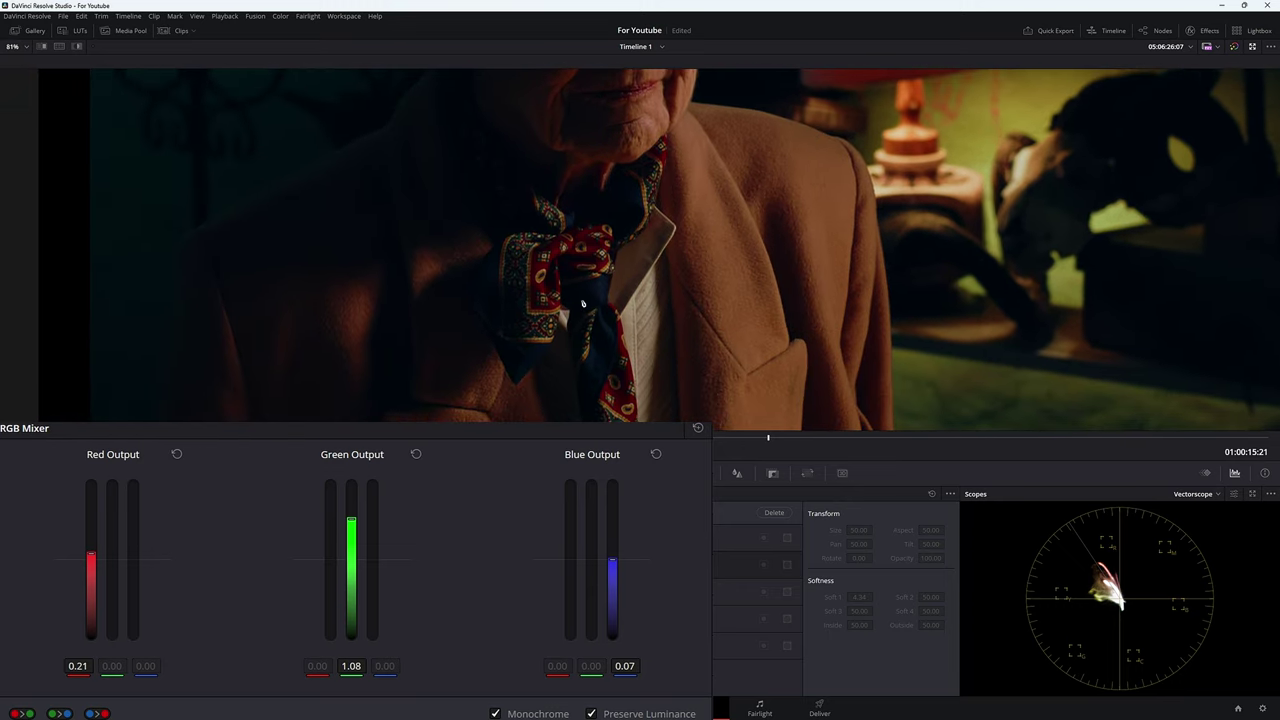
scroll(583, 303, "up", 2)
left_click_drag(357, 551, 357, 515)
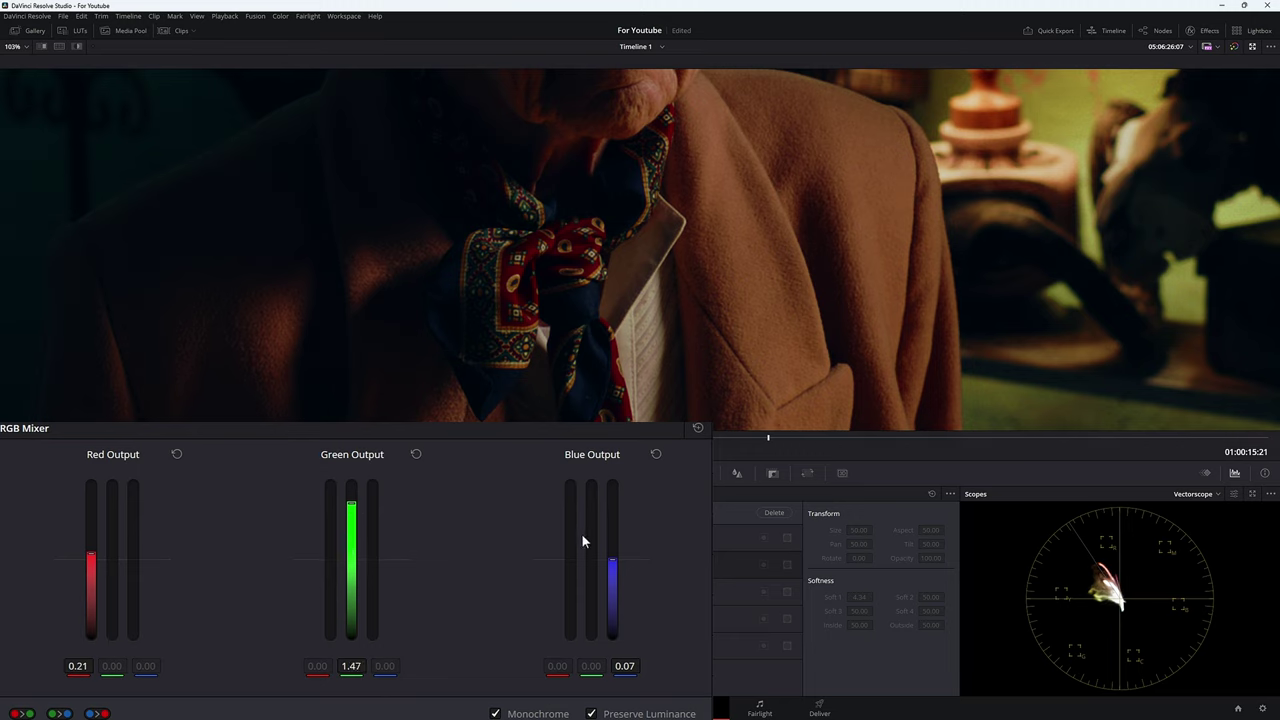
left_click_drag(612, 580, 612, 560)
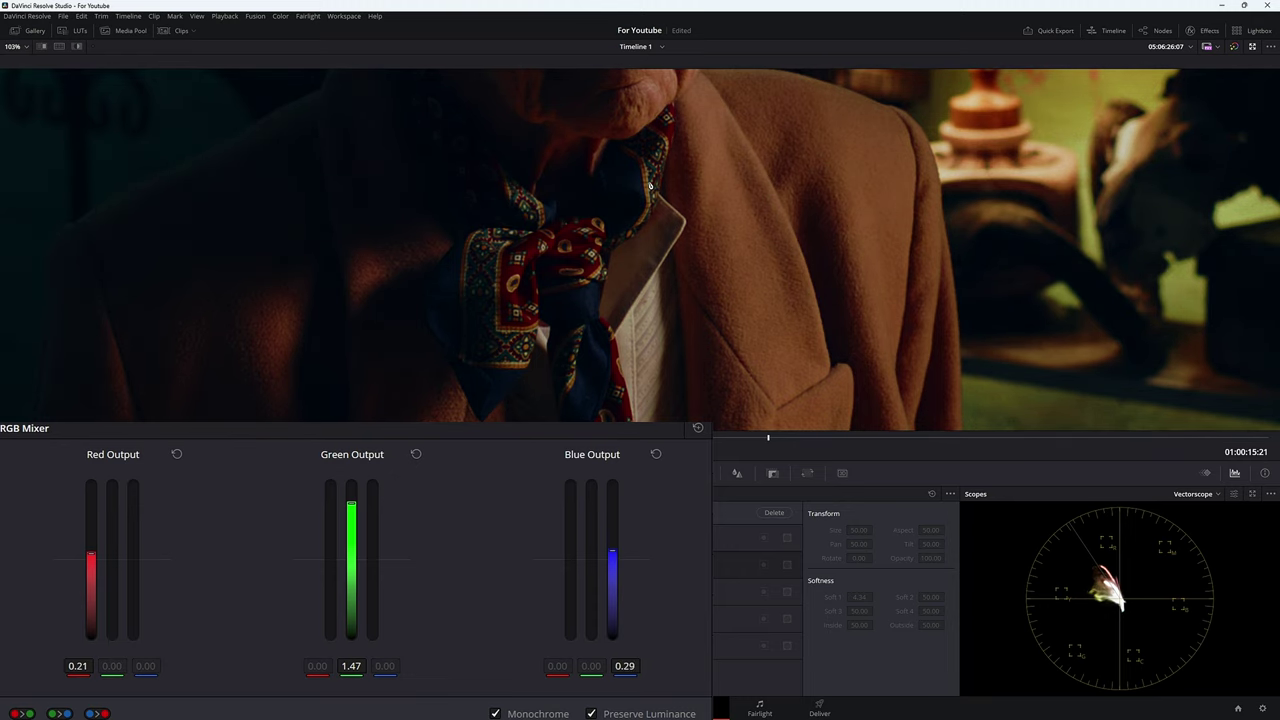
Try a stronger red level in the Dens node's Red Output, and settle it at 0.29
scroll(630, 250, "down", 2)
scroll(628, 257, "down", 2)
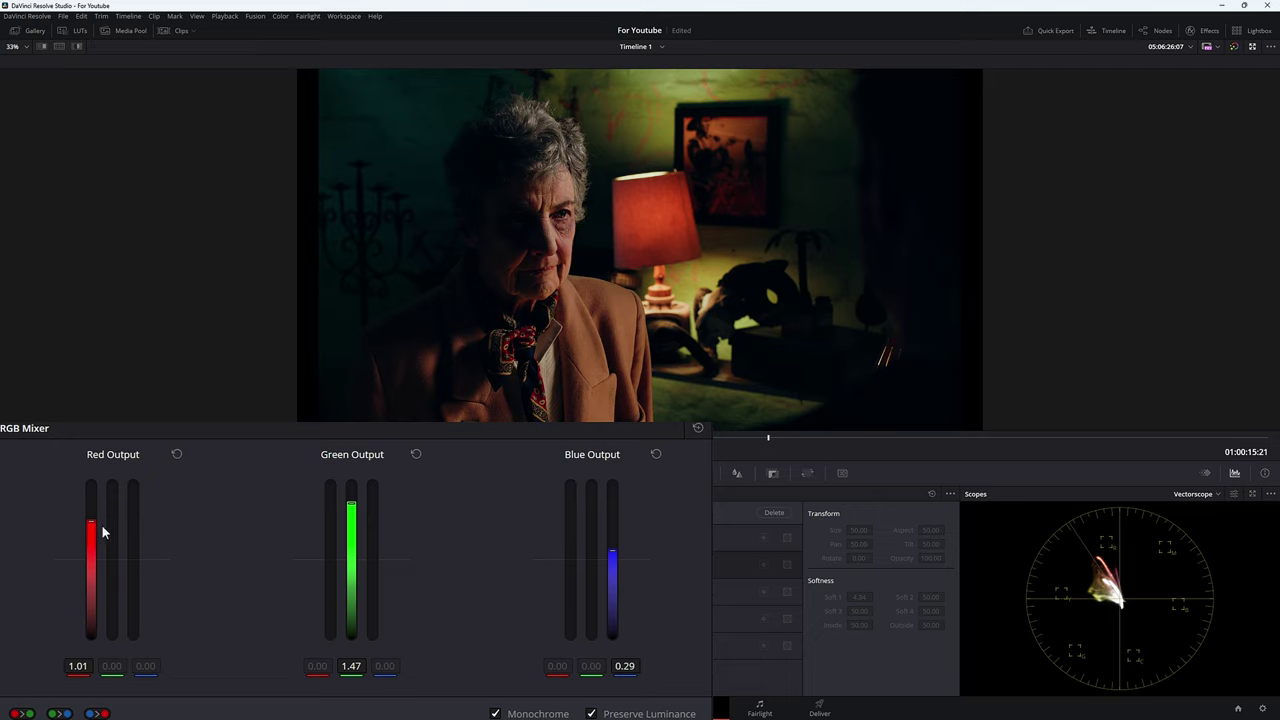
mouse_move(93, 530)
left_mouse_down()
mouse_move(91, 570)
mouse_move(91, 549)
left_mouse_up()
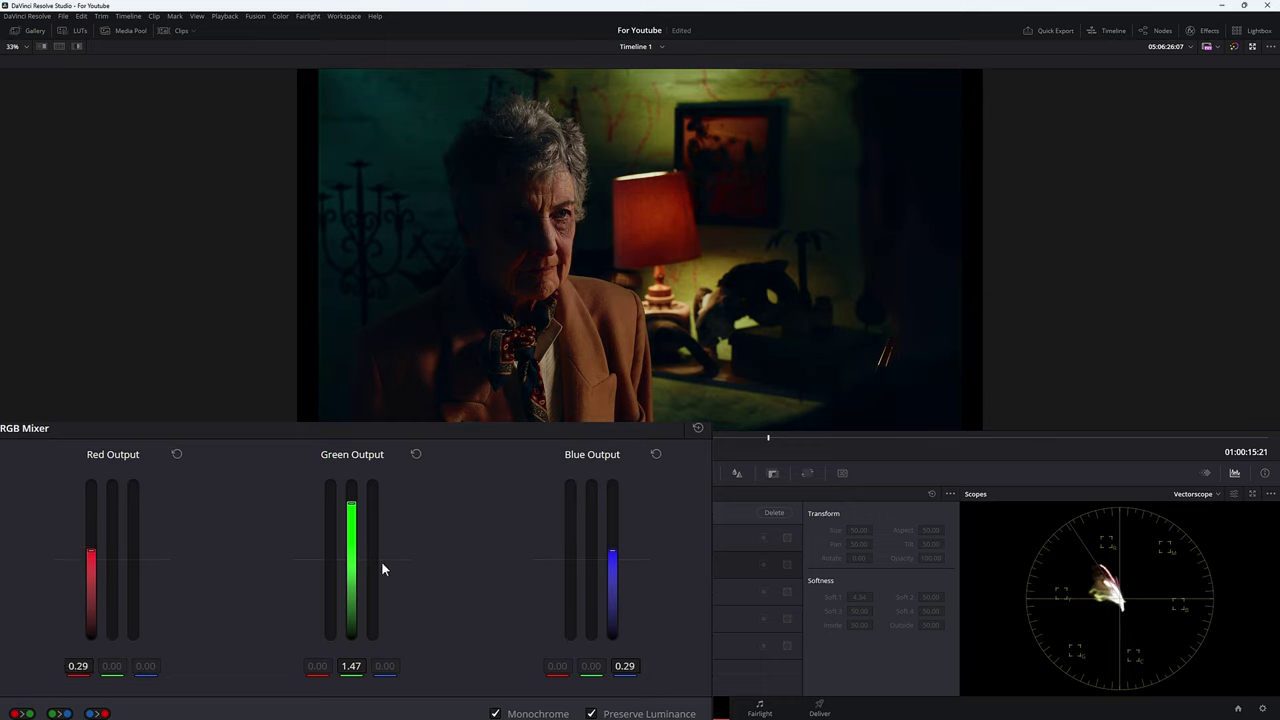
Fine-tune the Dens node's green and blue output levels and review the density result in full screen
mouse_move(355, 542)
left_mouse_down()
mouse_move(355, 571)
mouse_move(358, 524)
left_mouse_up()
left_click_drag(612, 566, 612, 567)
mouse_move(351, 518)
left_mouse_down()
mouse_move(351, 530)
mouse_move(351, 512)
left_mouse_up()
key("ctrl+f")
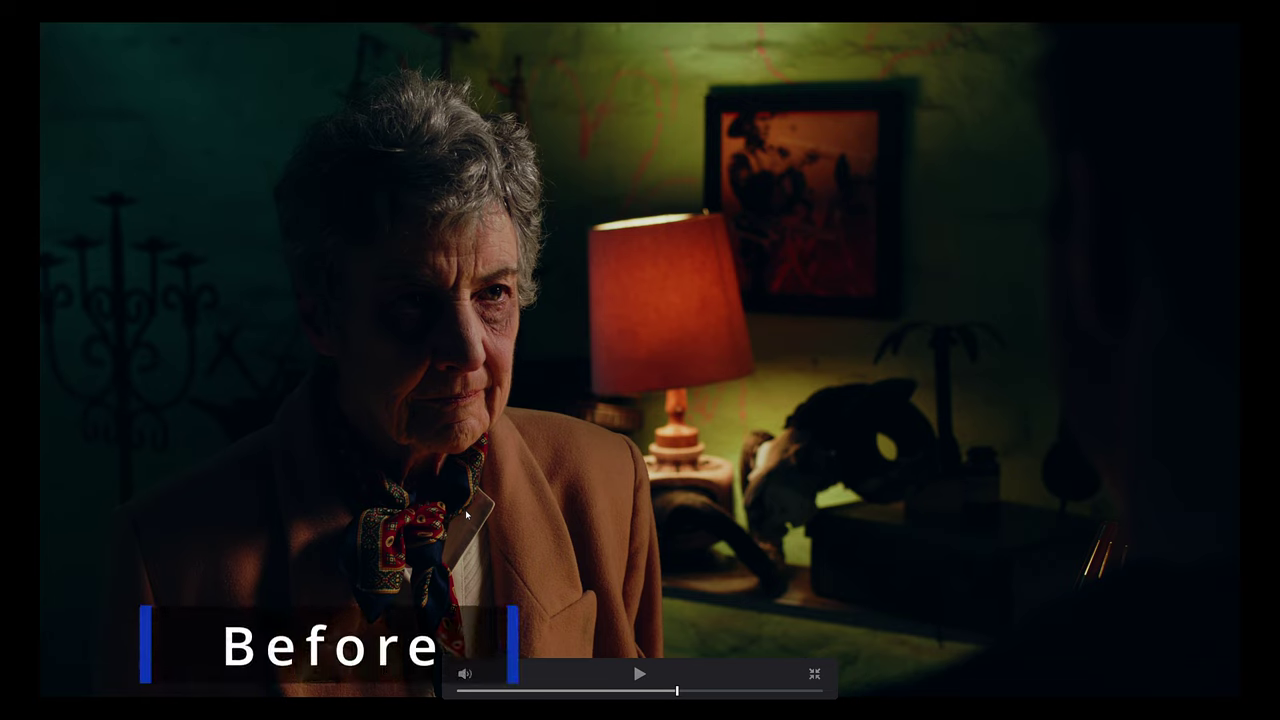
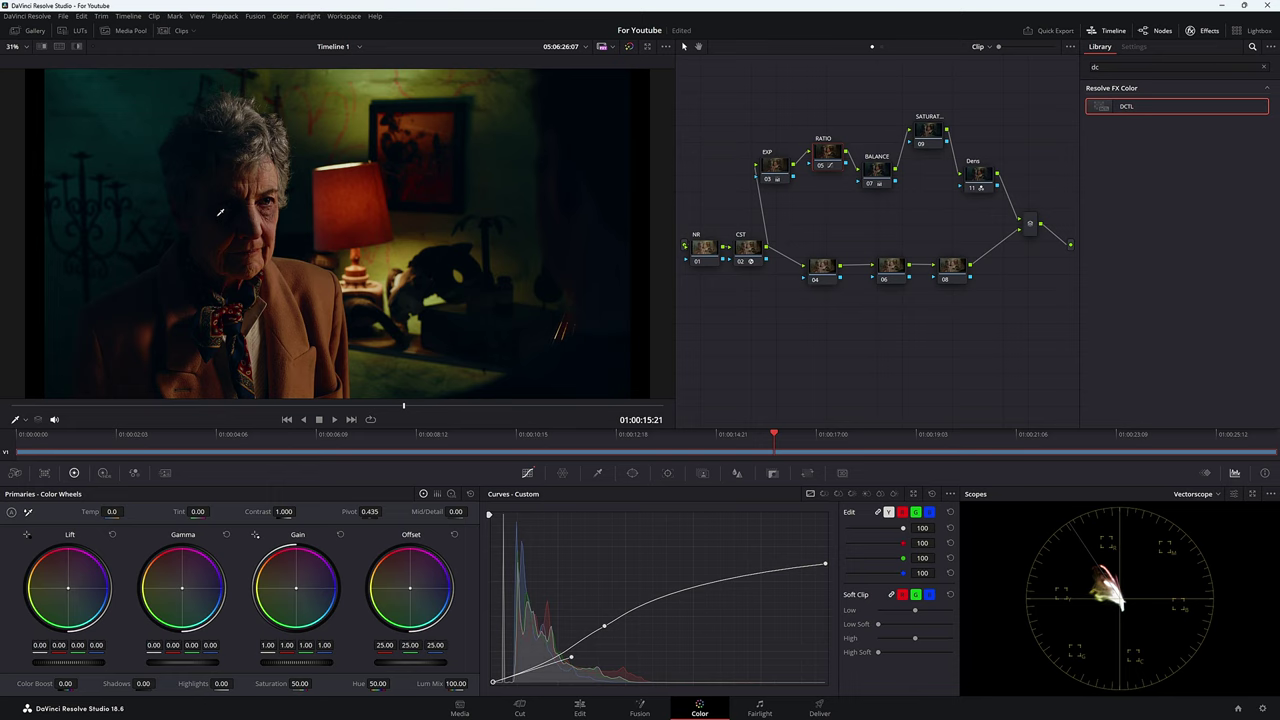
Move the SATURATION node above the others and check its Color Space and Channels assignments
left_click_drag(929, 137, 885, 104)
right_click(885, 104)
mouse_move(925, 225)
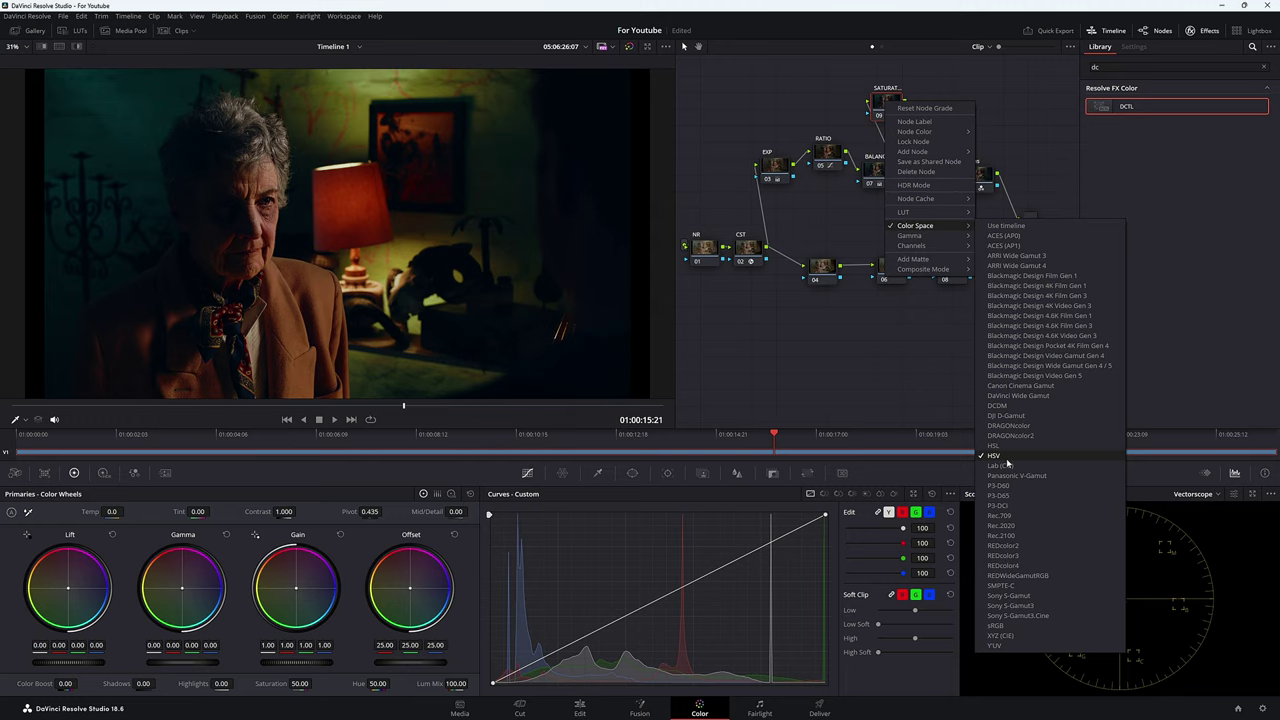
mouse_move(934, 246)
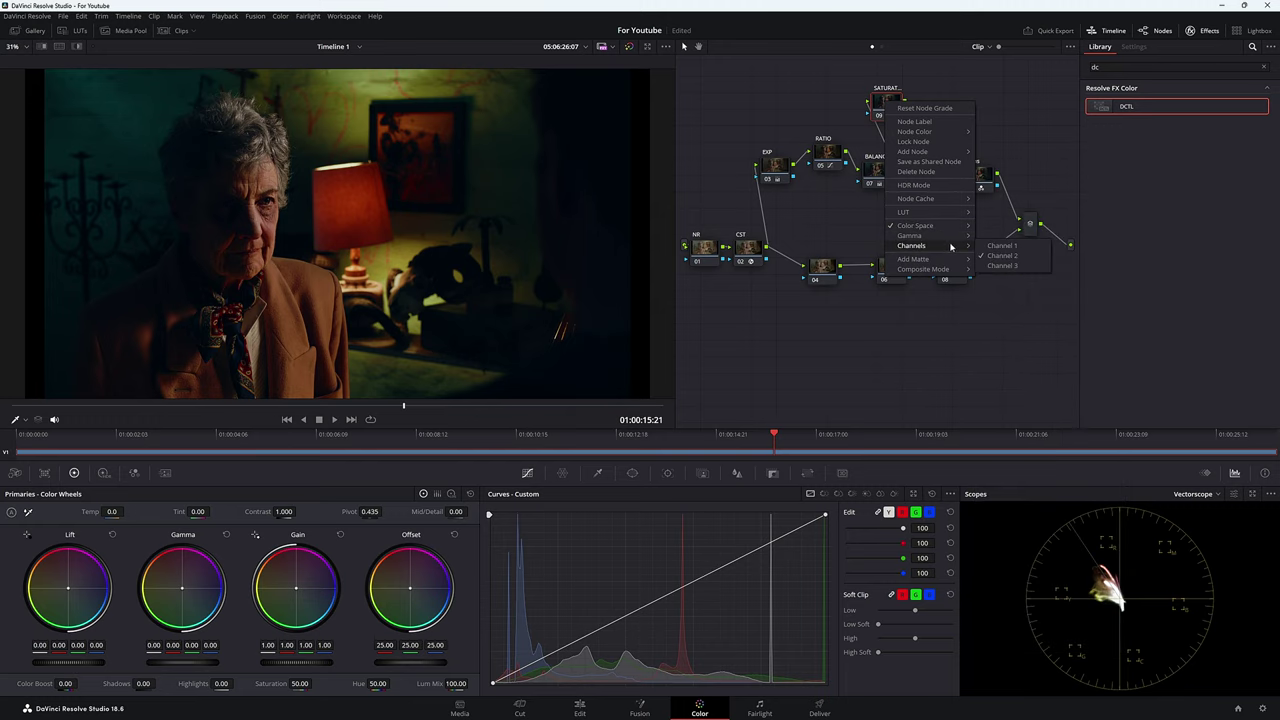
left_click(878, 113)
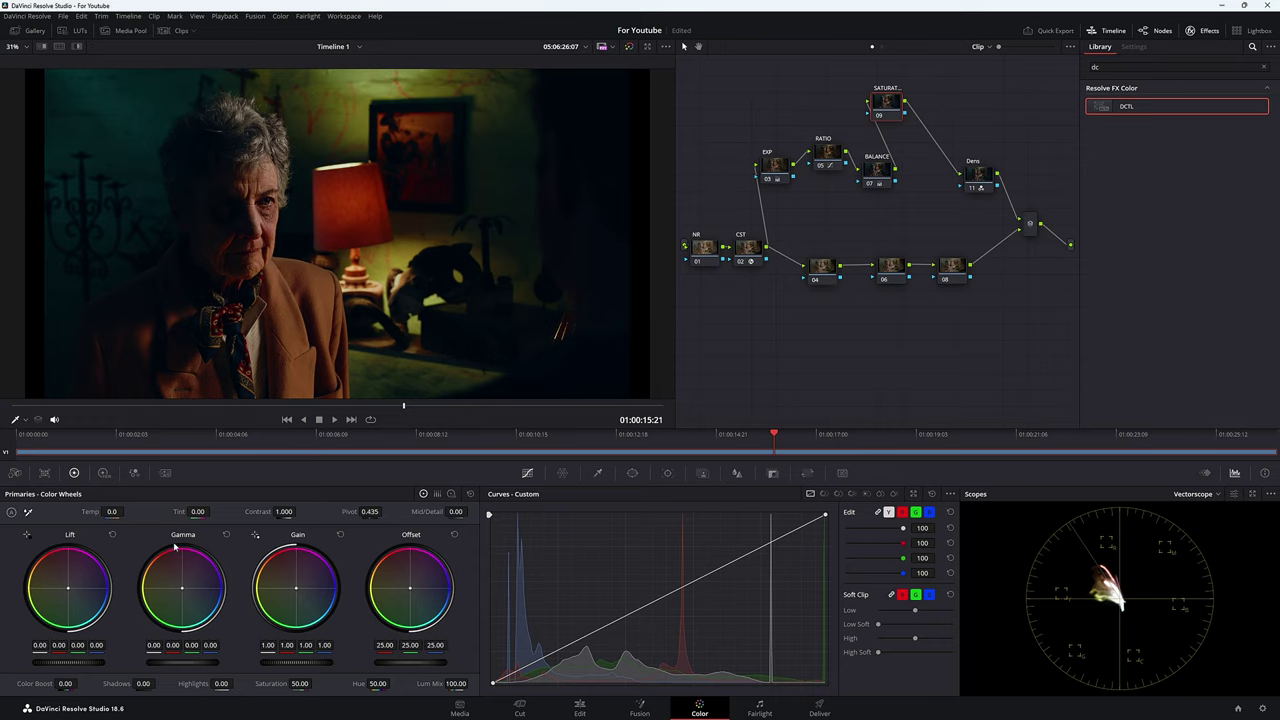
Try a saturation adjustment on the SATURATION node with Gamma at 0.04 and Gain at 0.81 in the enlarged viewer
key("alt+f")
mouse_move(302, 667)
left_mouse_down()
mouse_move(167, 667)
mouse_move(187, 662)
left_mouse_up()
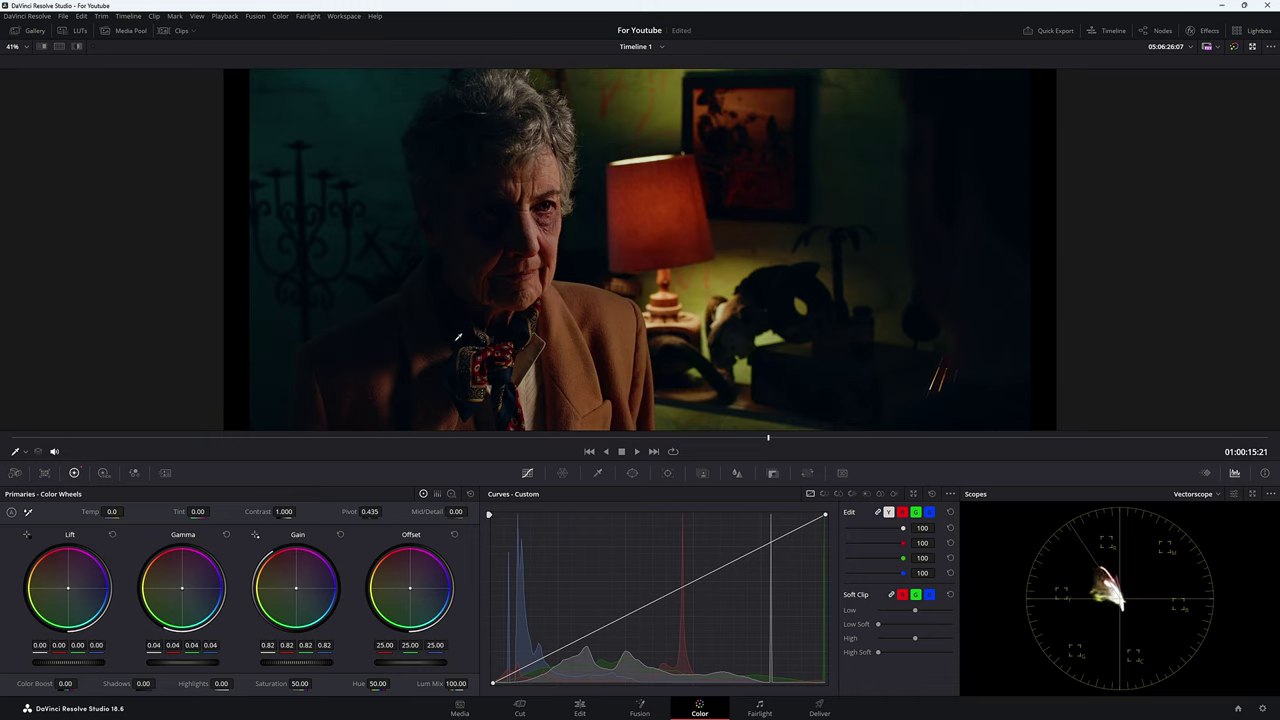
mouse_move(296, 662)
left_mouse_down()
mouse_move(264, 662)
mouse_move(311, 667)
left_mouse_up()
left_click_drag(186, 665, 186, 662)
key("alt+f")
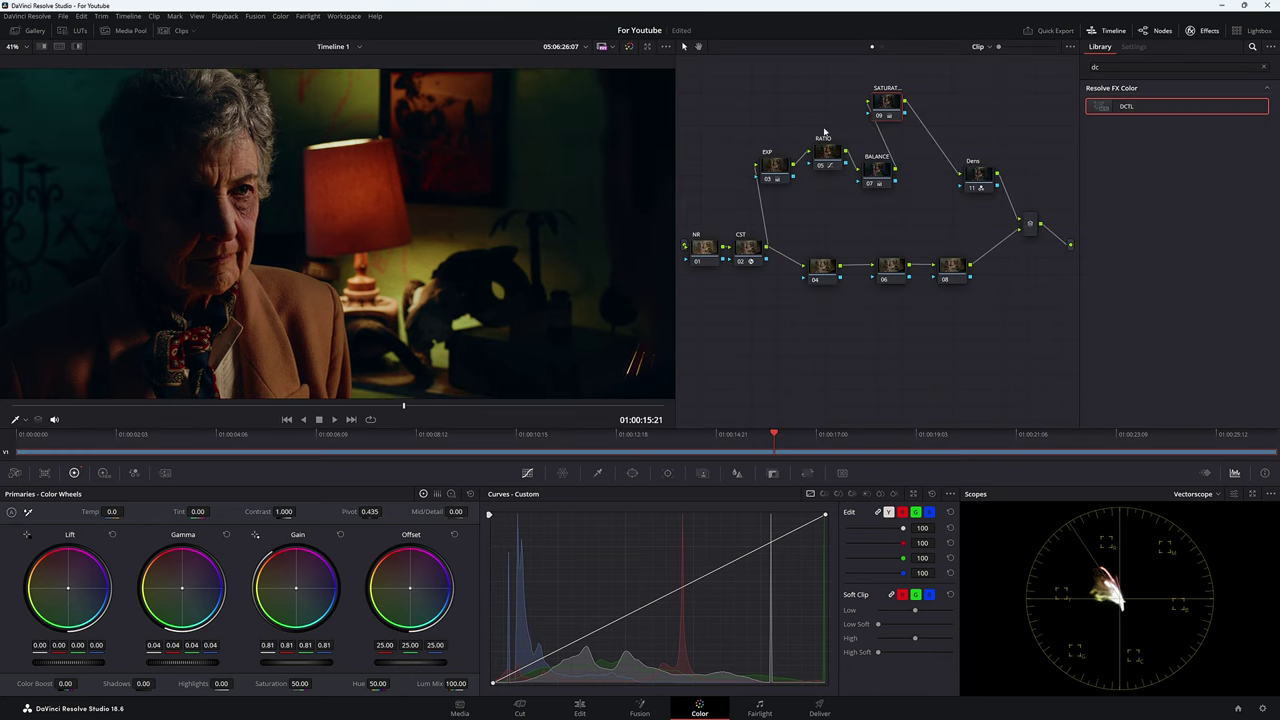
Reset the SATURATION node's grade and realign it with the Dens and mixer nodes after BALANCE
right_click(890, 103)
left_click(925, 160)
left_click_drag(888, 102, 912, 181)
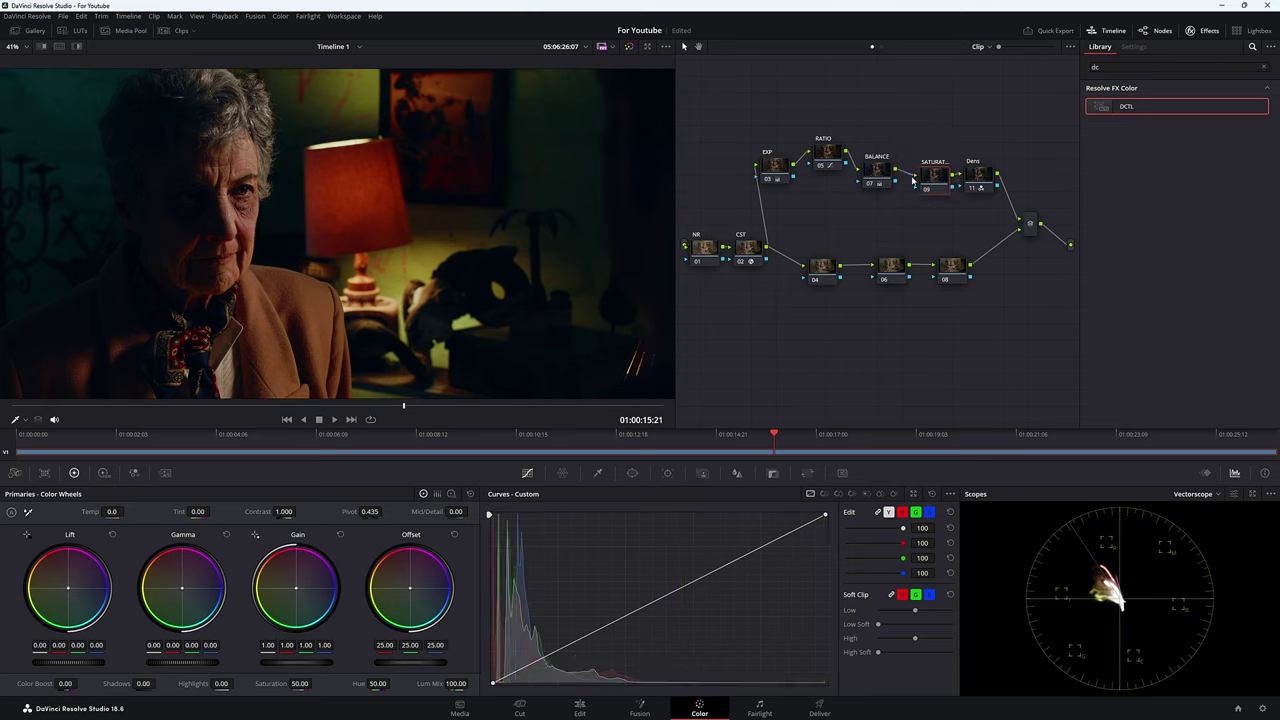
left_click_drag(912, 178, 900, 173)
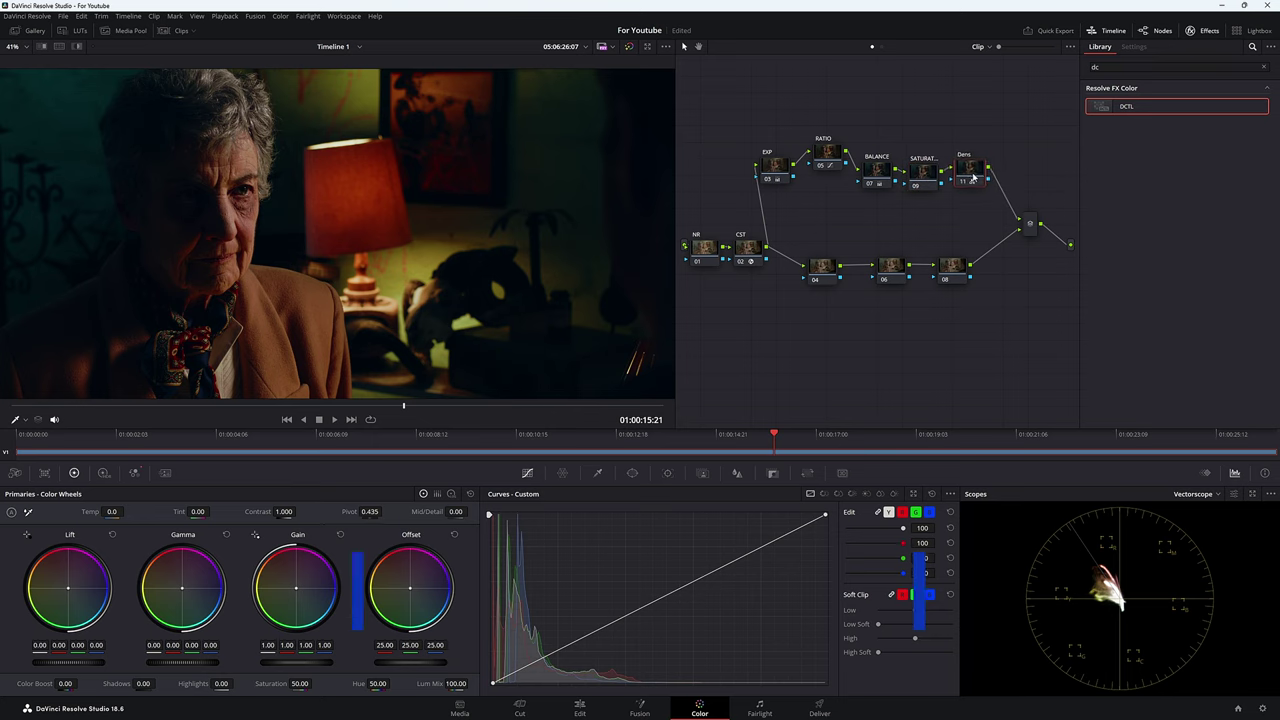
left_click_drag(982, 188, 972, 178)
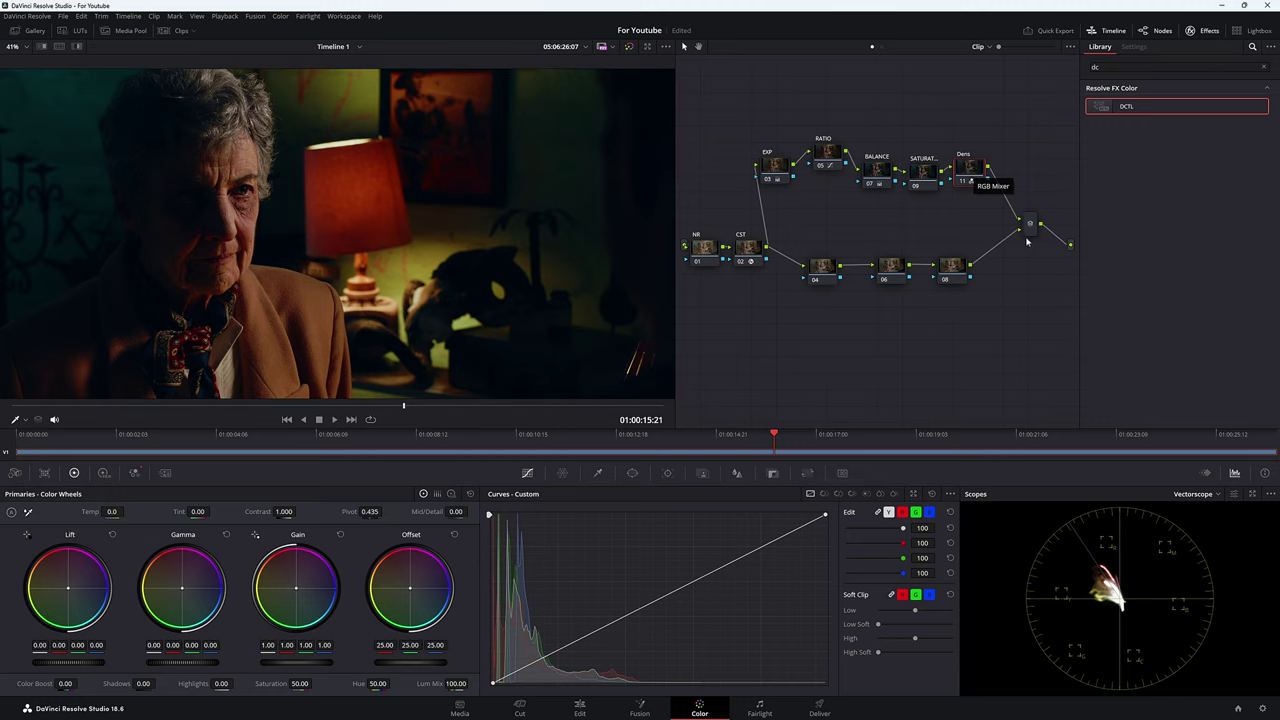
mouse_move(1027, 241)
left_mouse_down()
mouse_move(1004, 246)
mouse_move(1006, 227)
left_mouse_up()
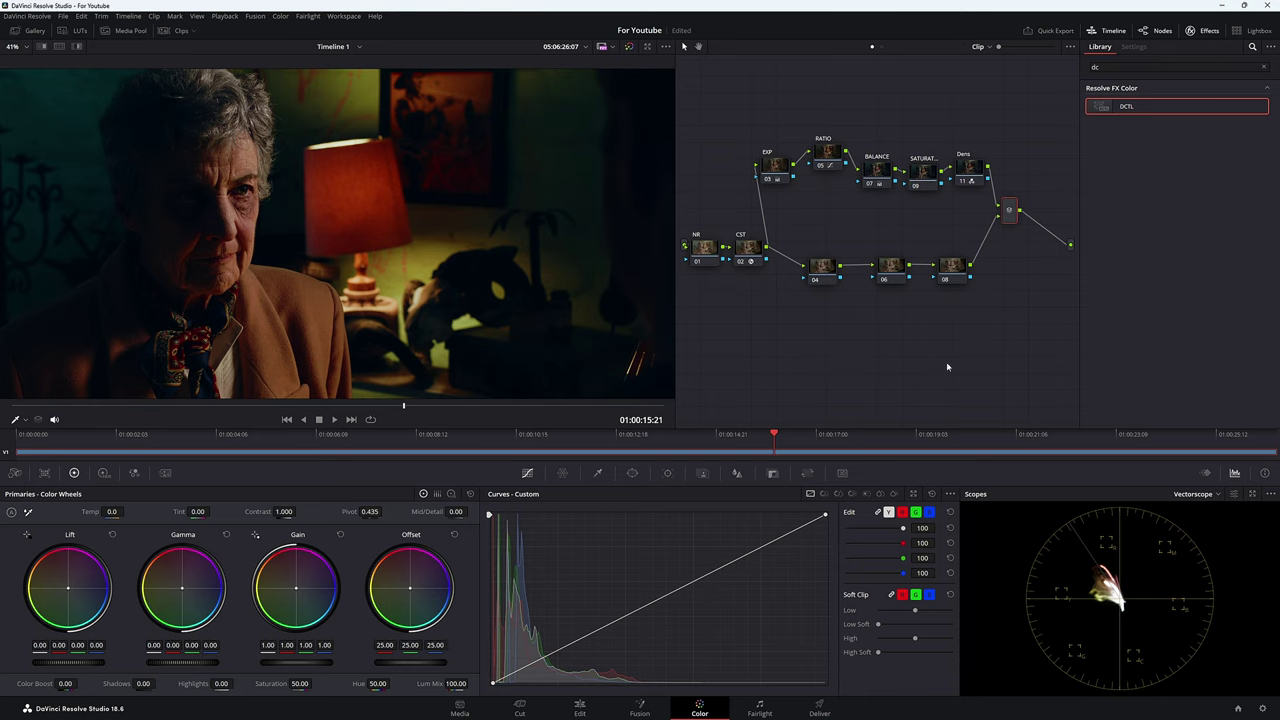
Open the timeline-level node graph and add a serial node before the Color Space Transform node
left_click(882, 47)
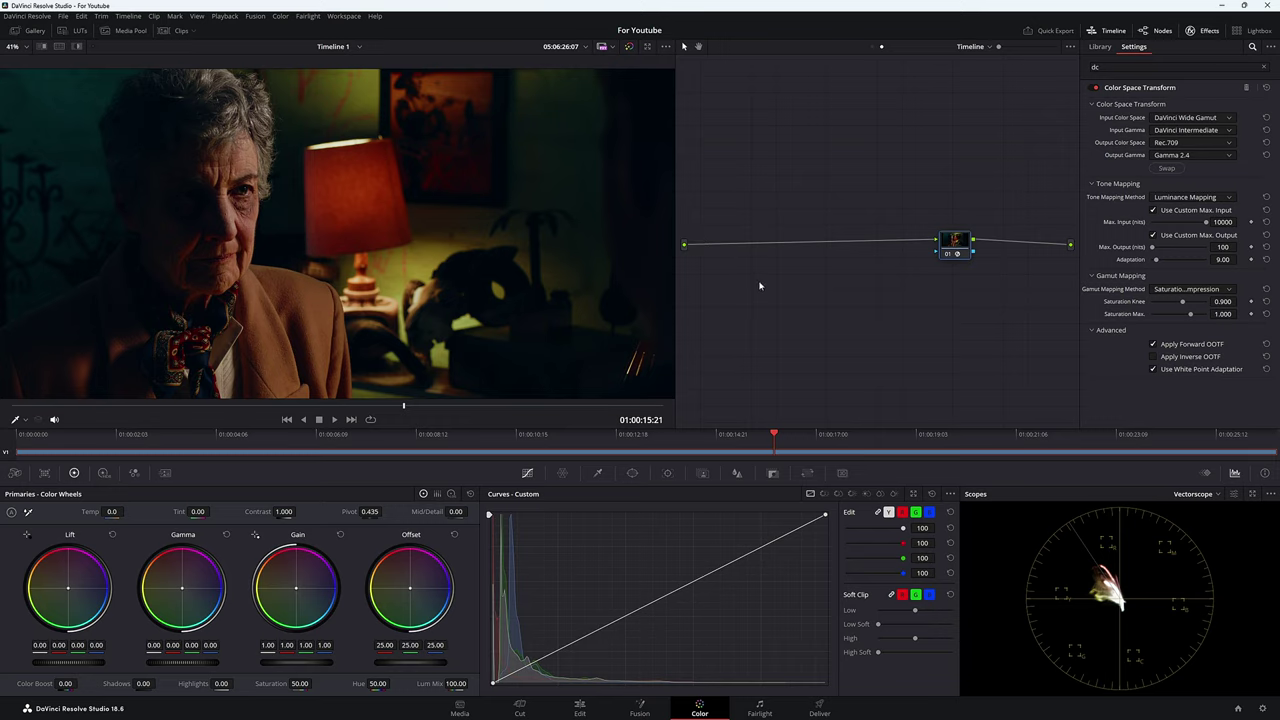
key("shift+s")
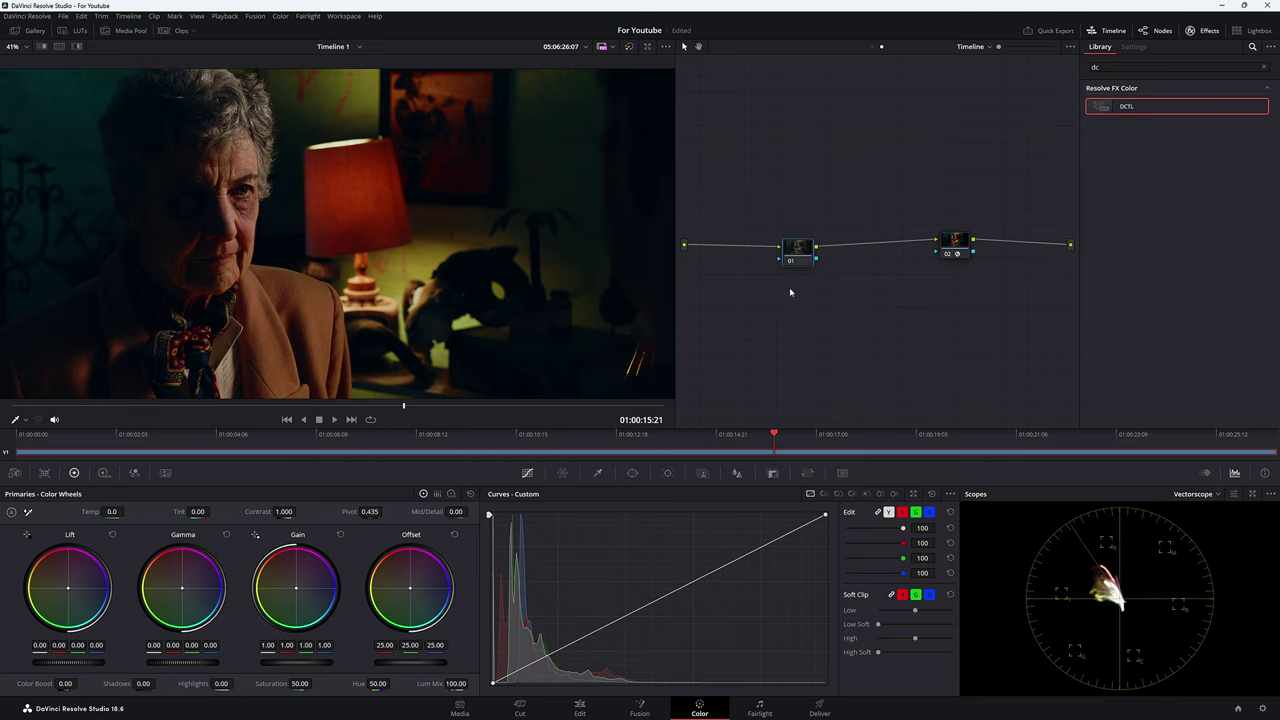
left_click_drag(804, 256, 793, 226)
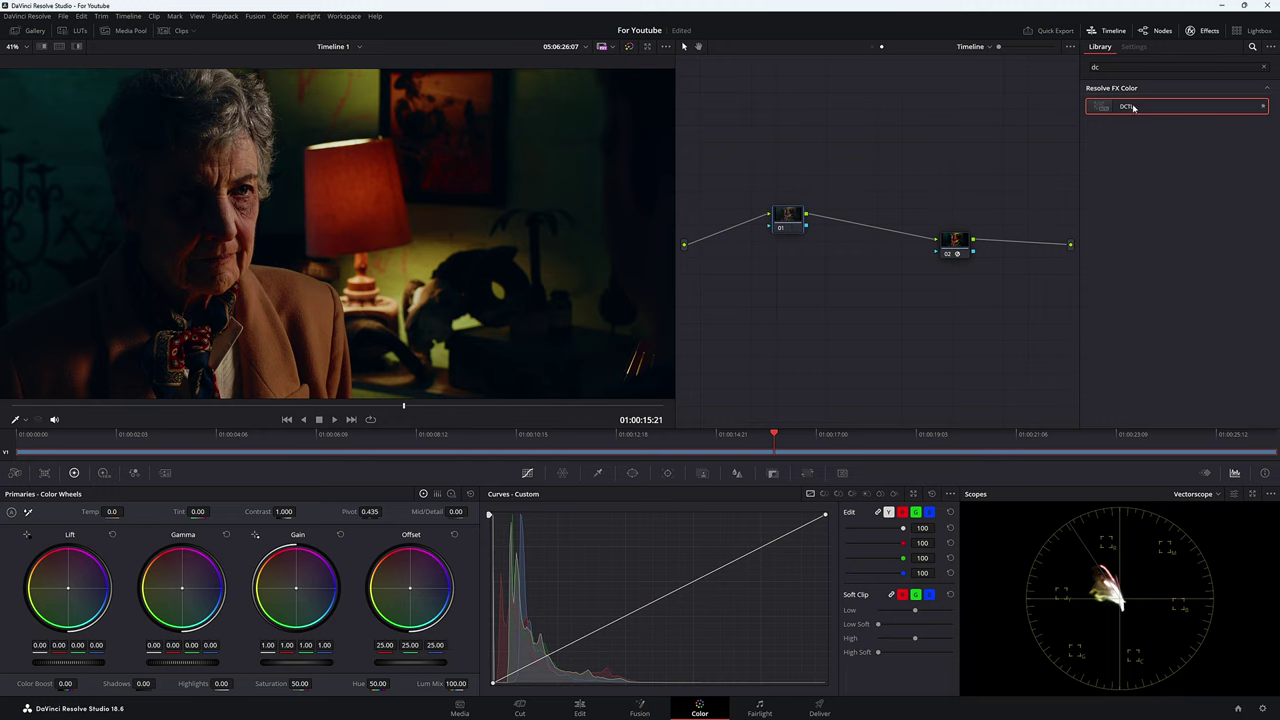
Anchor node 01's custom curve at middle gray using the KH Gray Card v1.0.1 DCTL in DaVinci Intermediate, and remove the plugin
left_click_drag(1133, 108, 793, 220)
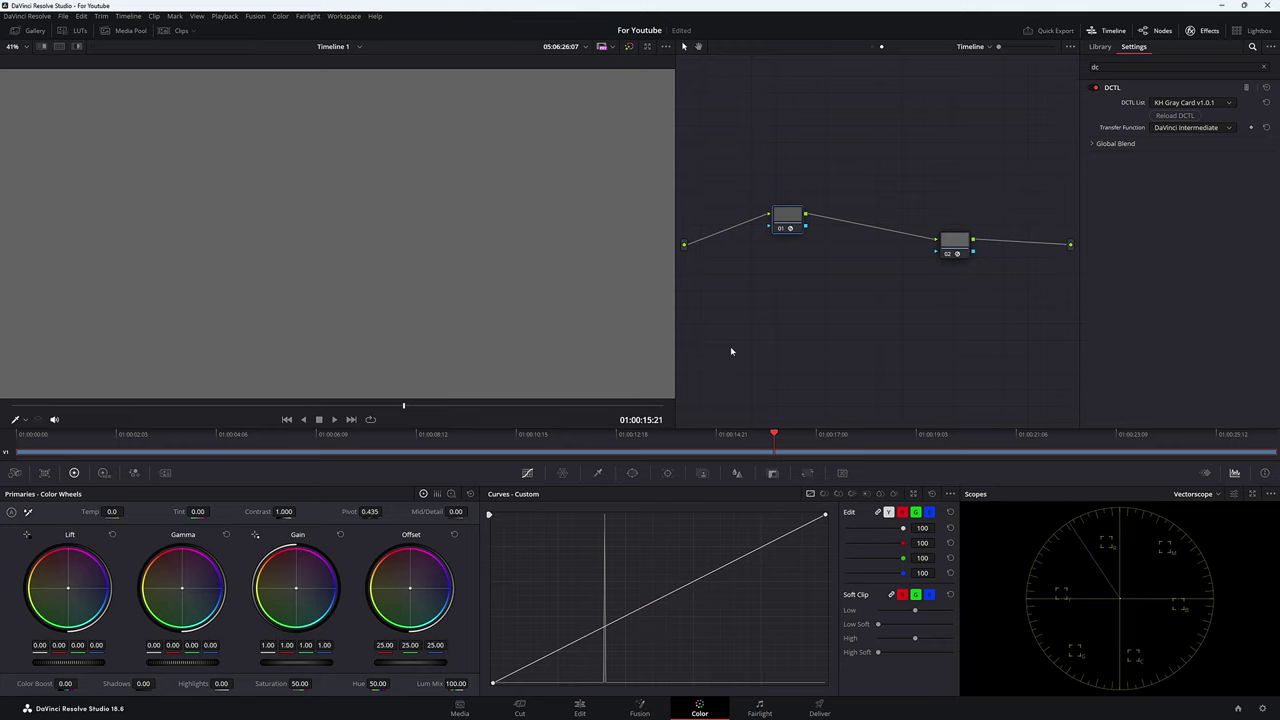
left_click(604, 629)
left_click_drag(796, 224, 789, 231)
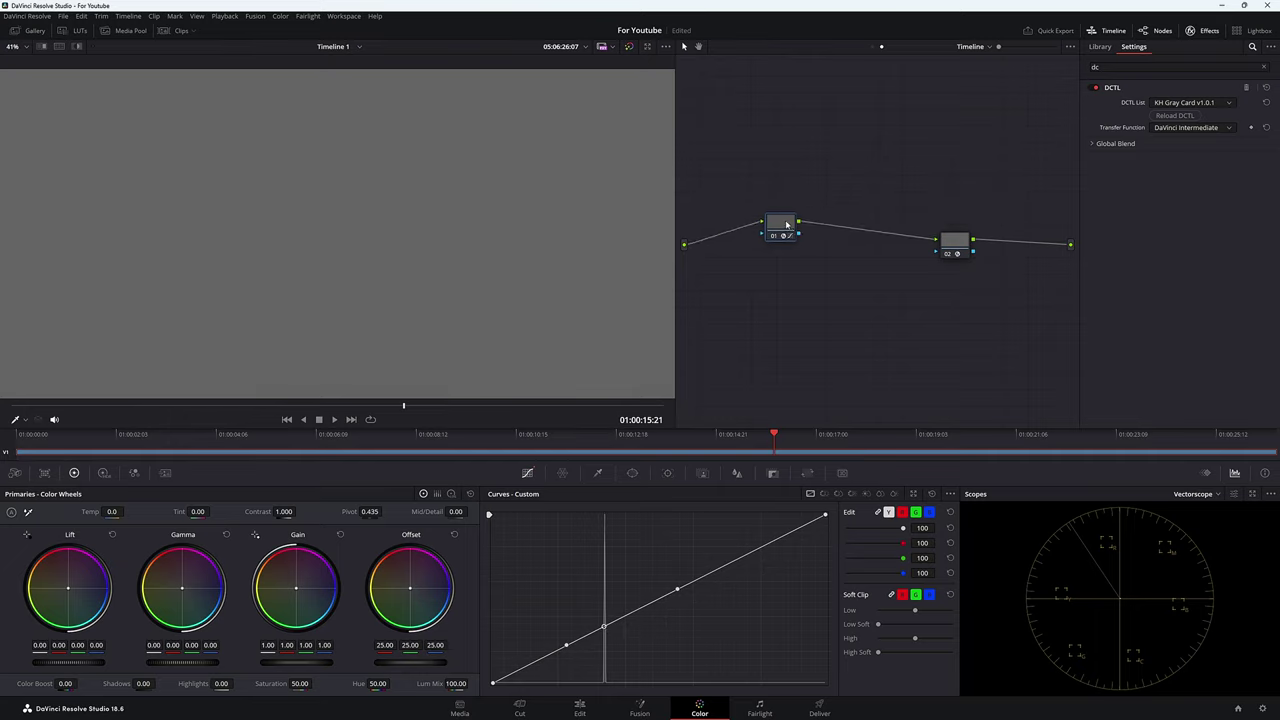
right_click(786, 223)
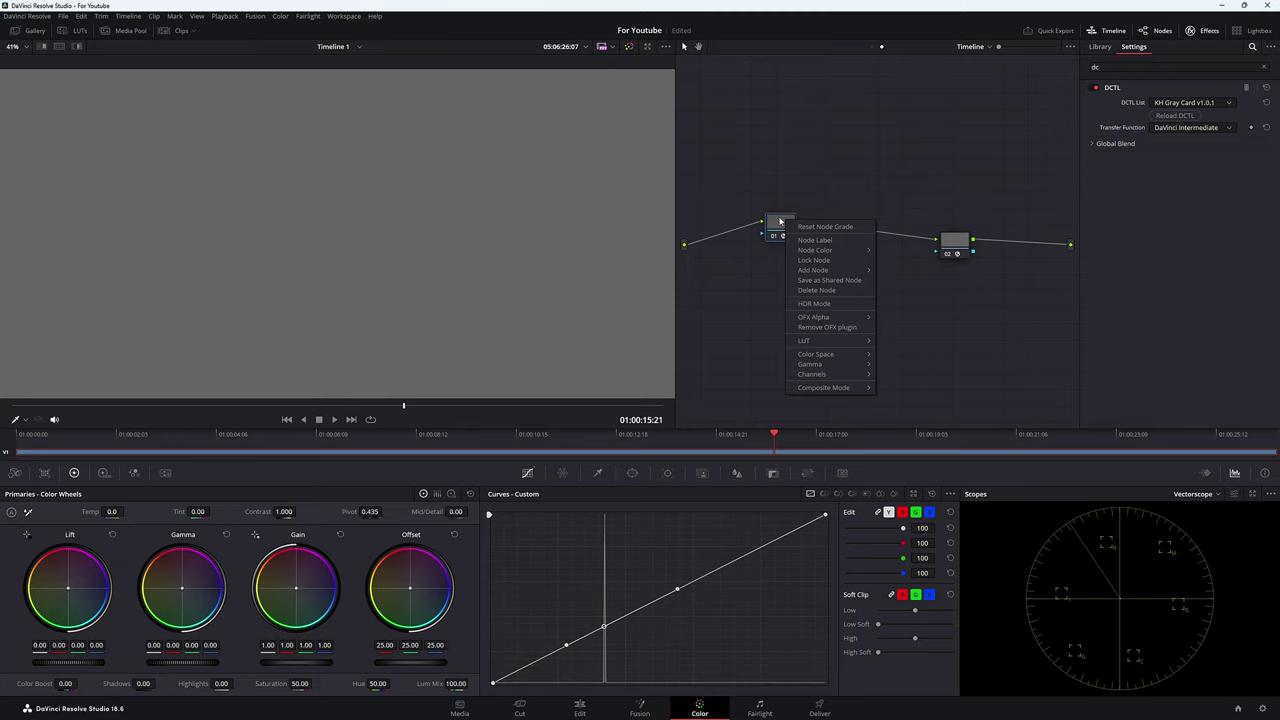
left_click(841, 328)
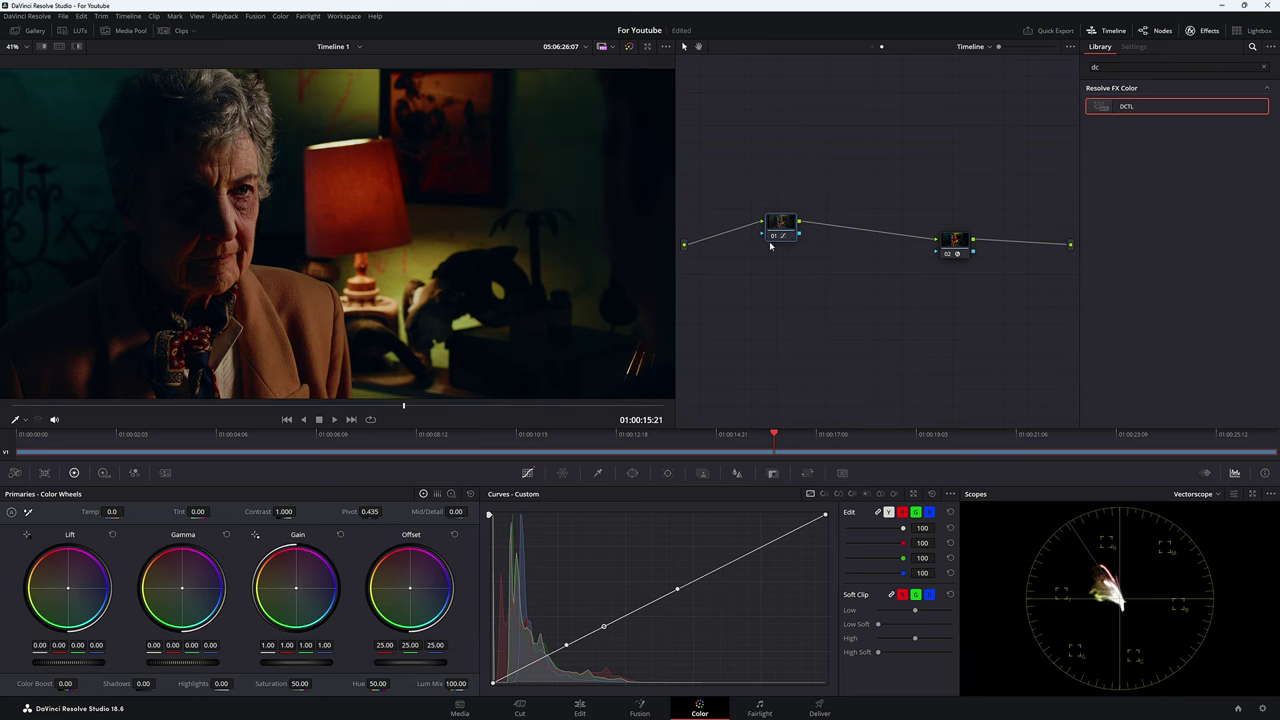
Turn off editable splines for the custom curves and open them in a large floating window beside the enlarged image
key("alt+f")
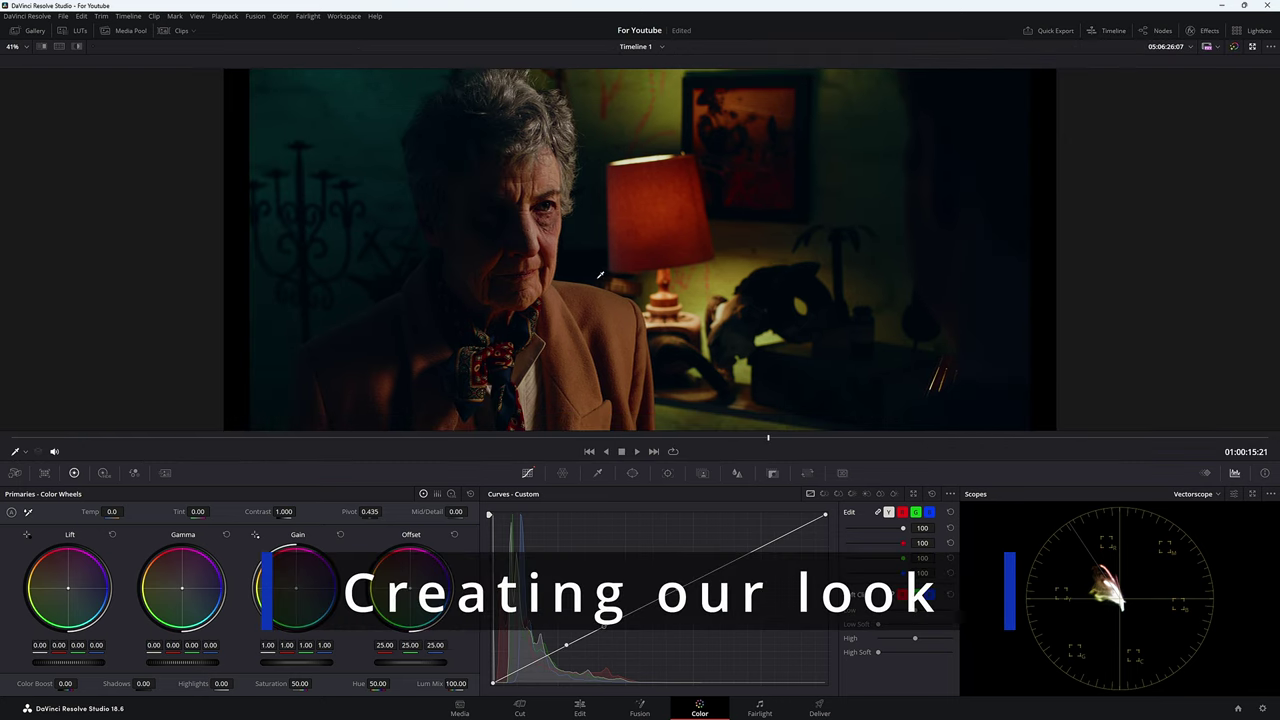
scroll(430, 208, "up", 1)
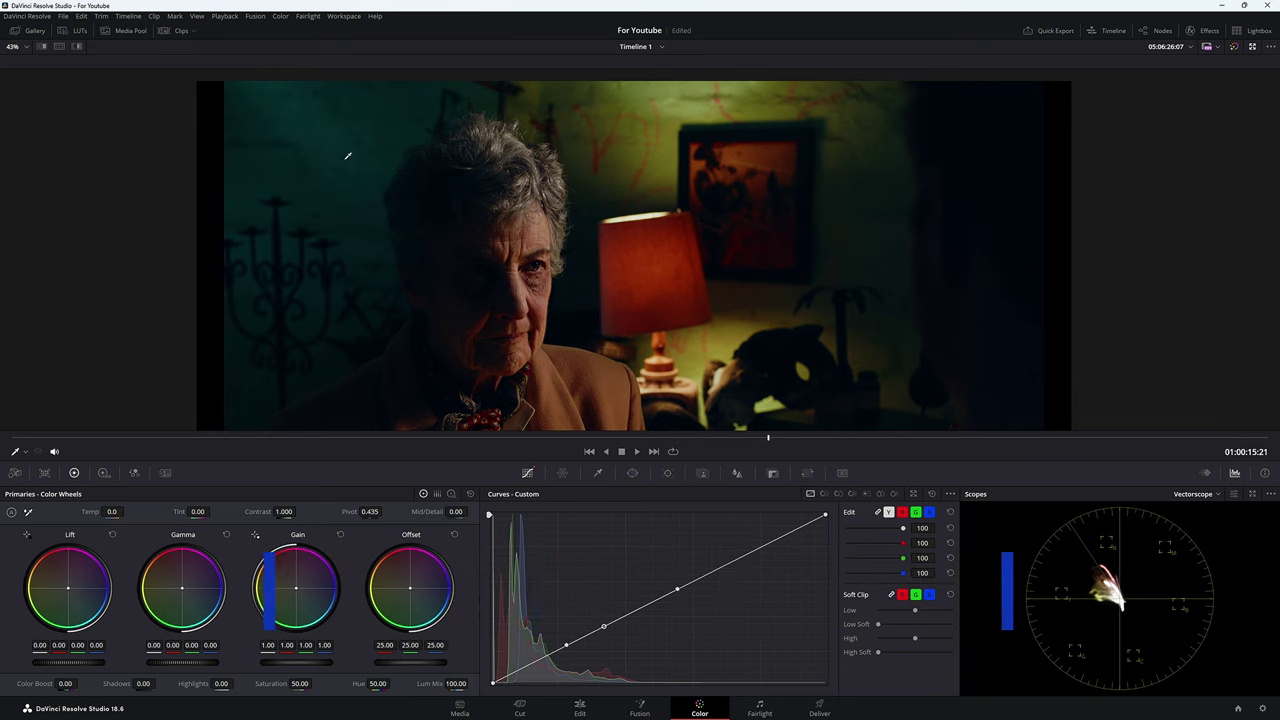
scroll(450, 200, "down", 4)
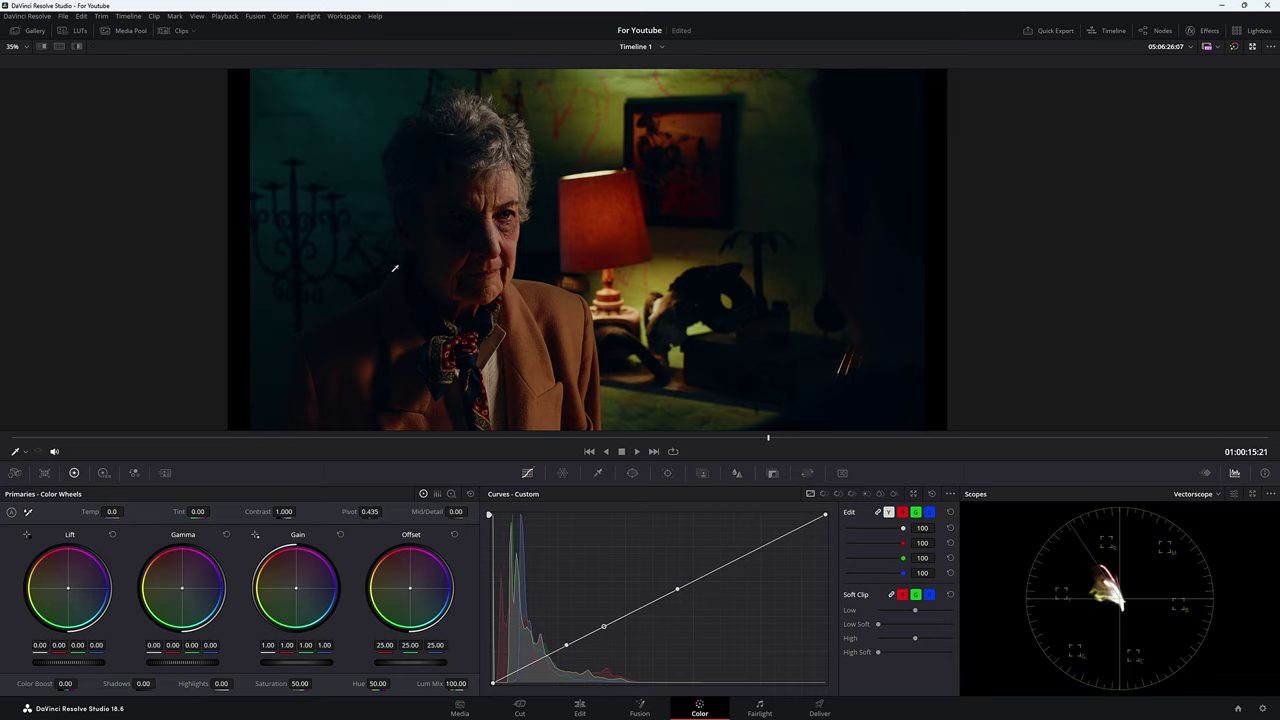
scroll(395, 265, "up", 3)
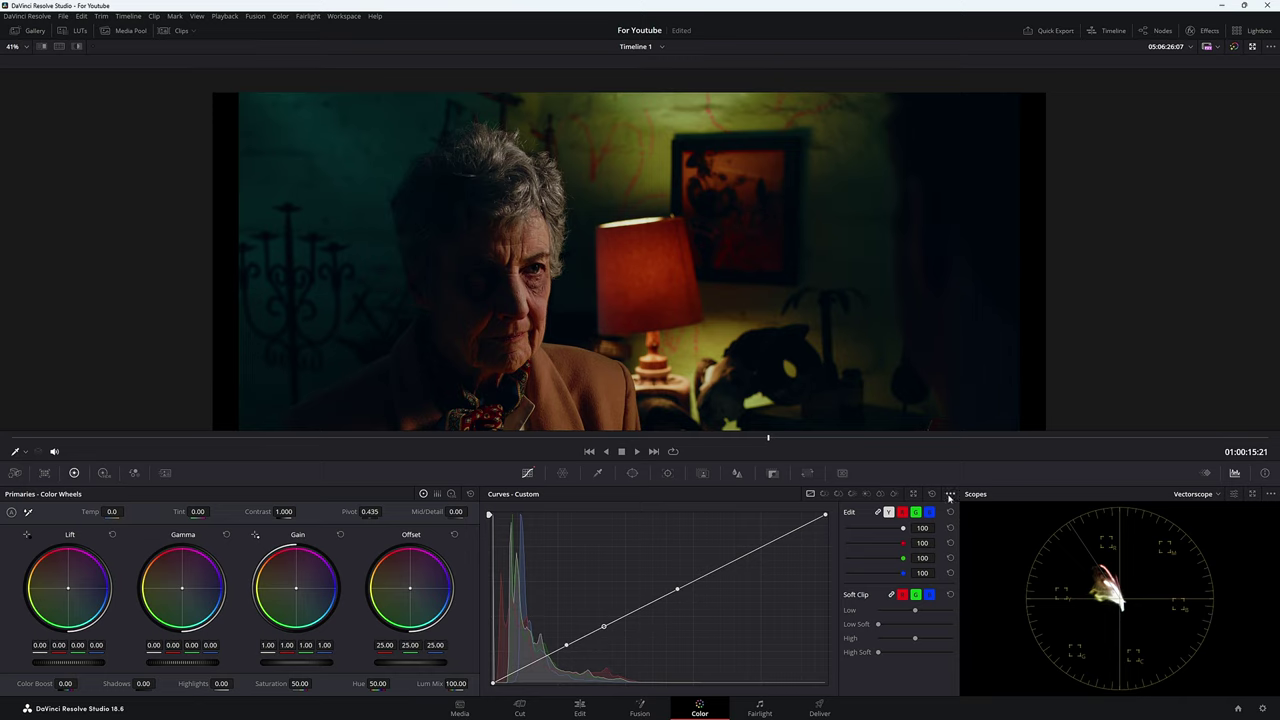
left_click(949, 497)
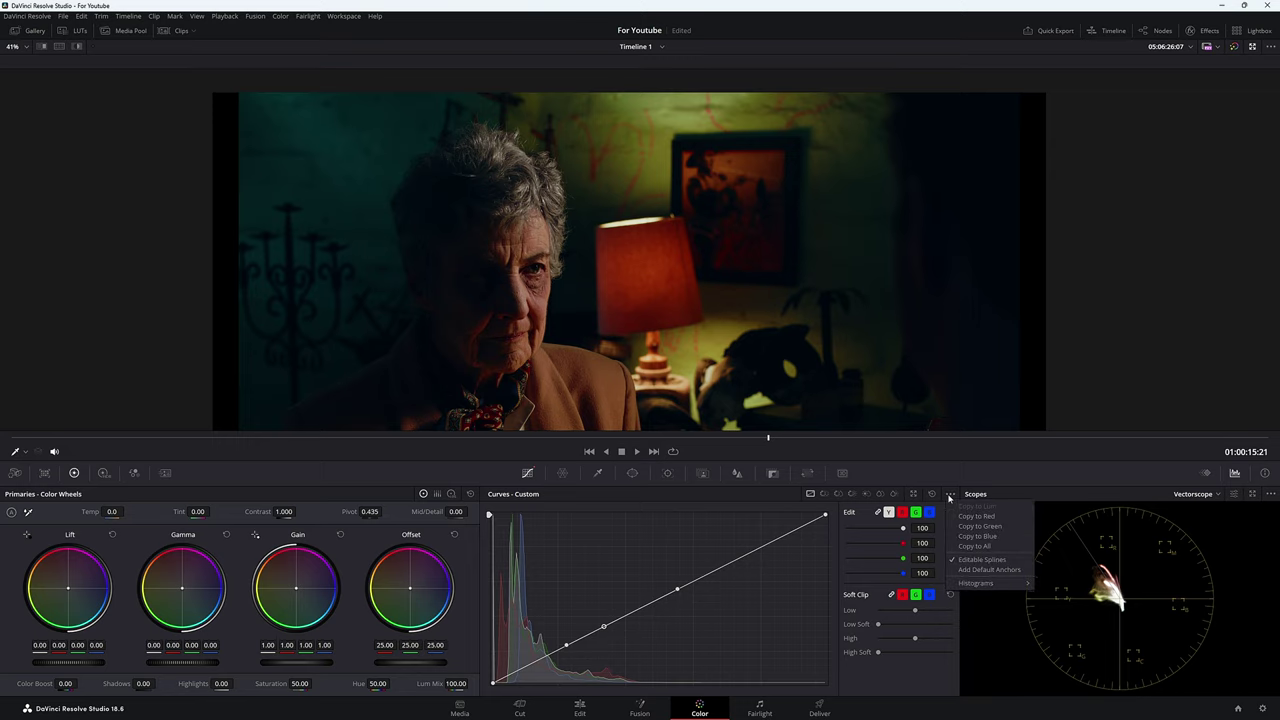
left_click(987, 562)
left_click(913, 494)
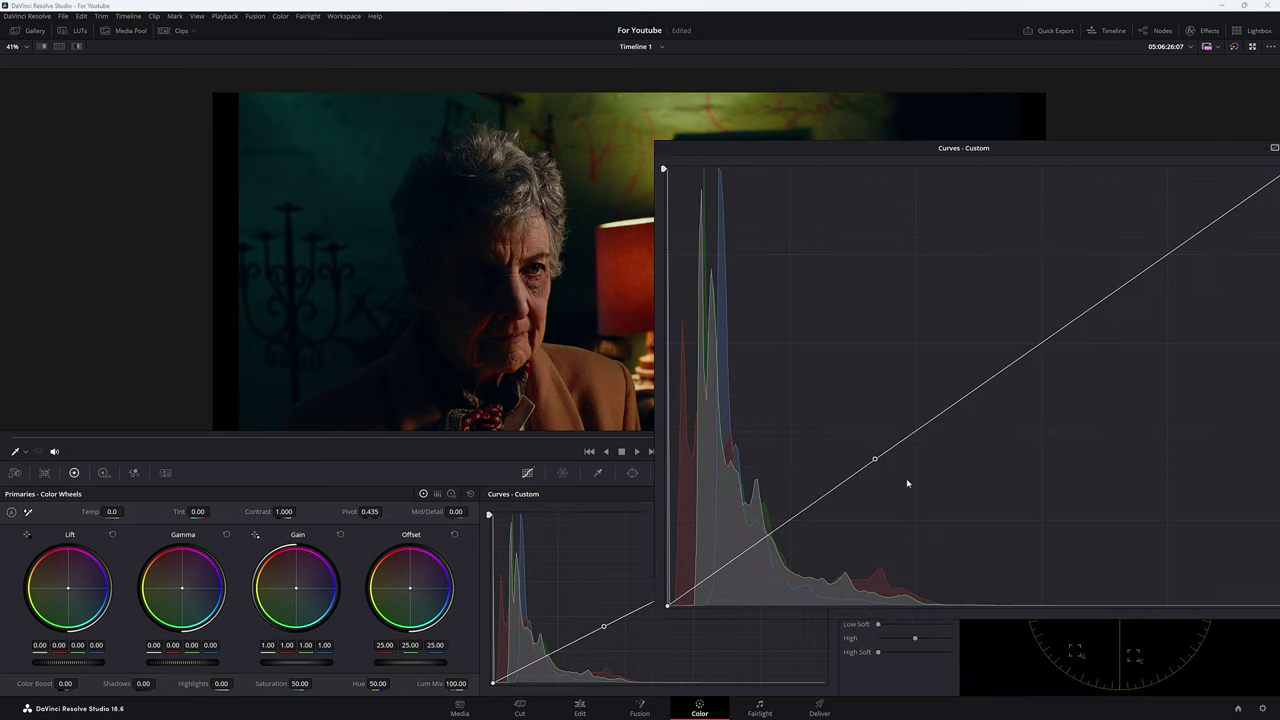
left_click_drag(783, 151, 678, 85)
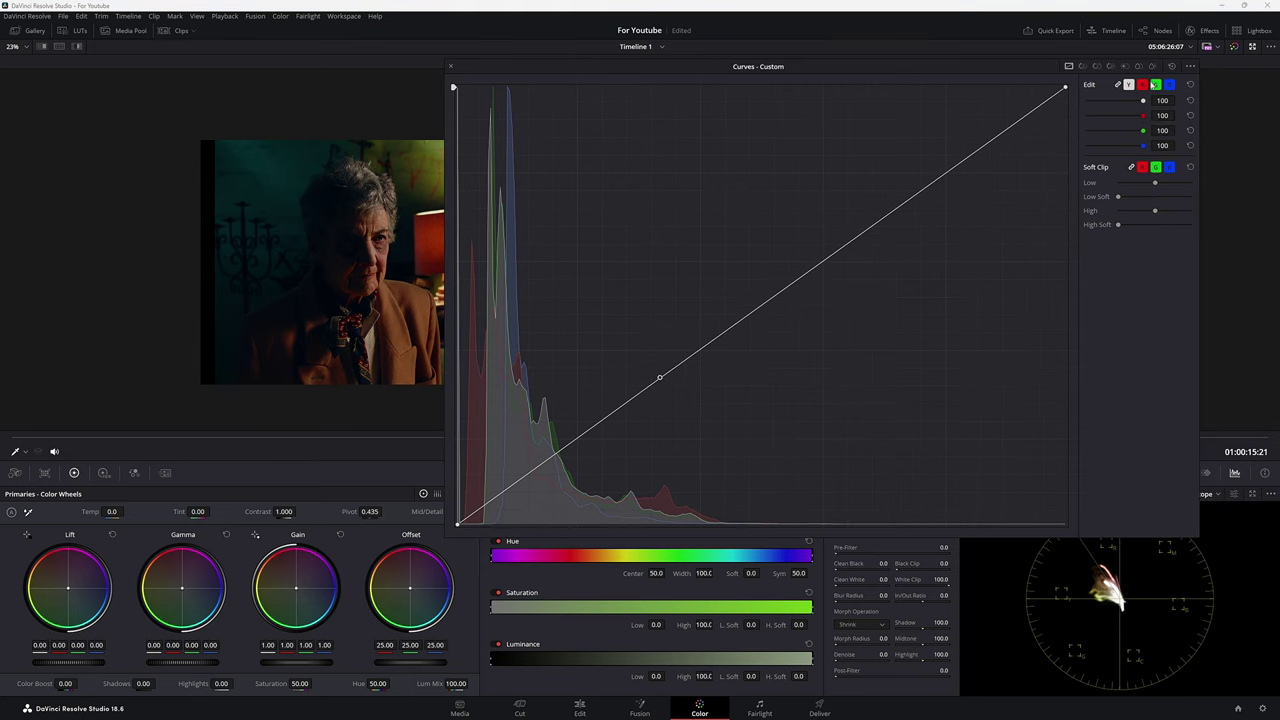
Isolate the green curve, add three anchors below the middle-gray point, and lift its shadows slightly
left_click(1155, 85)
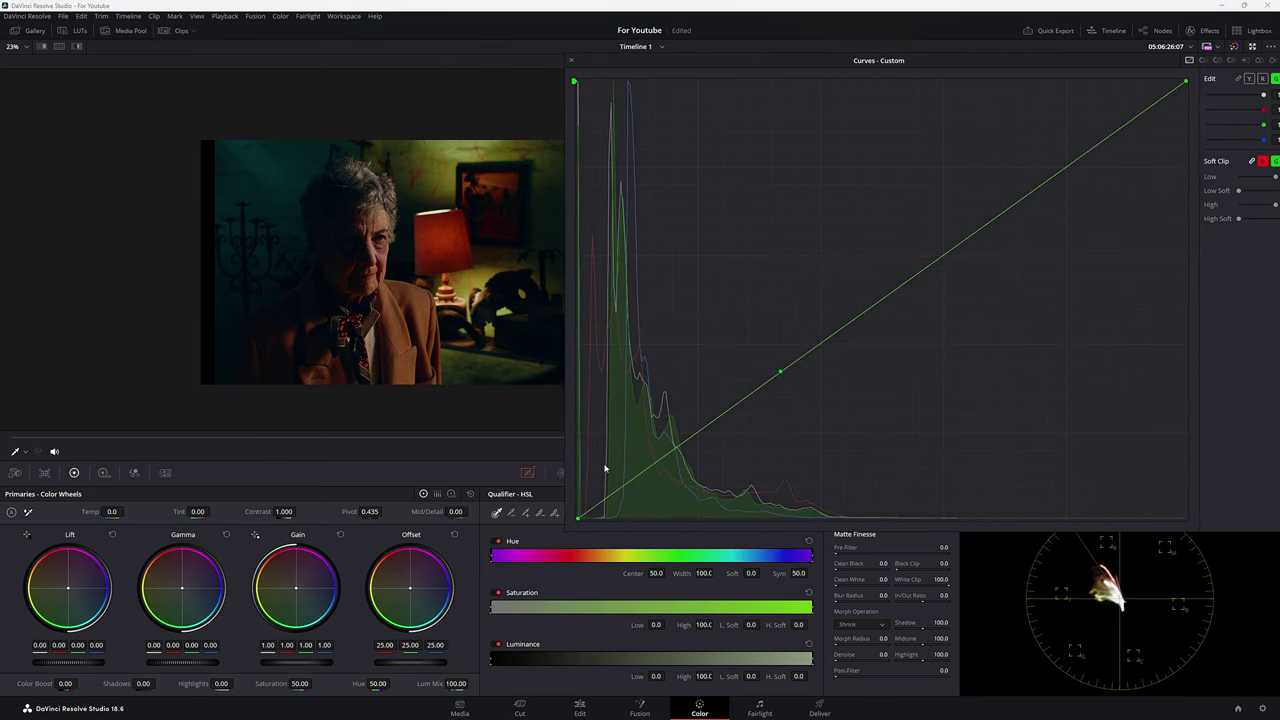
key("ctrl+s")
left_click(589, 512)
left_click_drag(589, 514, 592, 512)
left_click(642, 471)
left_click(703, 431)
left_click_drag(703, 431, 733, 411)
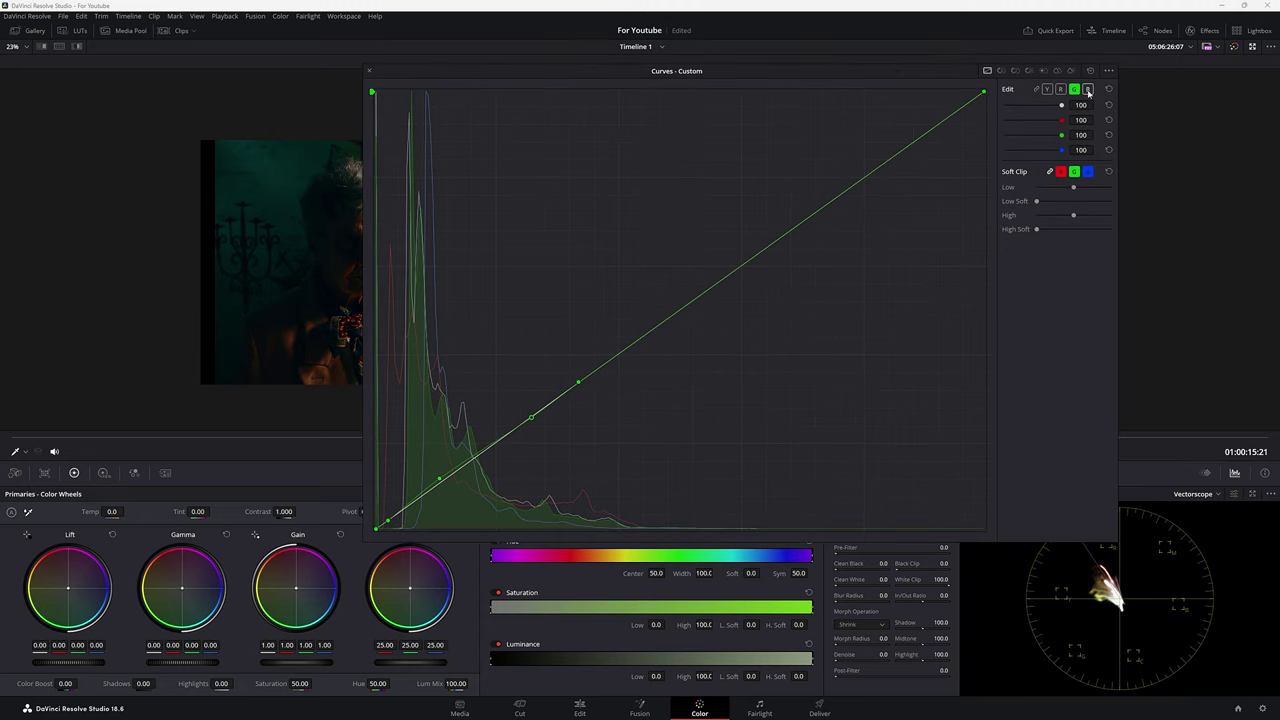
Add matching shadow anchors to the blue curve, fine-tune the blue and green shadow lift, and close the floating curves
left_click(1088, 89)
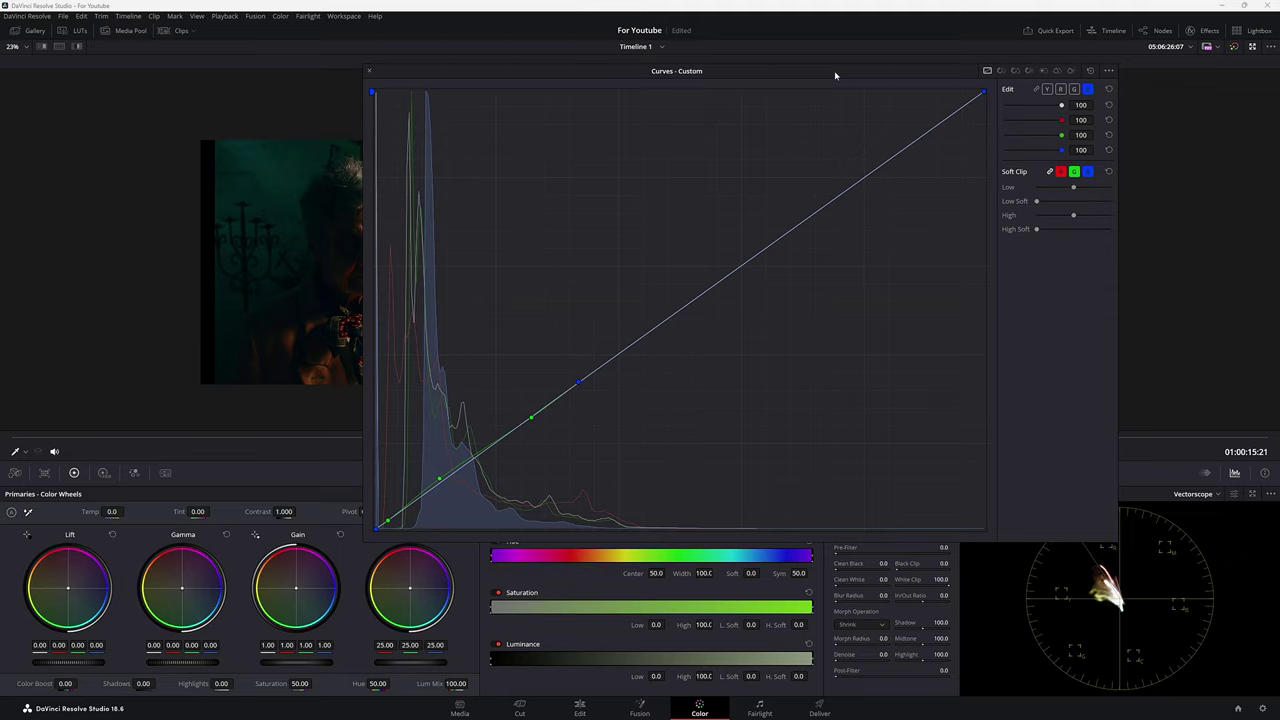
left_click_drag(835, 75, 1106, 64)
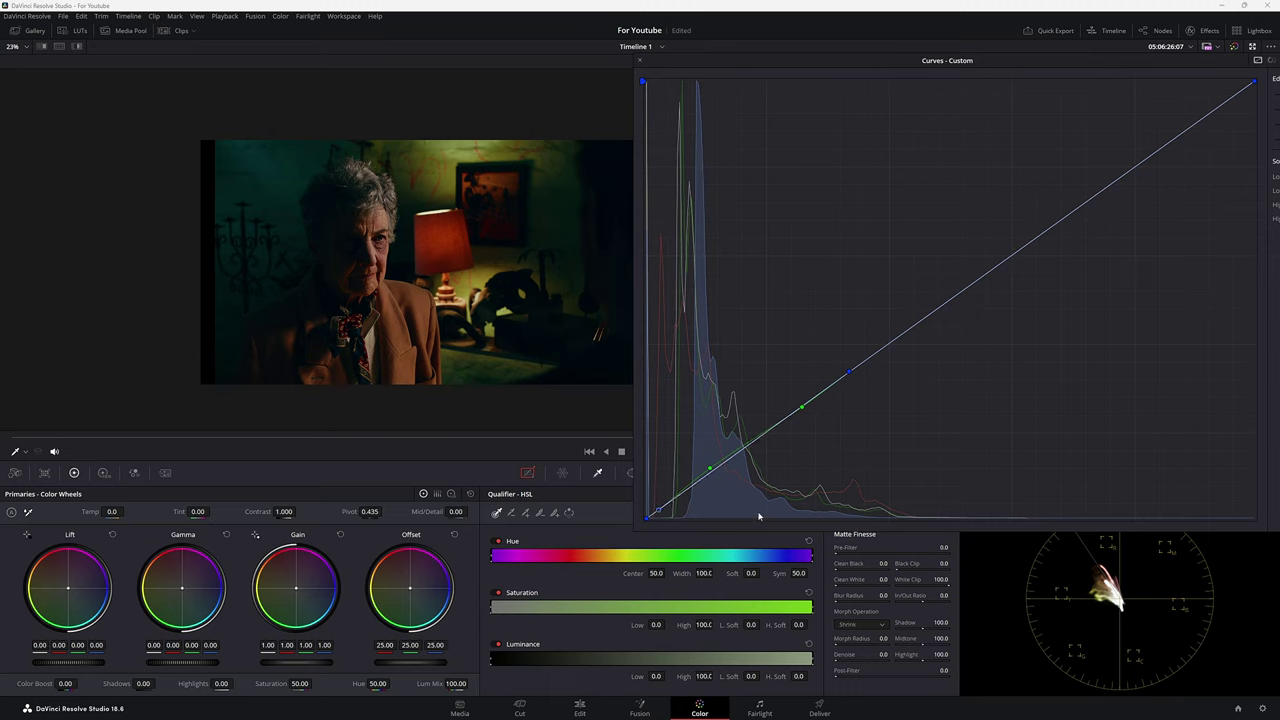
left_click_drag(714, 476, 710, 470)
left_click_drag(803, 410, 802, 409)
left_click_drag(713, 467, 709, 467)
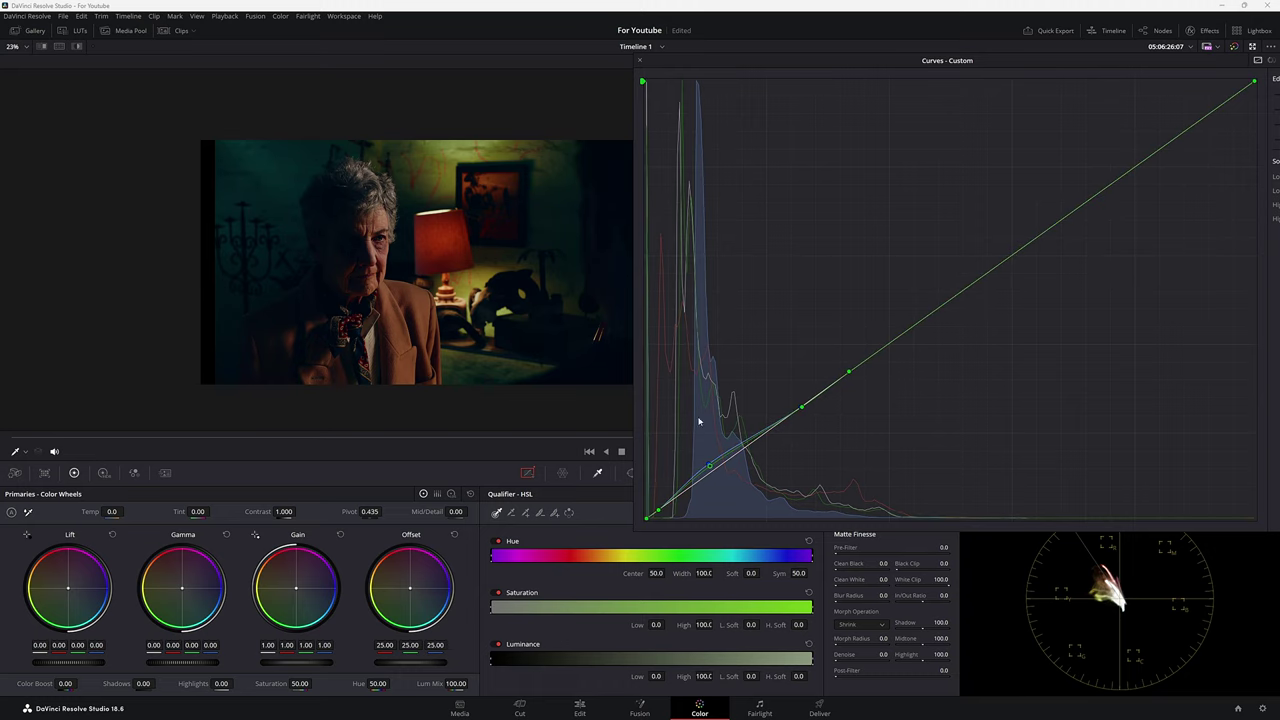
left_click(640, 60)
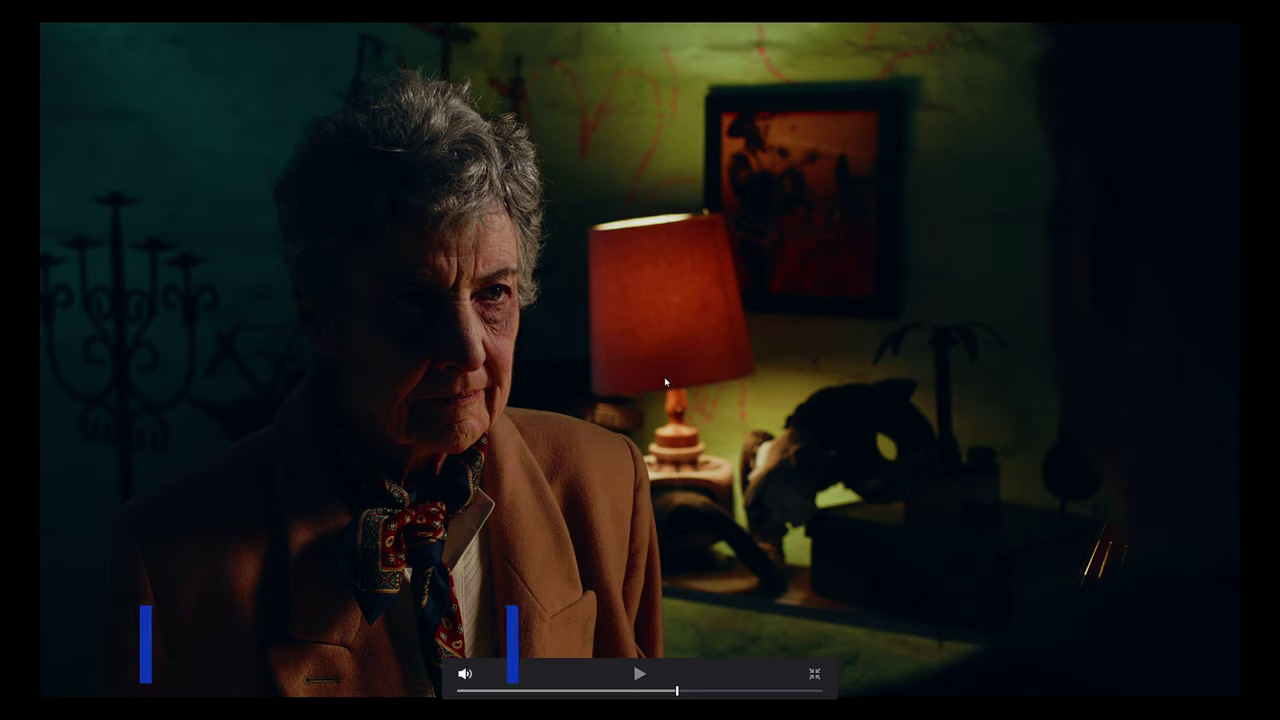